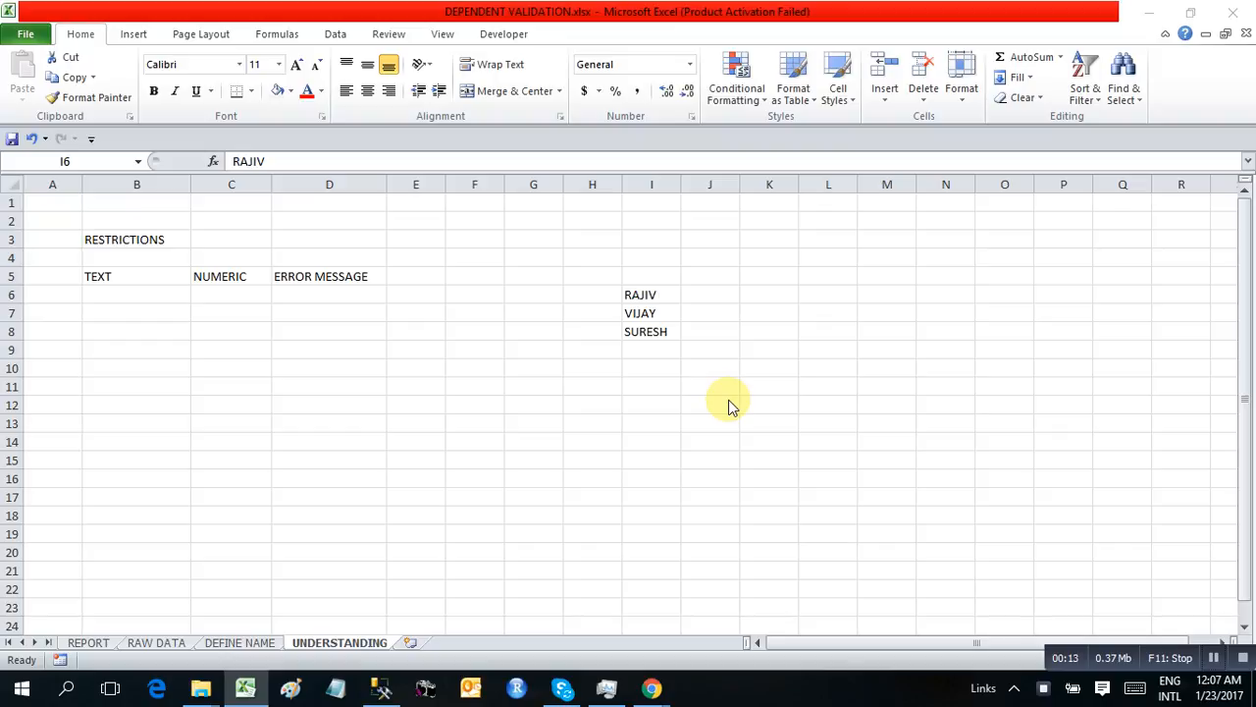
Start a data validation rule for cell B6 under TEXT and allow only List entries
{"action": "left_click", "coordinate": [125, 295]}
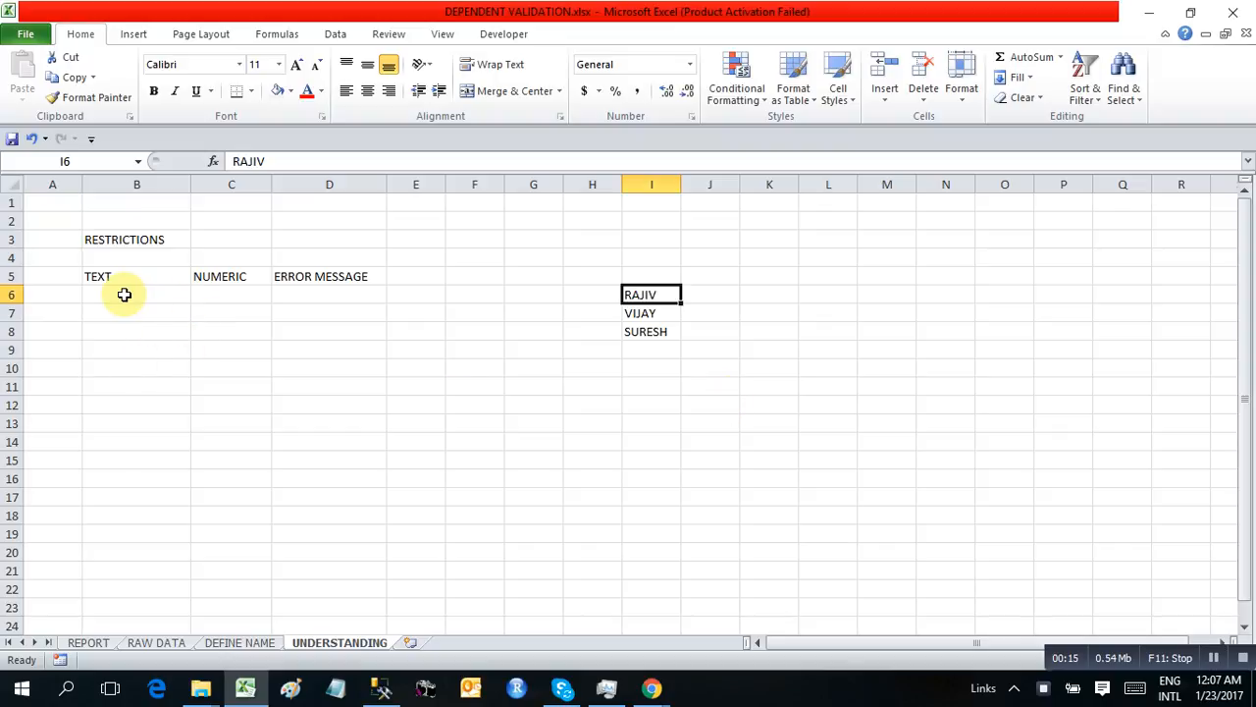
{"action": "left_click", "coordinate": [107, 299]}
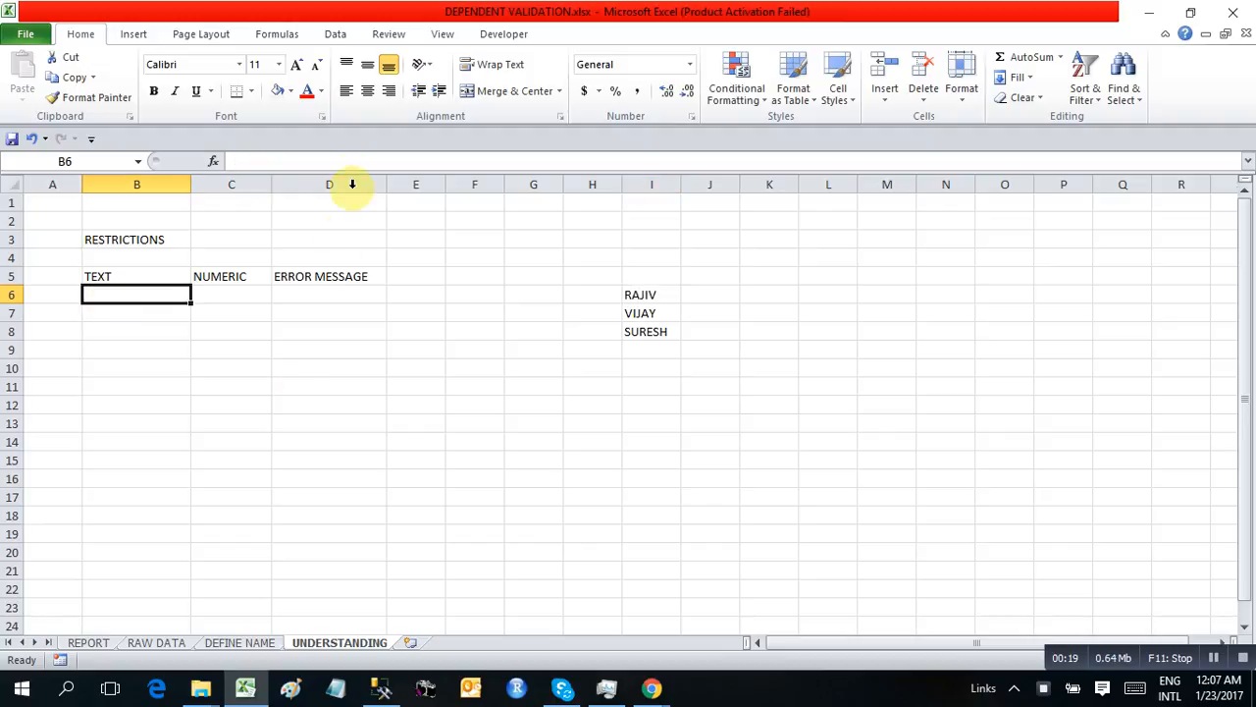
{"action": "left_click", "coordinate": [341, 36]}
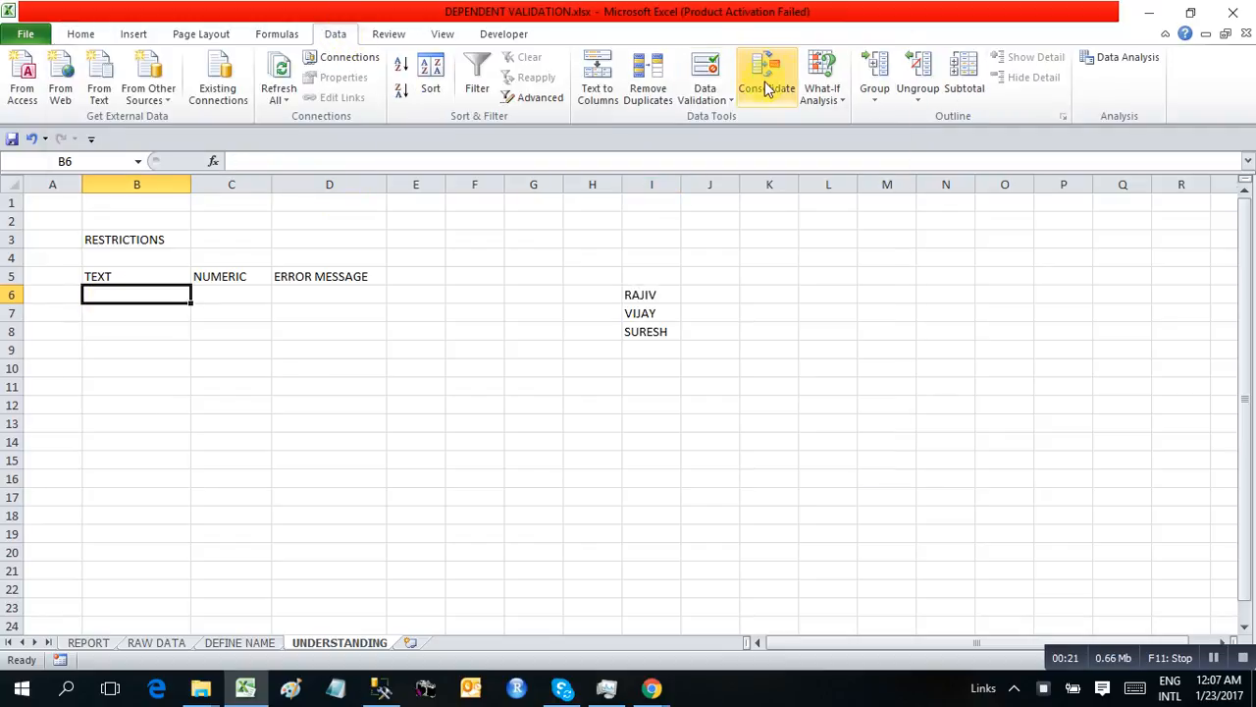
{"action": "left_click", "coordinate": [708, 98]}
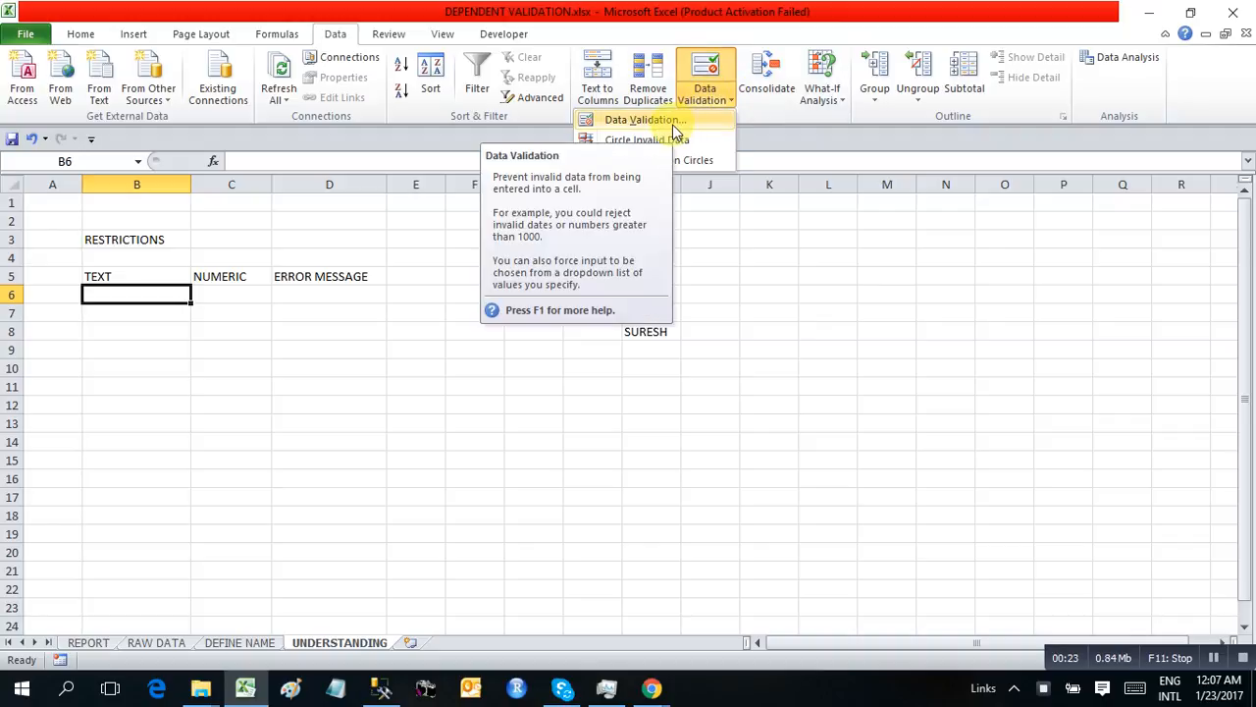
{"action": "left_click", "coordinate": [672, 122]}
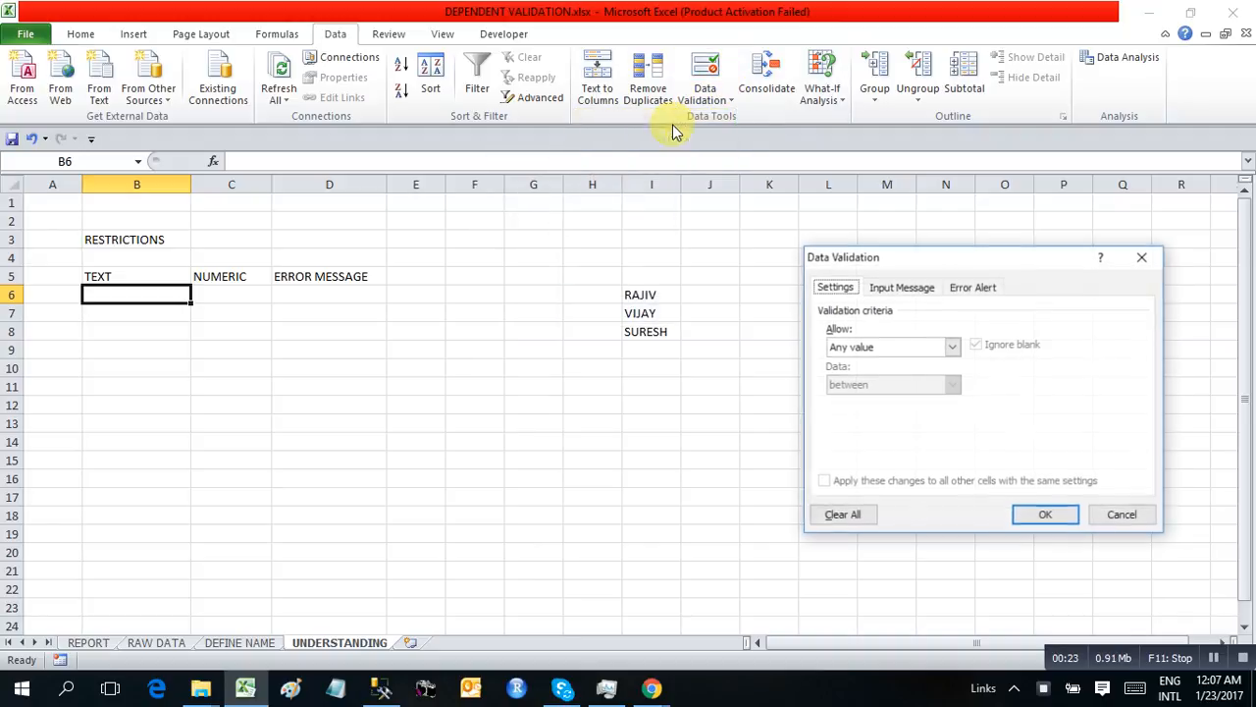
{"action": "left_click", "coordinate": [888, 348]}
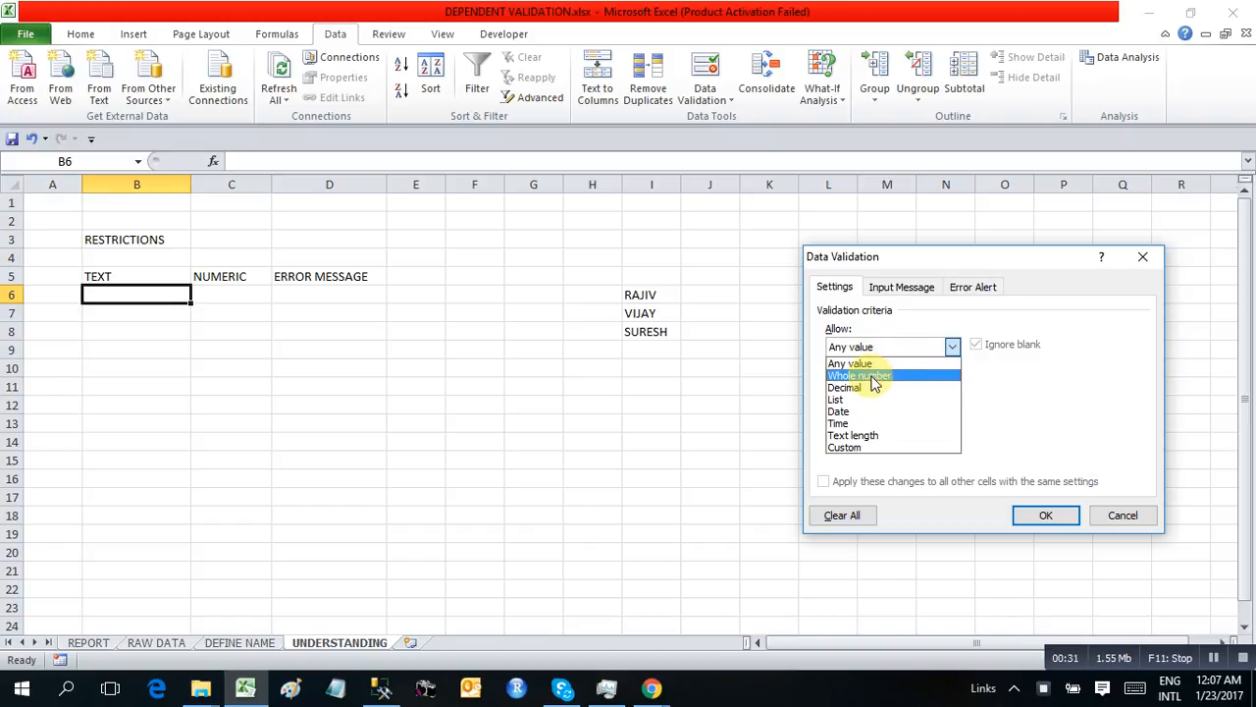
{"action": "left_click", "coordinate": [842, 401]}
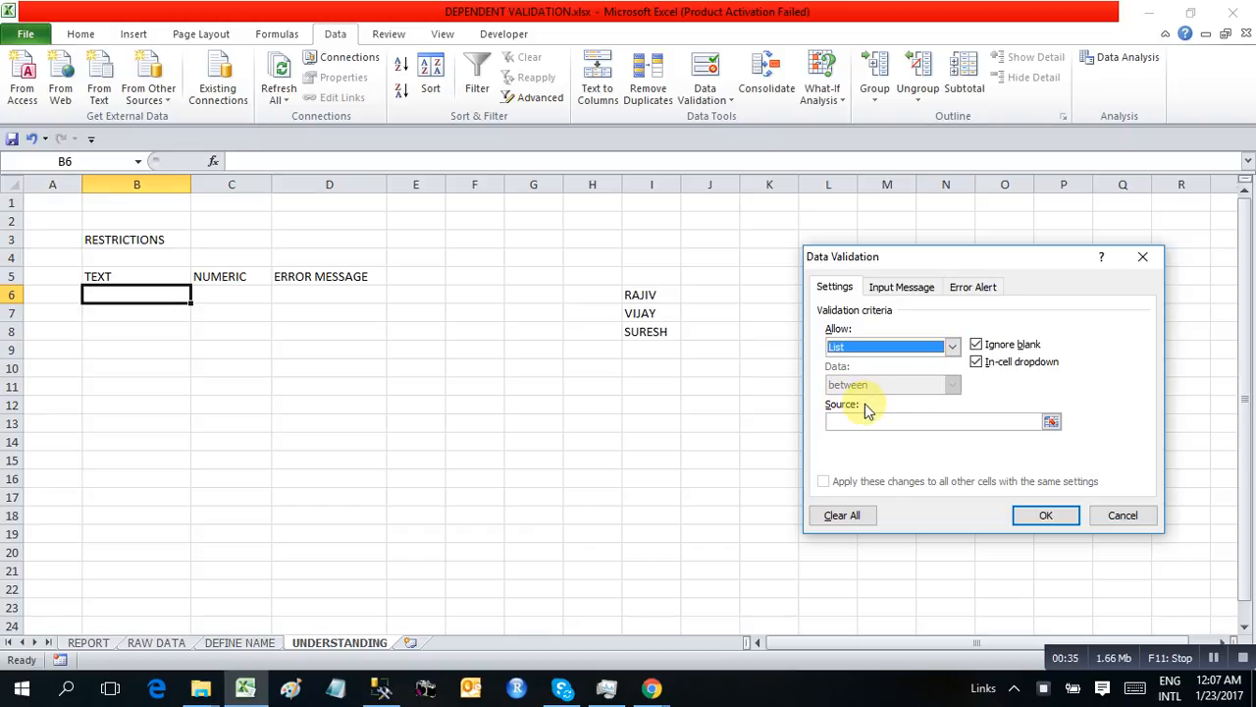
Try Date as the allowed type for cell B6 and switch the criterion back to List
{"action": "left_click", "coordinate": [913, 346]}
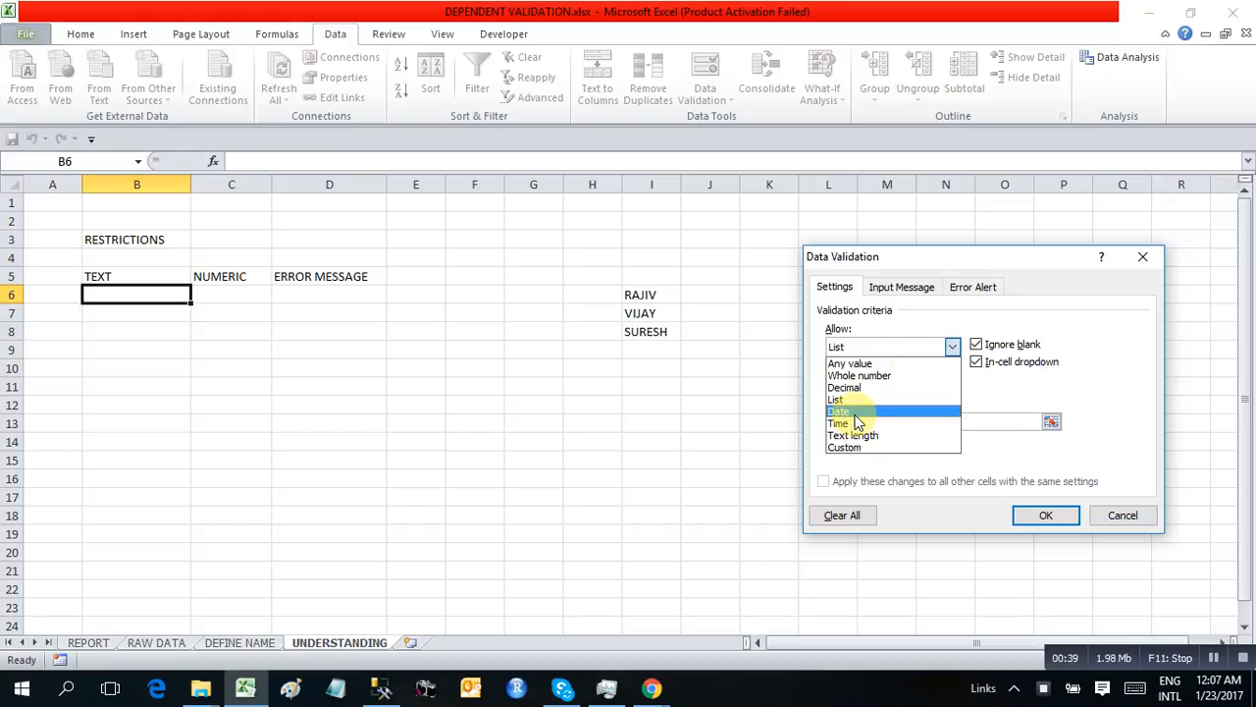
{"action": "left_click", "coordinate": [854, 412]}
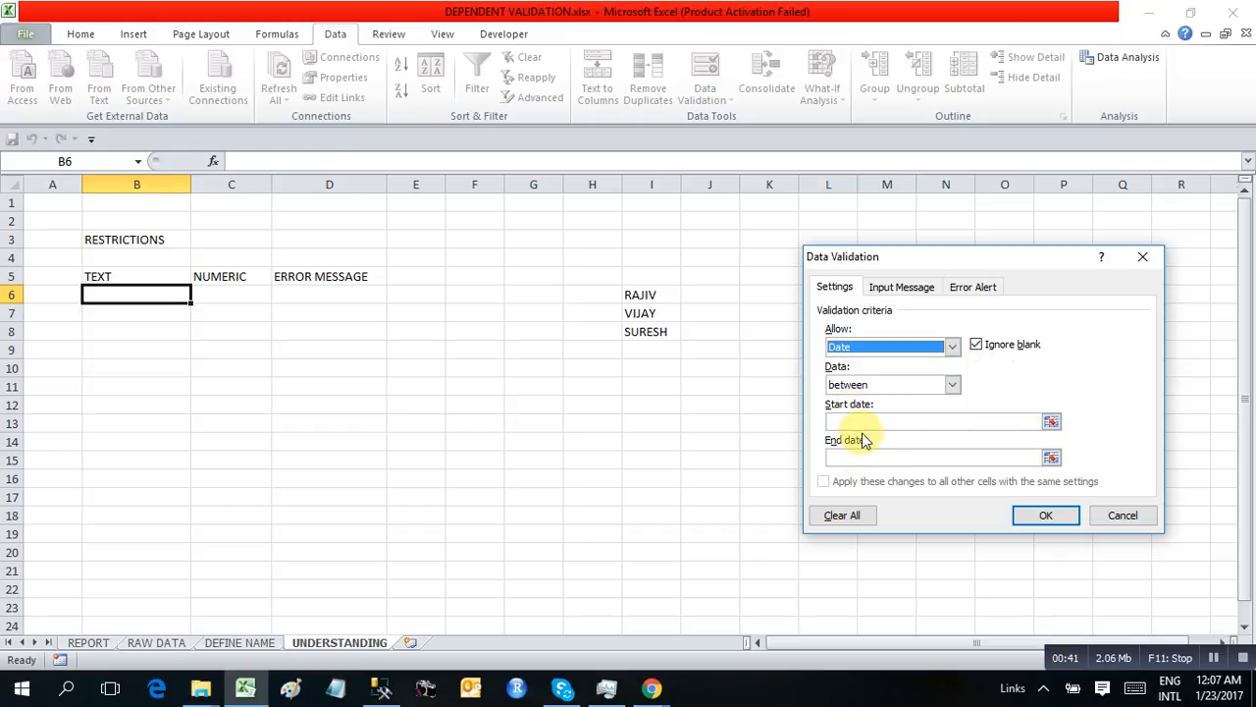
{"action": "left_click", "coordinate": [888, 344]}
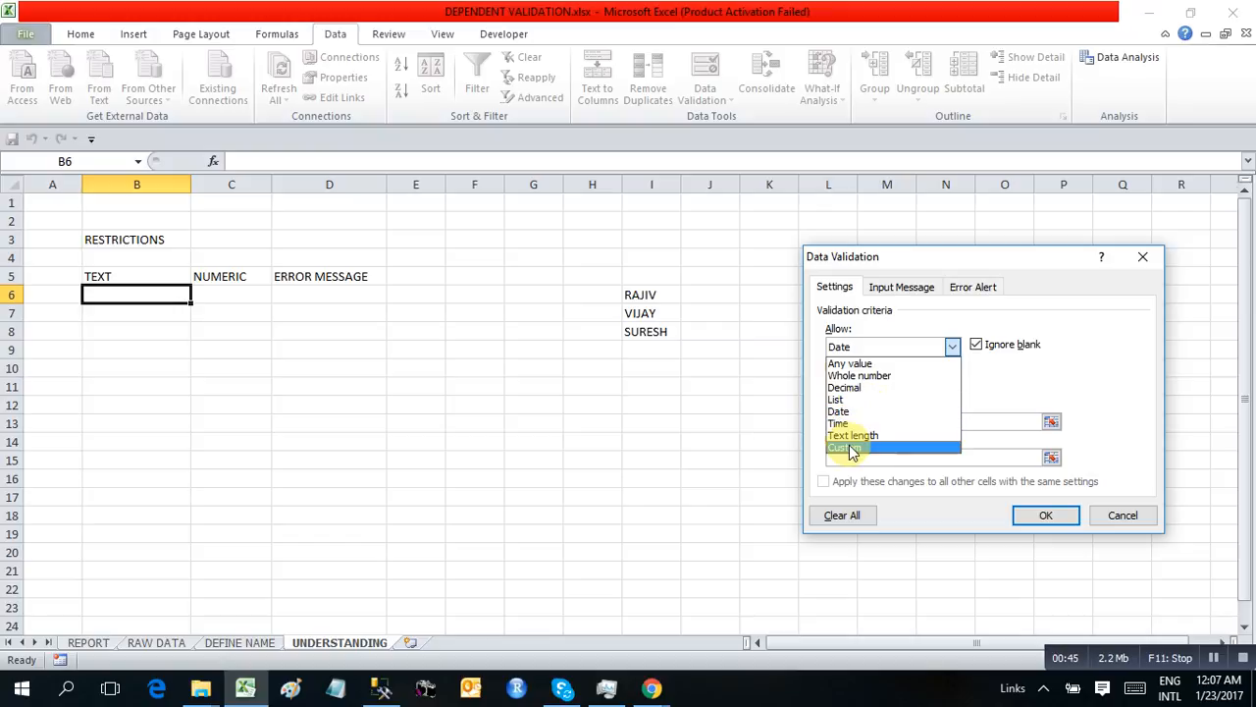
{"action": "left_click", "coordinate": [850, 399]}
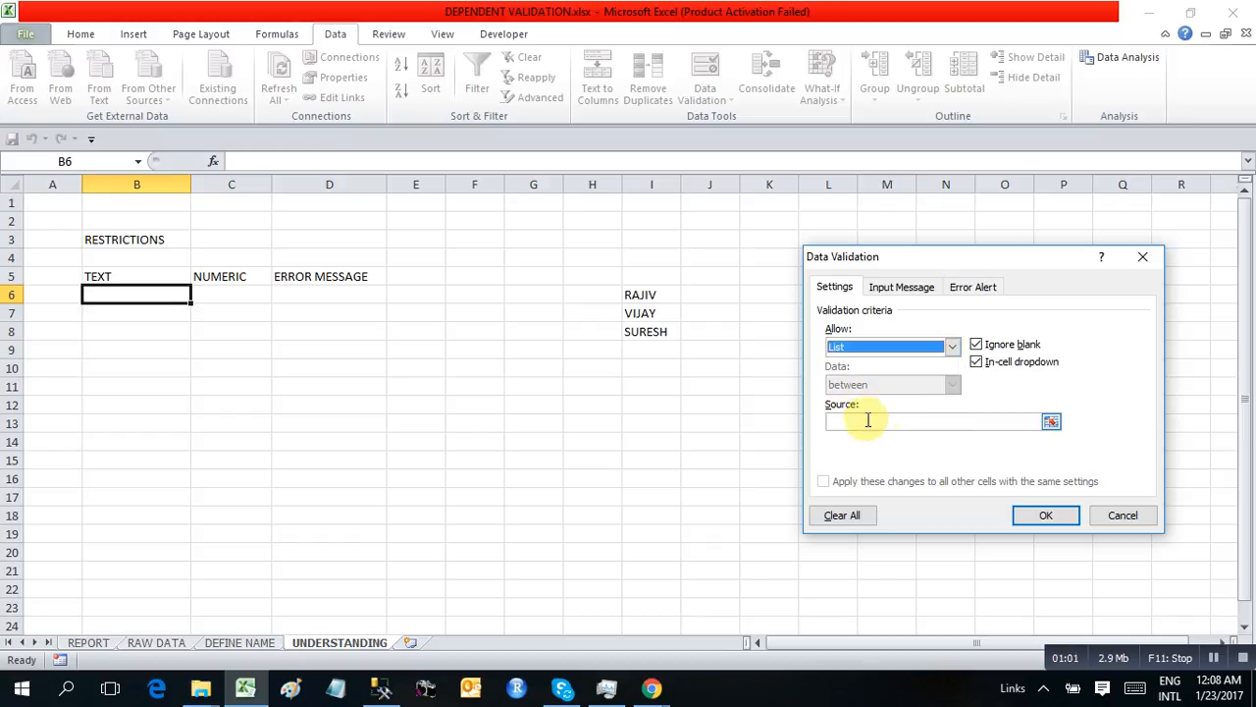
Enter three comma-separated sample names as the list source for cell B6 and apply the validation
{"action": "left_click", "coordinate": [848, 421]}
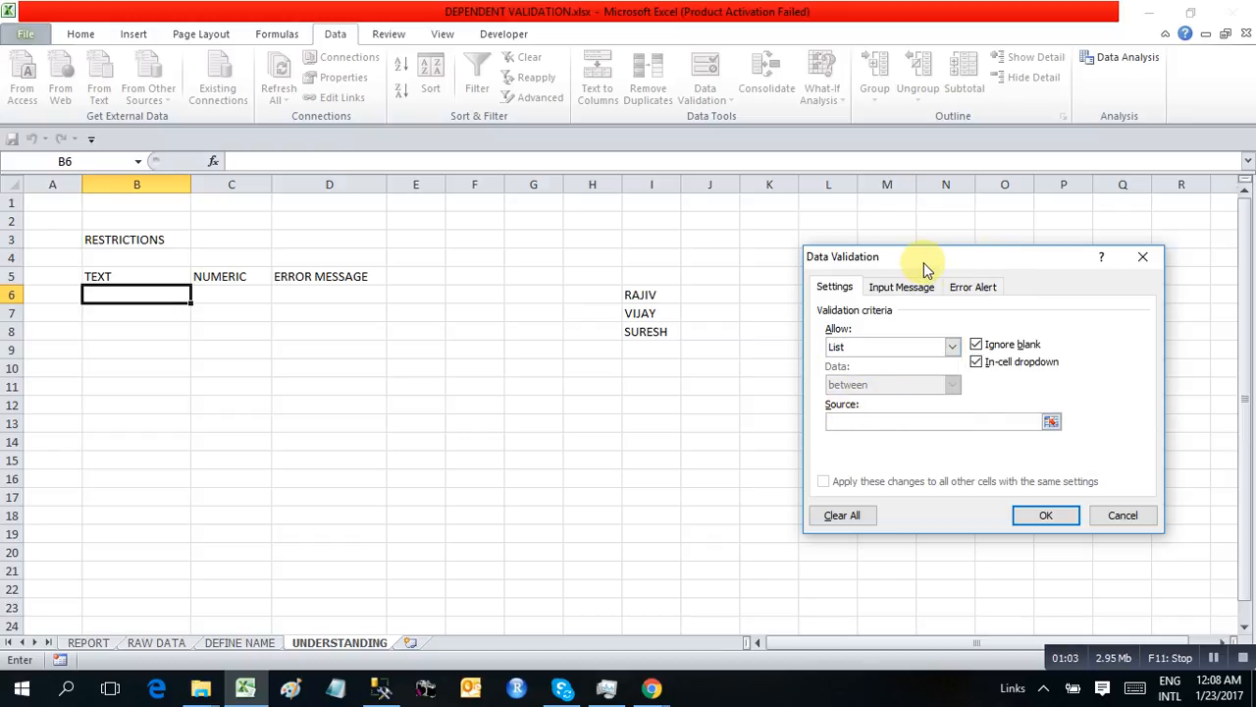
{"action": "left_click_drag", "start_coordinate": [924, 262], "coordinate": [884, 258]}
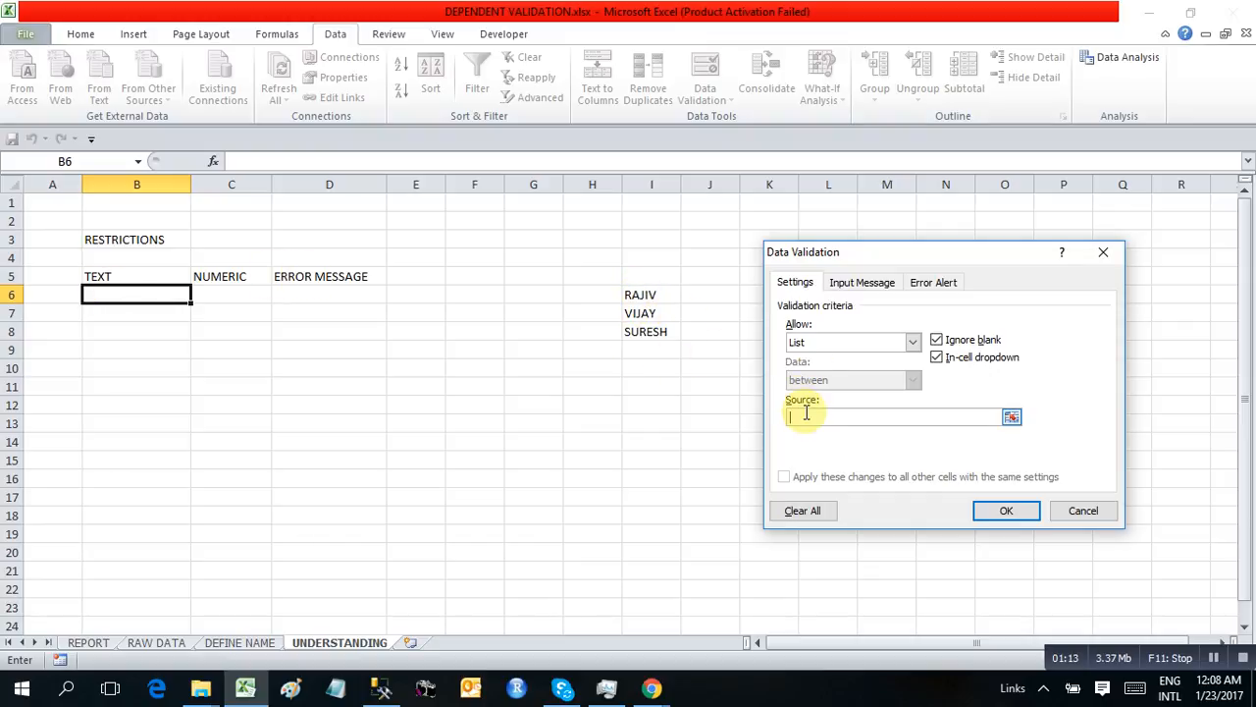
{"action": "type", "text": "RAJIV,SH"}
{"action": "type", "text": "AHI,SURESH"}
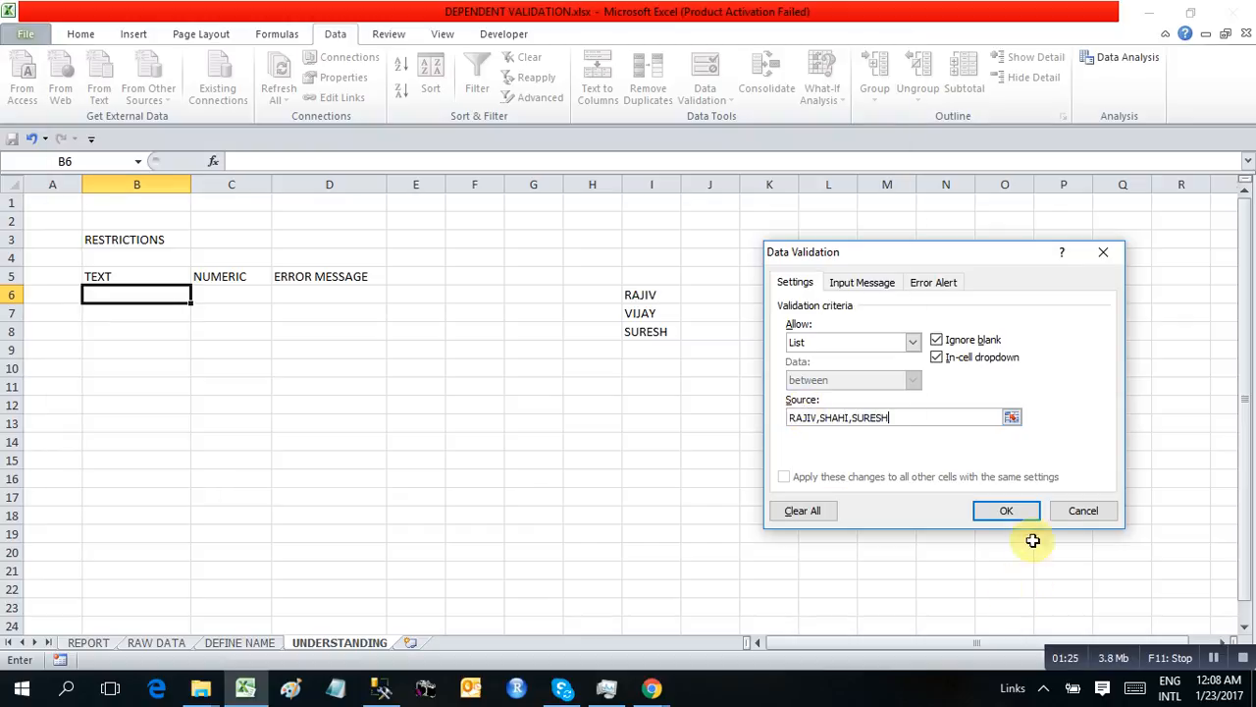
{"action": "left_click", "coordinate": [999, 528]}
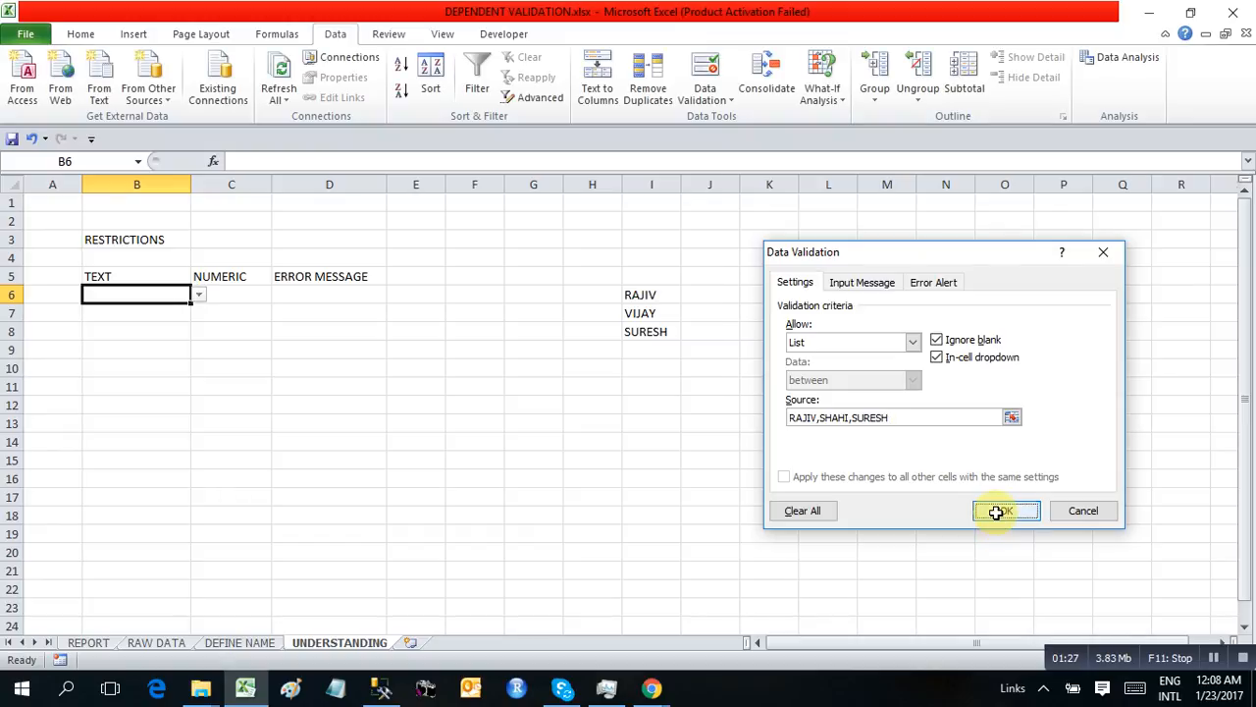
Examine the choices offered by the drop-down list in cell B6 without picking one
{"action": "key", "text": "alt+Down"}
{"action": "key", "text": "Down"}
{"action": "key", "text": "Down"}
{"action": "key", "text": "Down"}
{"action": "key", "text": "Up"}
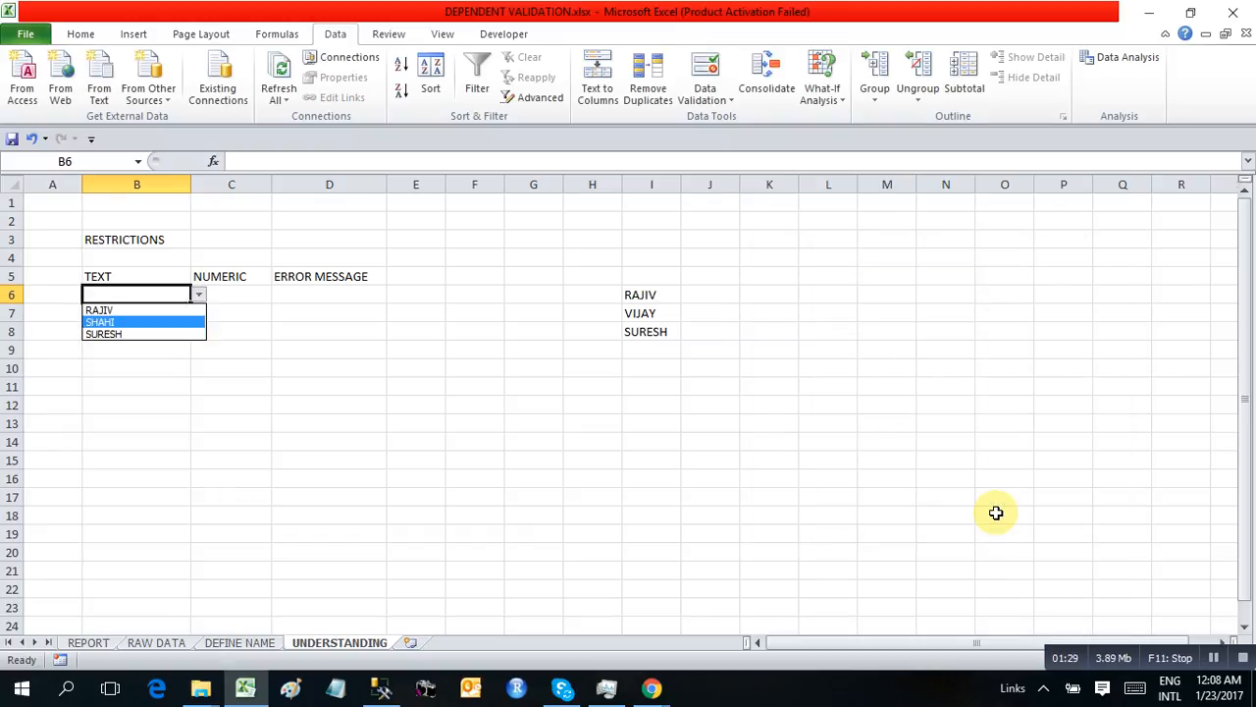
{"action": "key", "text": "Up"}
{"action": "key", "text": "Down"}
{"action": "key", "text": "Down"}
{"action": "key", "text": "Up"}
{"action": "key", "text": "Up"}
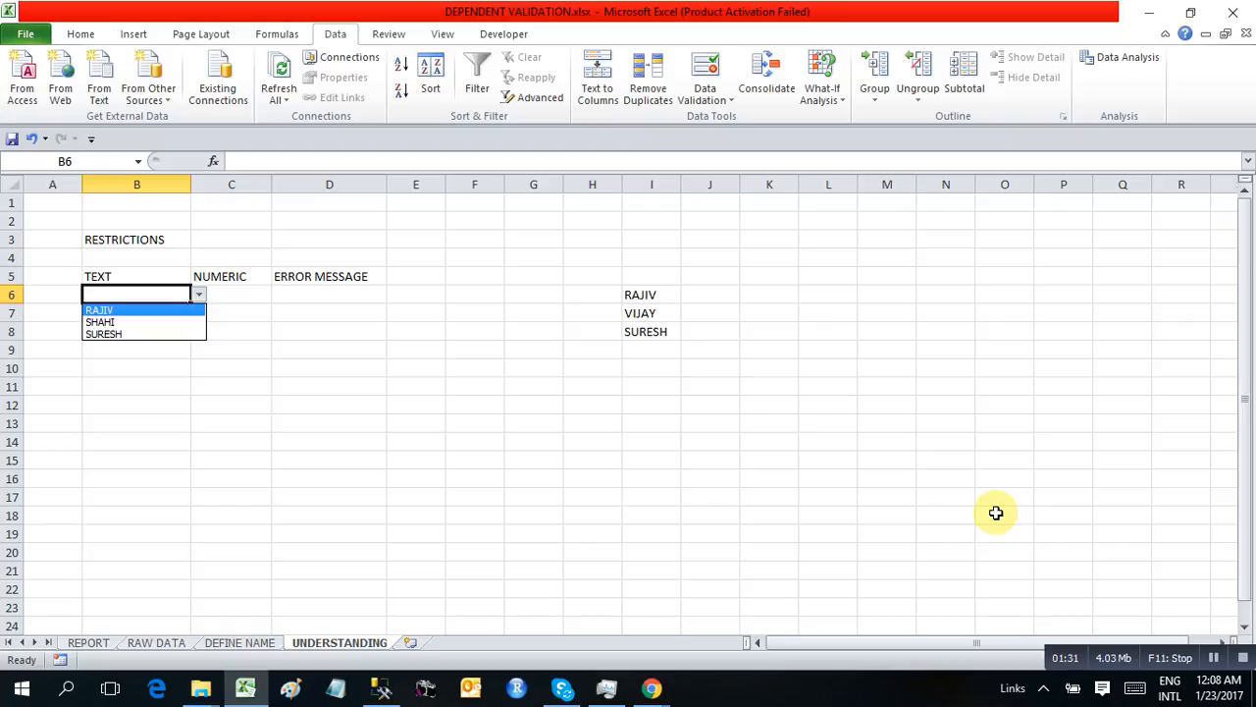
{"action": "key", "text": "Down"}
{"action": "key", "text": "Down"}
{"action": "key", "text": "Up"}
{"action": "key", "text": "Up"}
{"action": "key", "text": "Down"}
{"action": "key", "text": "Down"}
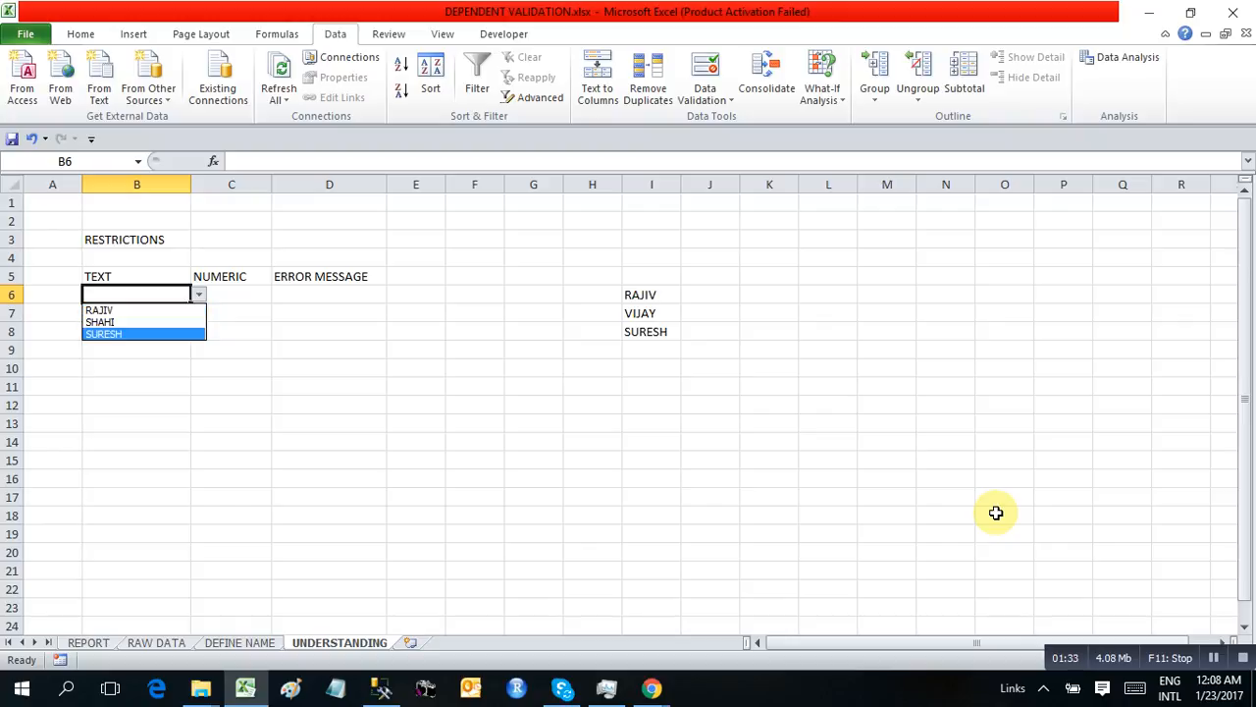
{"action": "key", "text": "Up"}
{"action": "key", "text": "Escape"}
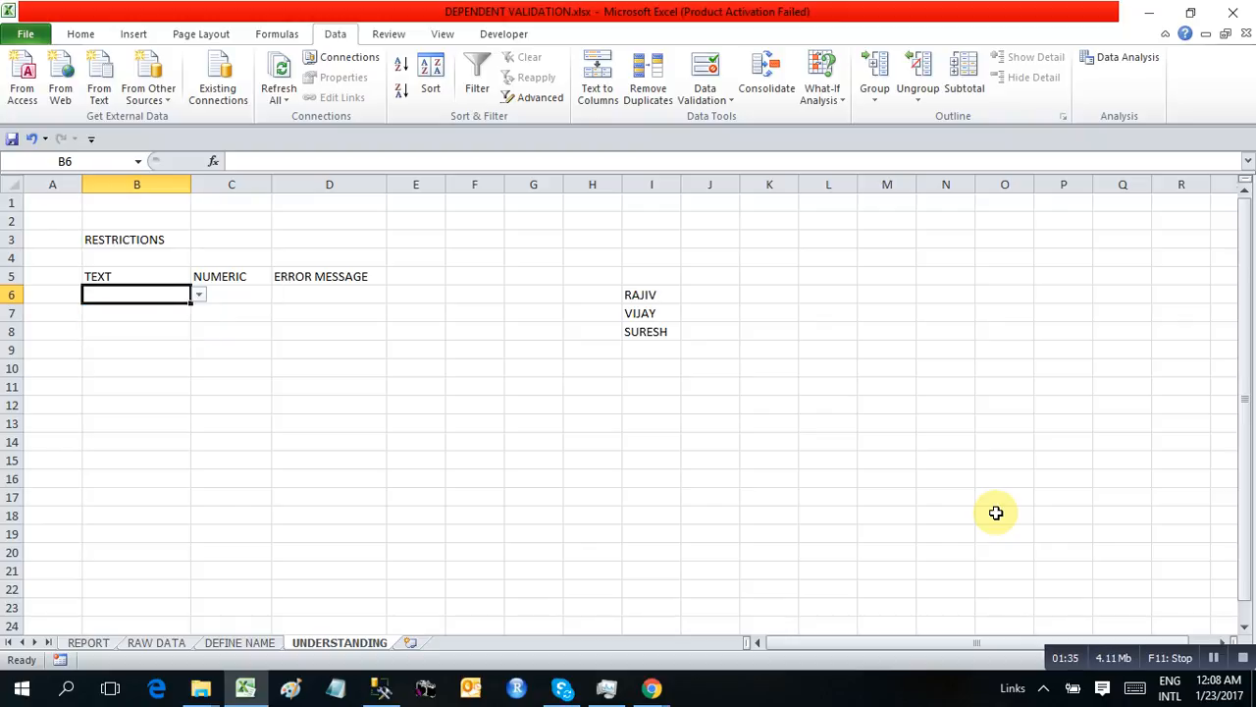
{"action": "left_click", "coordinate": [665, 298]}
{"action": "left_click_drag", "start_coordinate": [664, 297], "coordinate": [654, 331]}
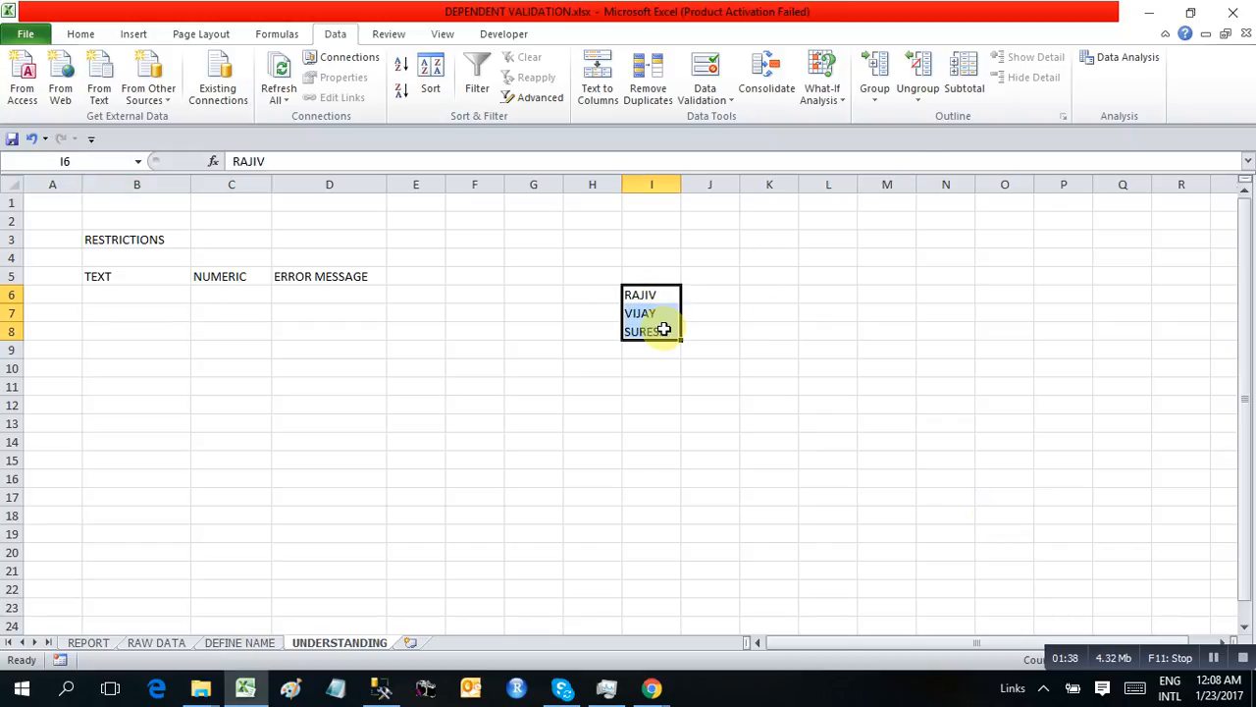
{"action": "left_click", "coordinate": [112, 298]}
{"action": "left_click", "coordinate": [651, 294]}
{"action": "left_click", "coordinate": [651, 314]}
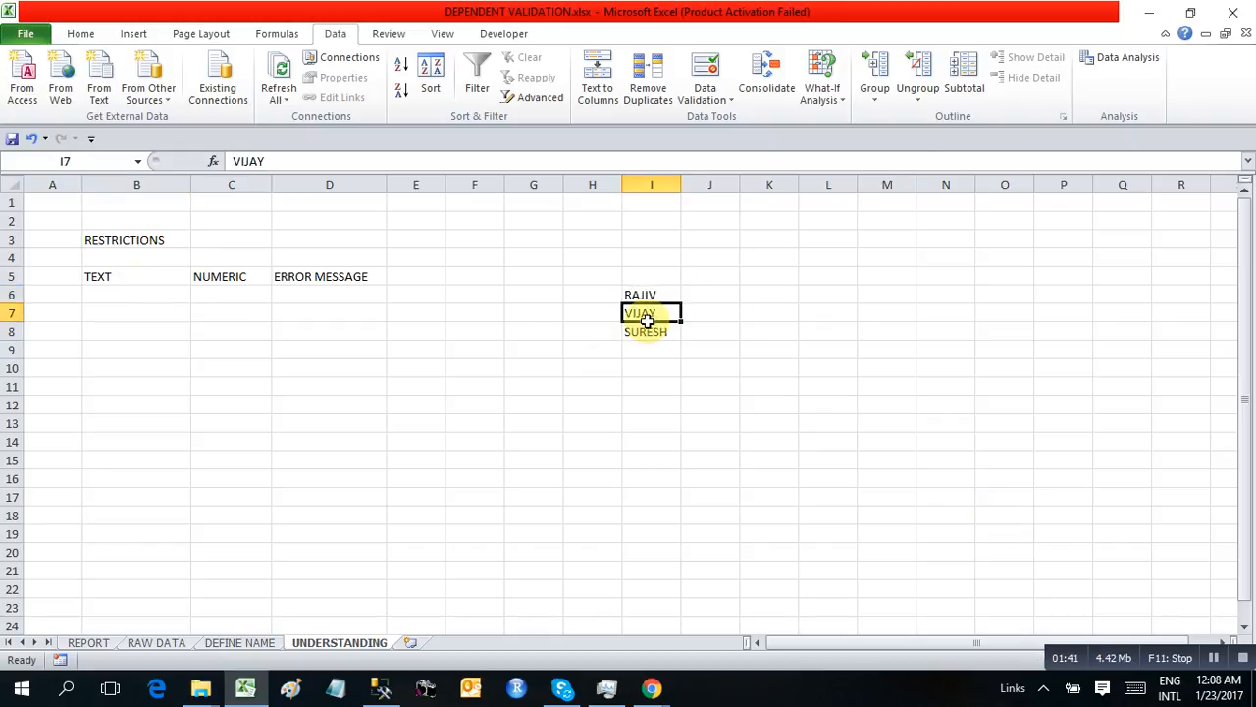
Change the list source of cell B6's data validation to the range =$I$6:$I$8
{"action": "left_click", "coordinate": [100, 298]}
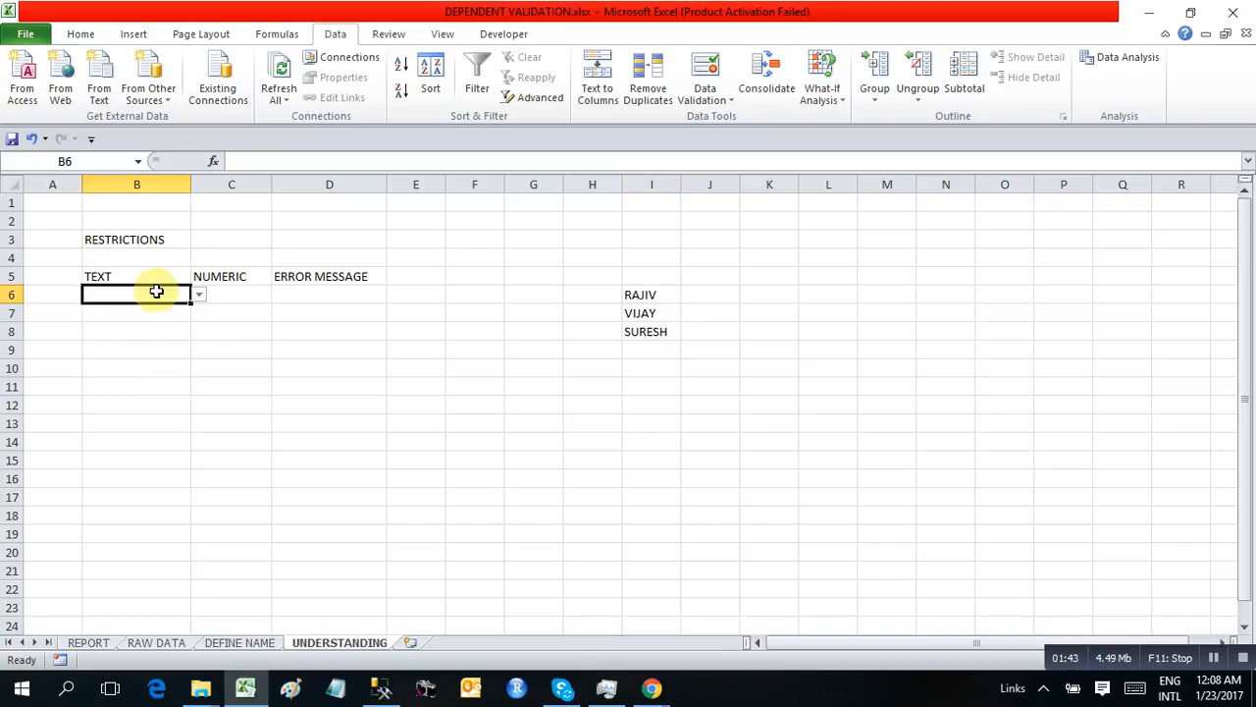
{"action": "left_click", "coordinate": [707, 98]}
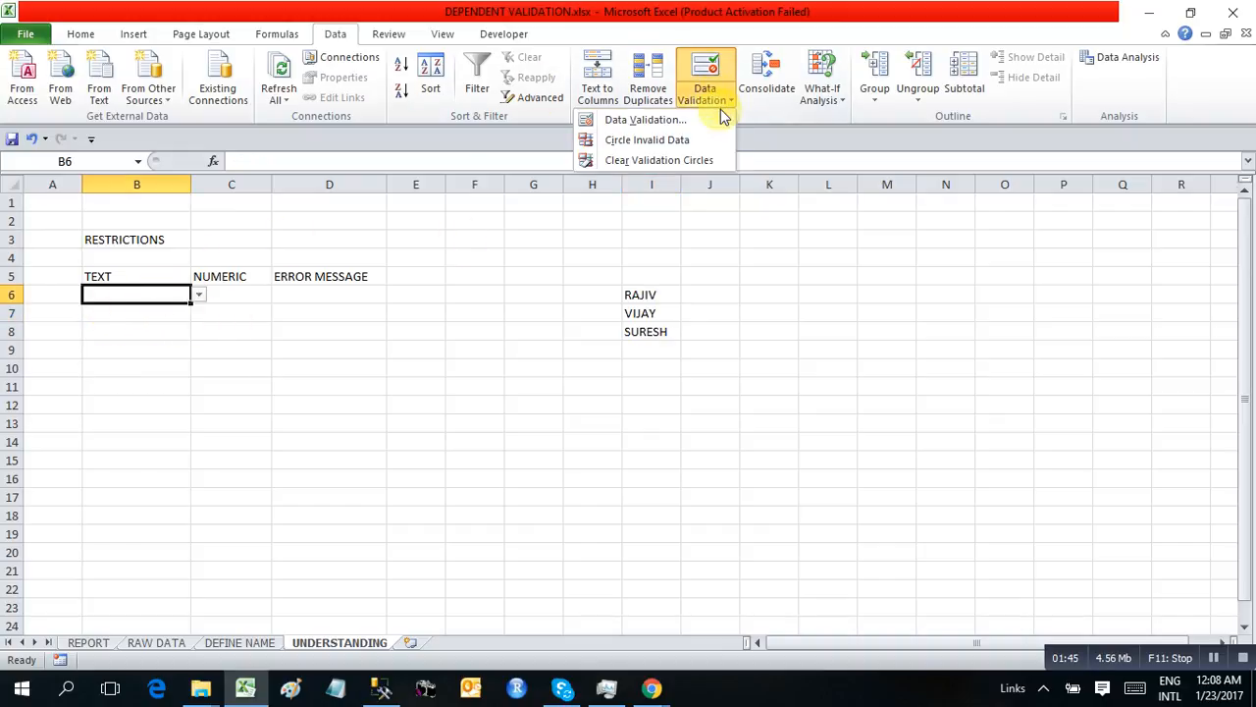
{"action": "left_click", "coordinate": [643, 119]}
{"action": "left_click_drag", "start_coordinate": [906, 417], "coordinate": [793, 417]}
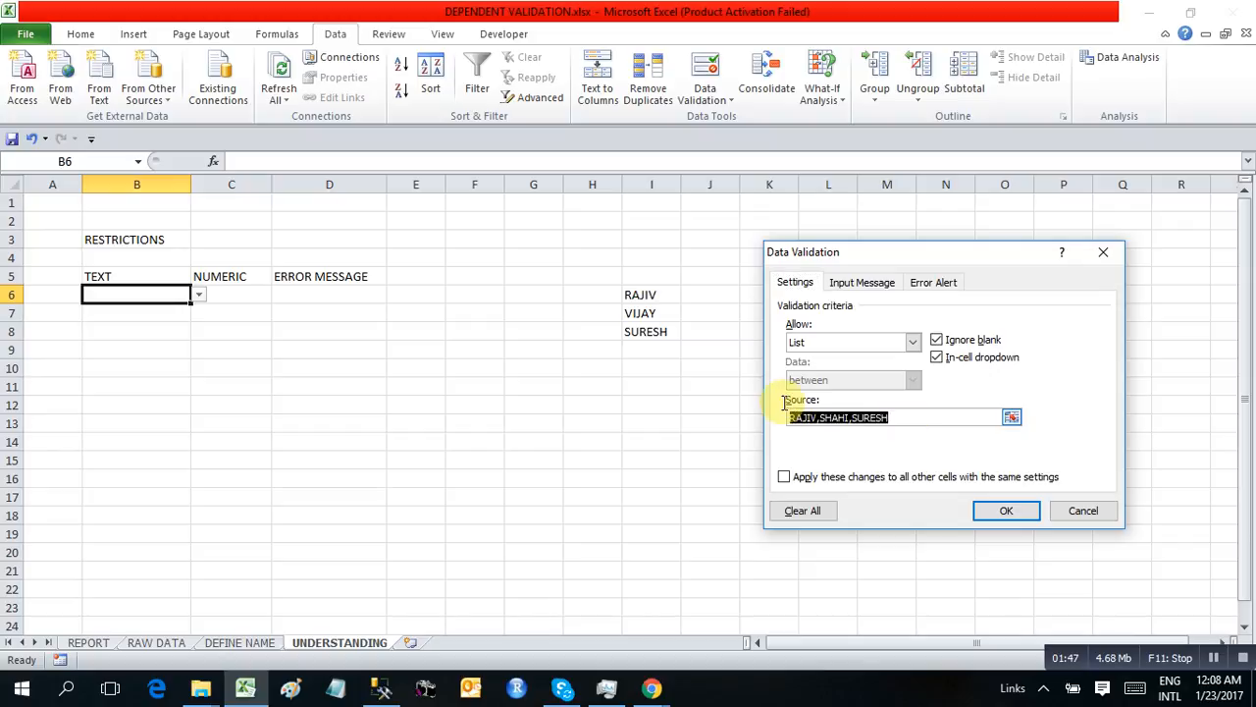
{"action": "left_click_drag", "start_coordinate": [639, 295], "coordinate": [639, 331]}
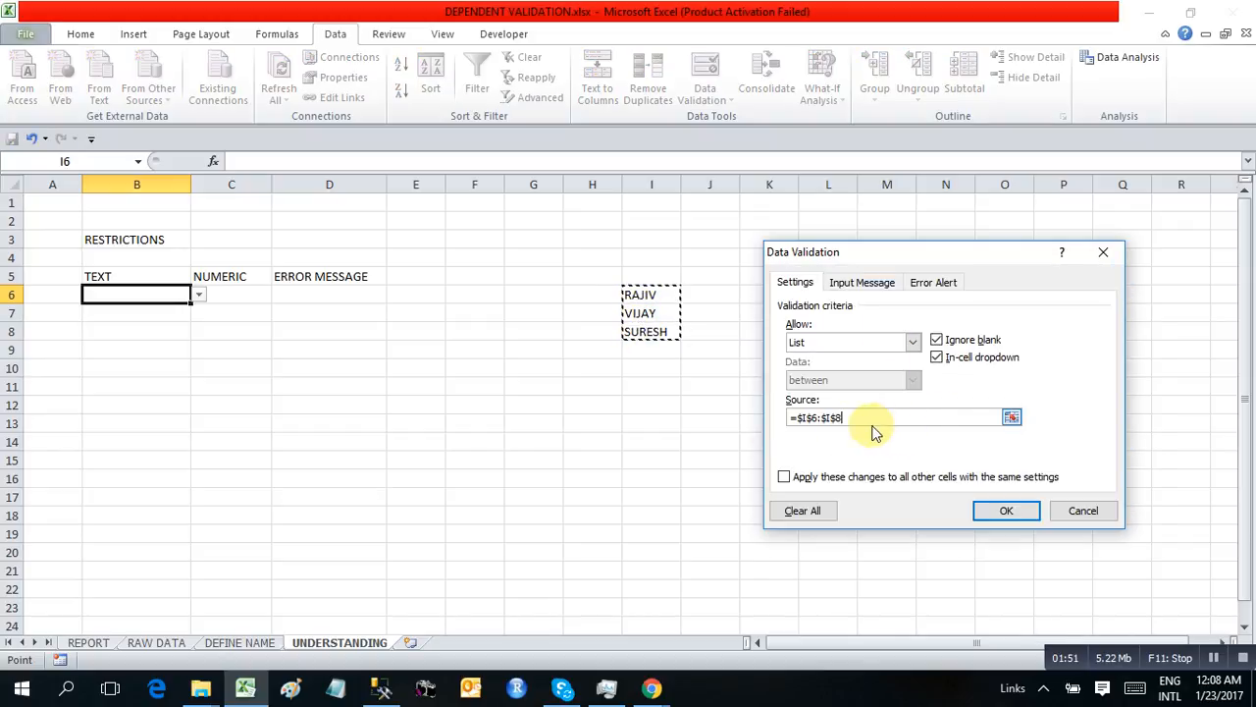
{"action": "left_click", "coordinate": [1002, 511]}
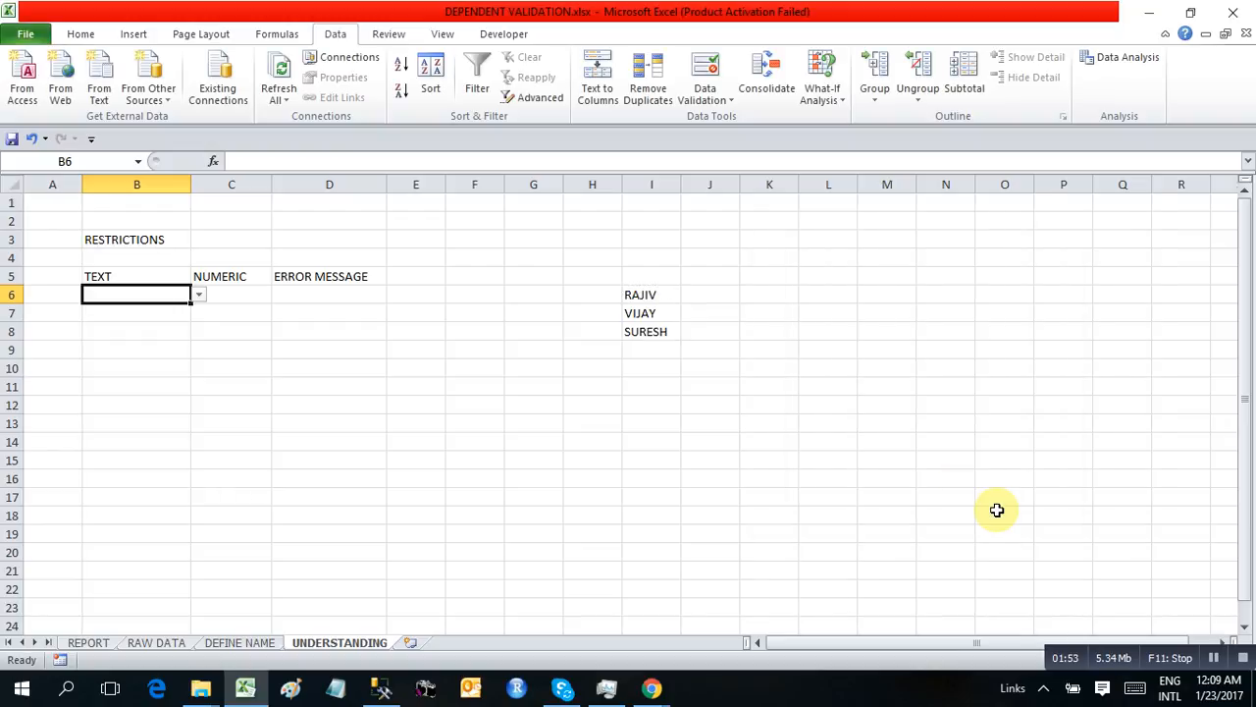
Test the drop-down in cell B6 by choosing the first name and the second name in turn
{"action": "left_click", "coordinate": [199, 294]}
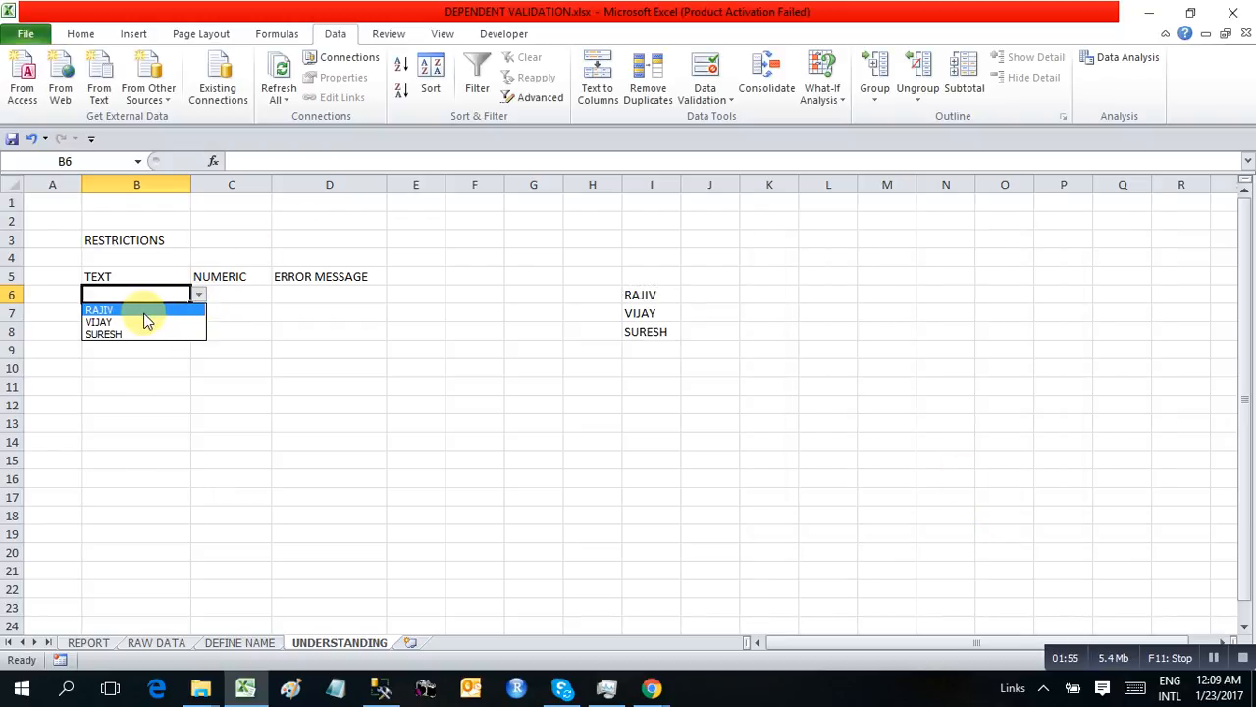
{"action": "left_click", "coordinate": [142, 307]}
{"action": "left_click", "coordinate": [199, 294]}
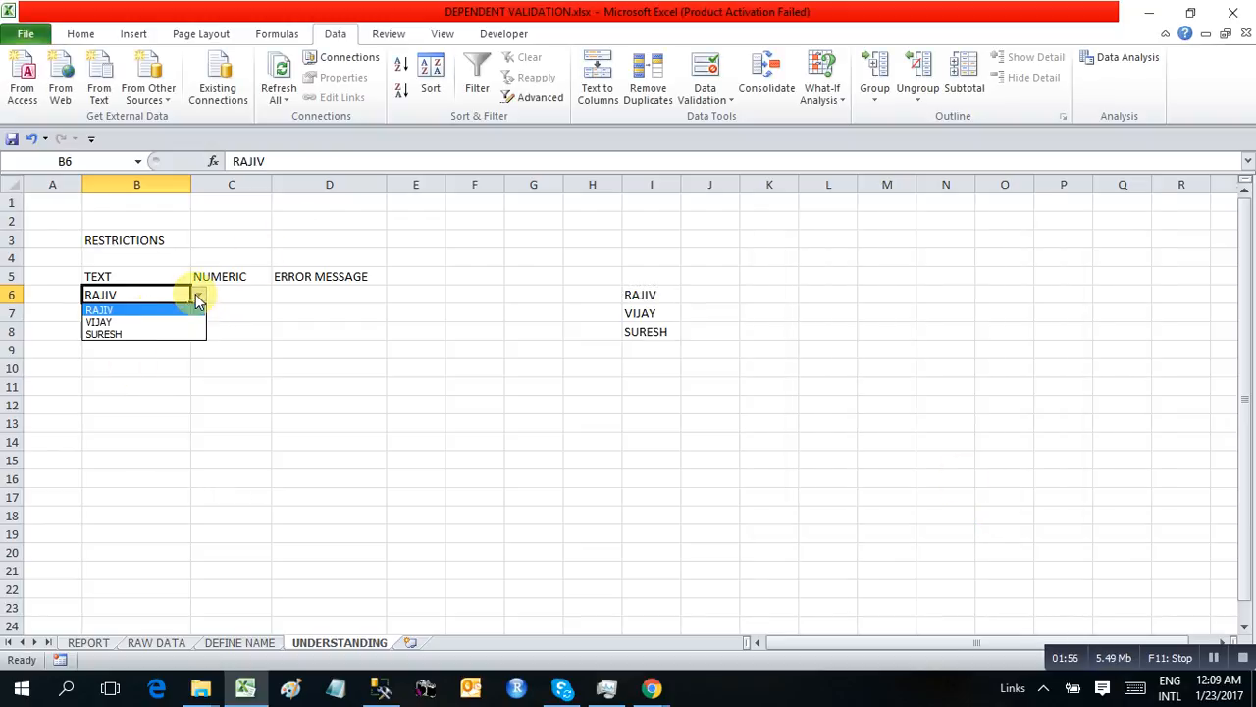
{"action": "left_click", "coordinate": [138, 317]}
Replace the name in source cell I6 with a different first name
{"action": "left_click", "coordinate": [643, 298]}
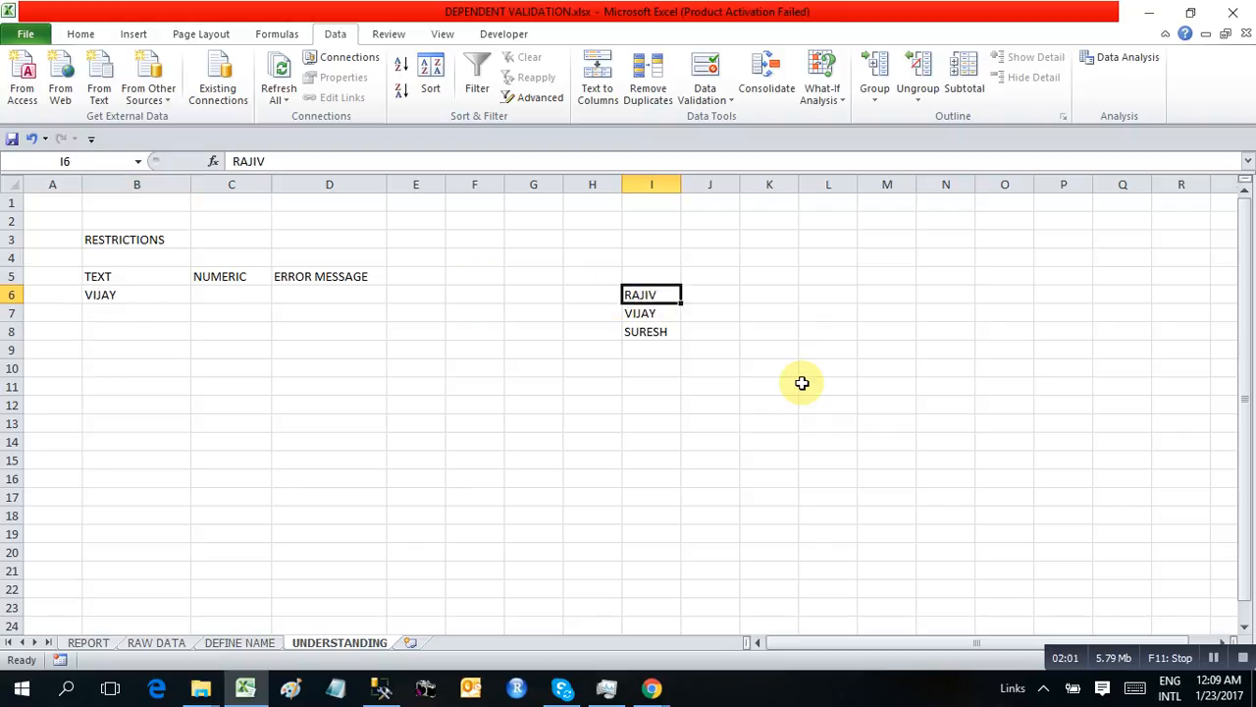
{"action": "type", "text": "H"}
{"action": "type", "text": "YO"}
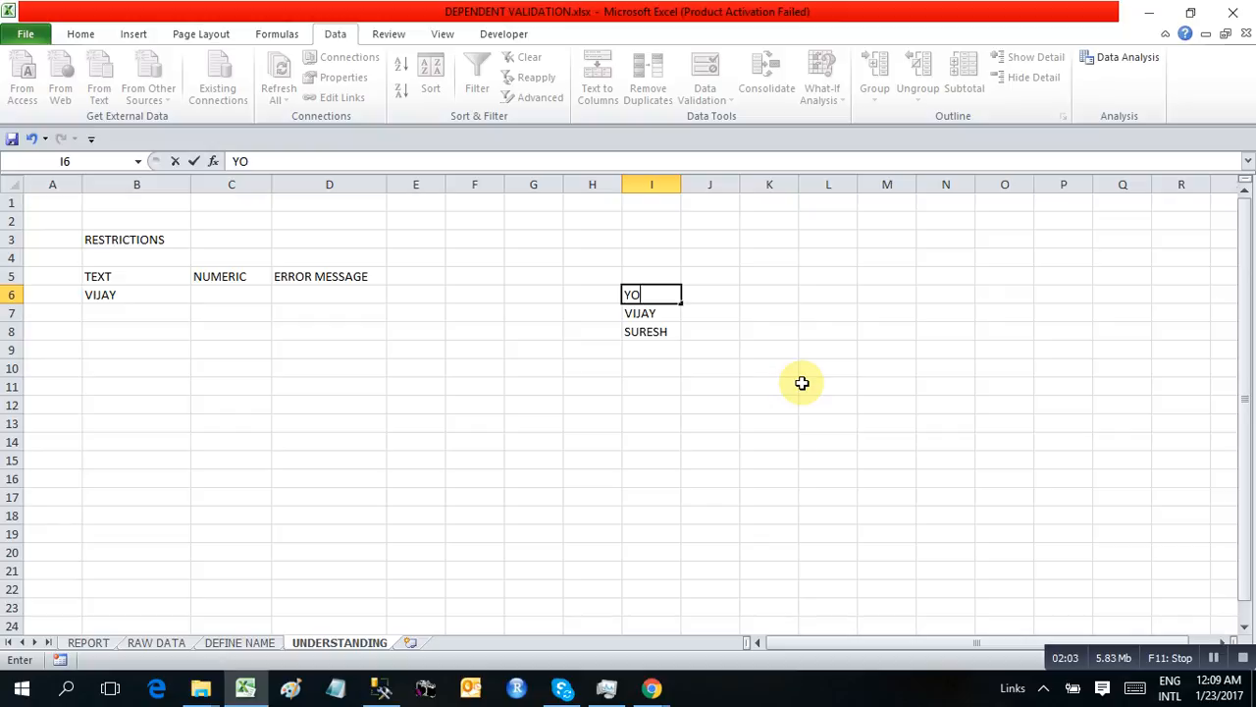
{"action": "type", "text": "GESH"}
{"action": "key", "text": "Return"}
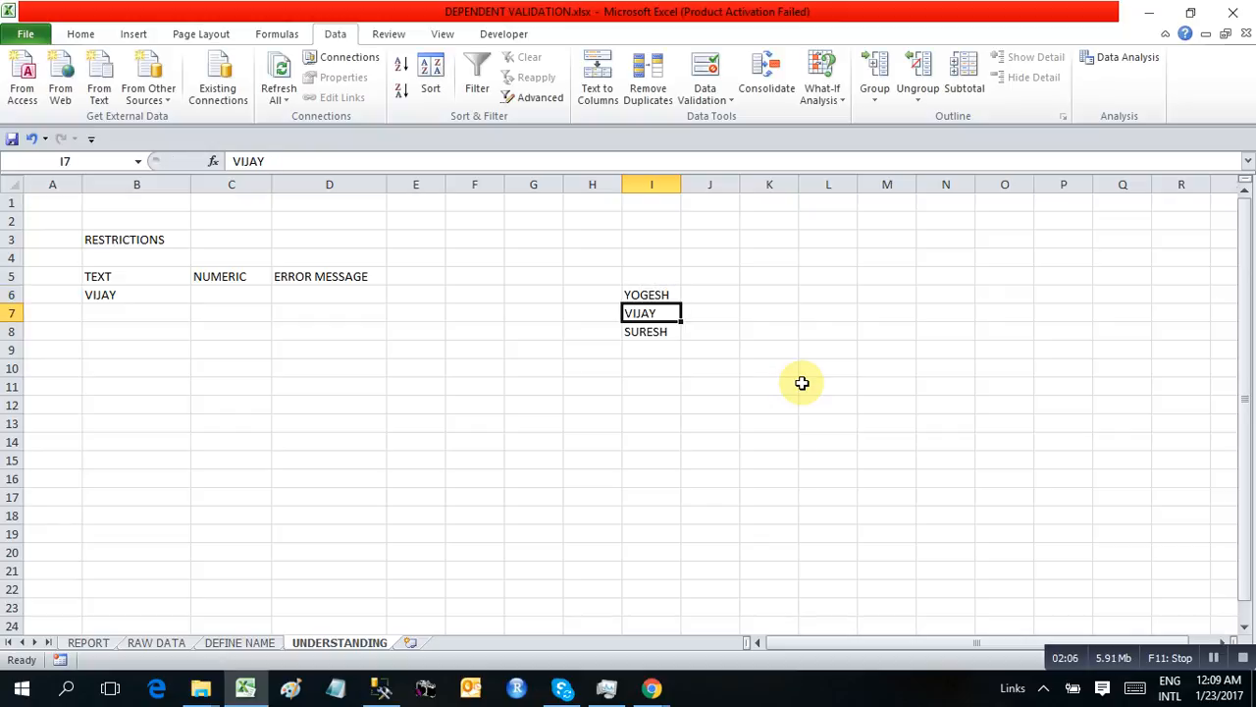
Choose the updated first name from the drop-down in cell B6 and recheck the list's options
{"action": "left_click", "coordinate": [129, 294]}
{"action": "left_click", "coordinate": [198, 295]}
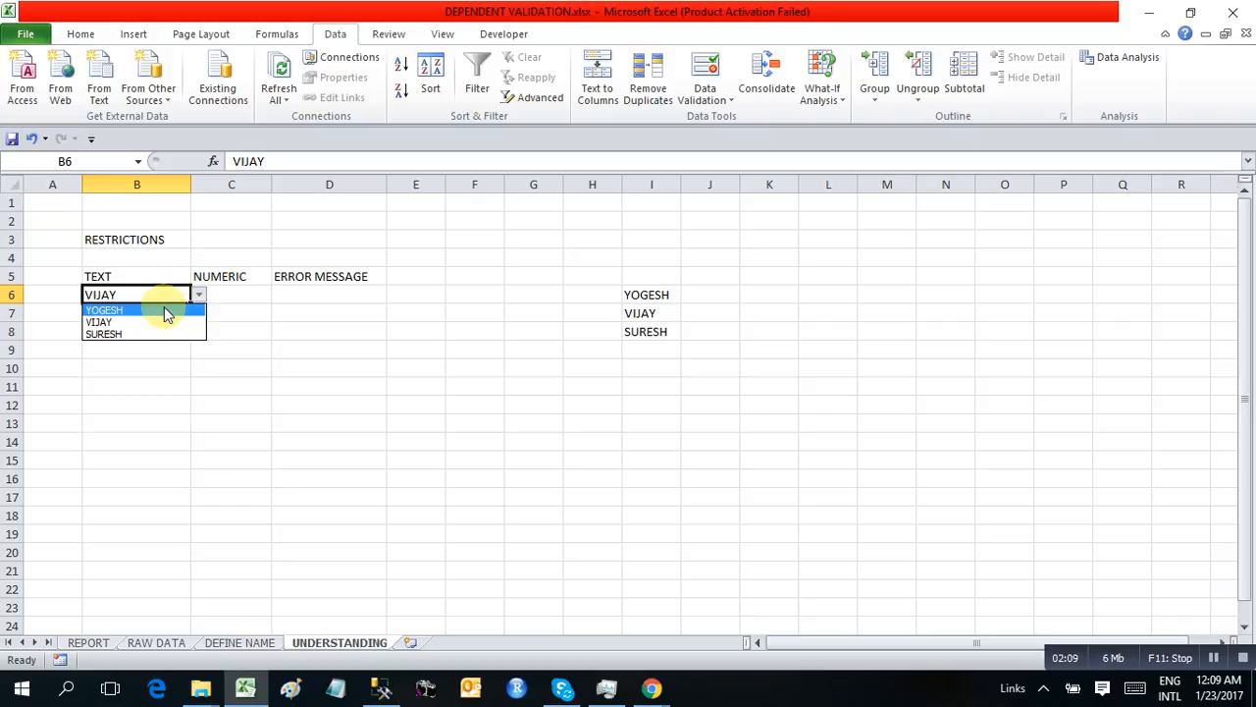
{"action": "left_click", "coordinate": [164, 306]}
{"action": "left_click", "coordinate": [656, 312]}
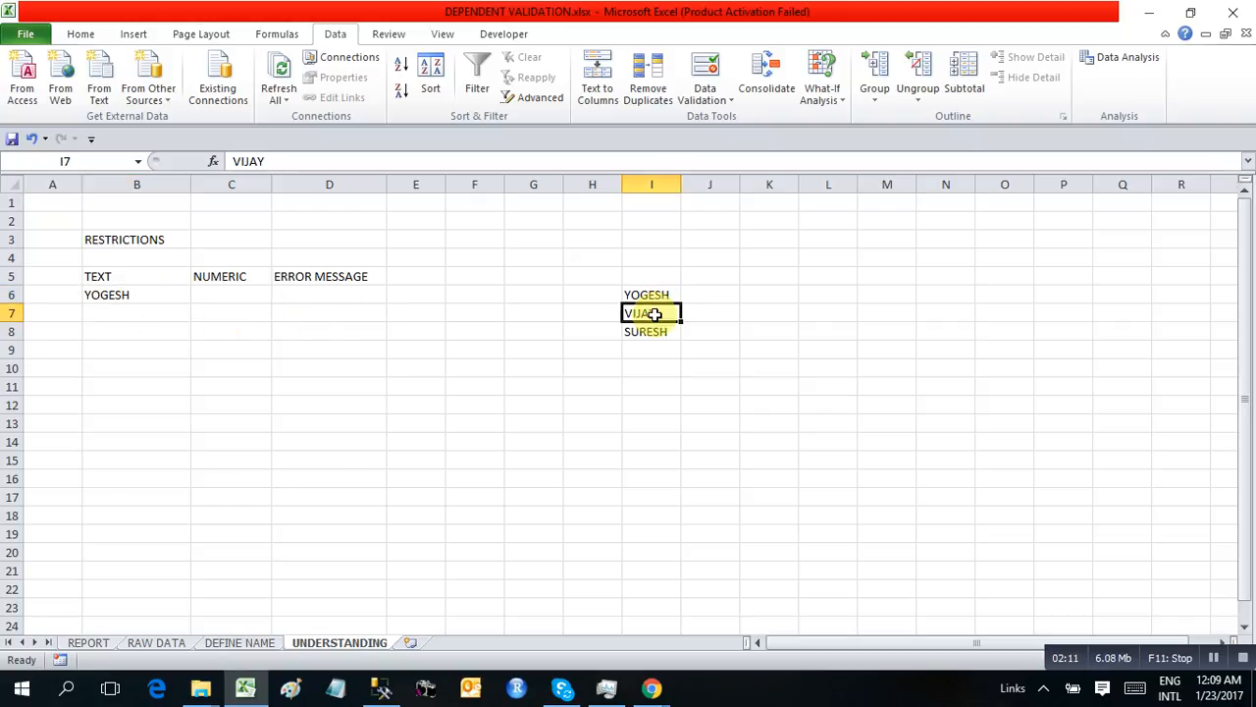
{"action": "left_click", "coordinate": [135, 292]}
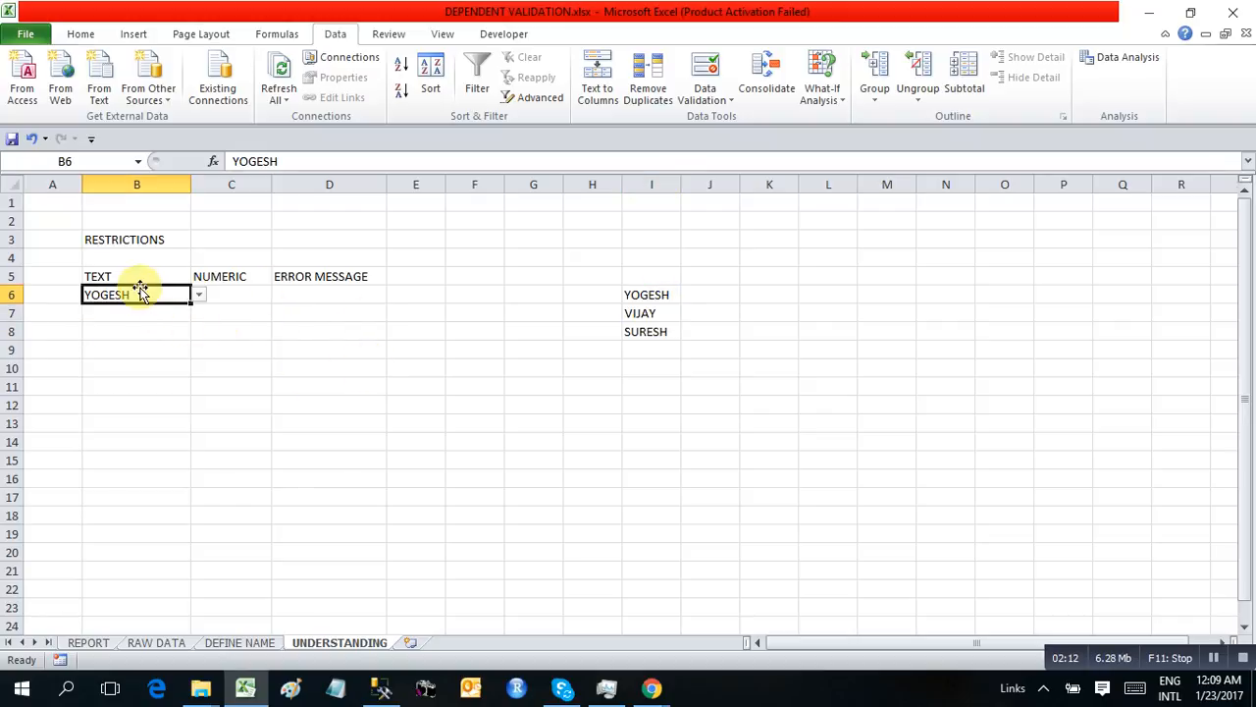
{"action": "left_click", "coordinate": [199, 294]}
{"action": "left_click", "coordinate": [278, 322]}
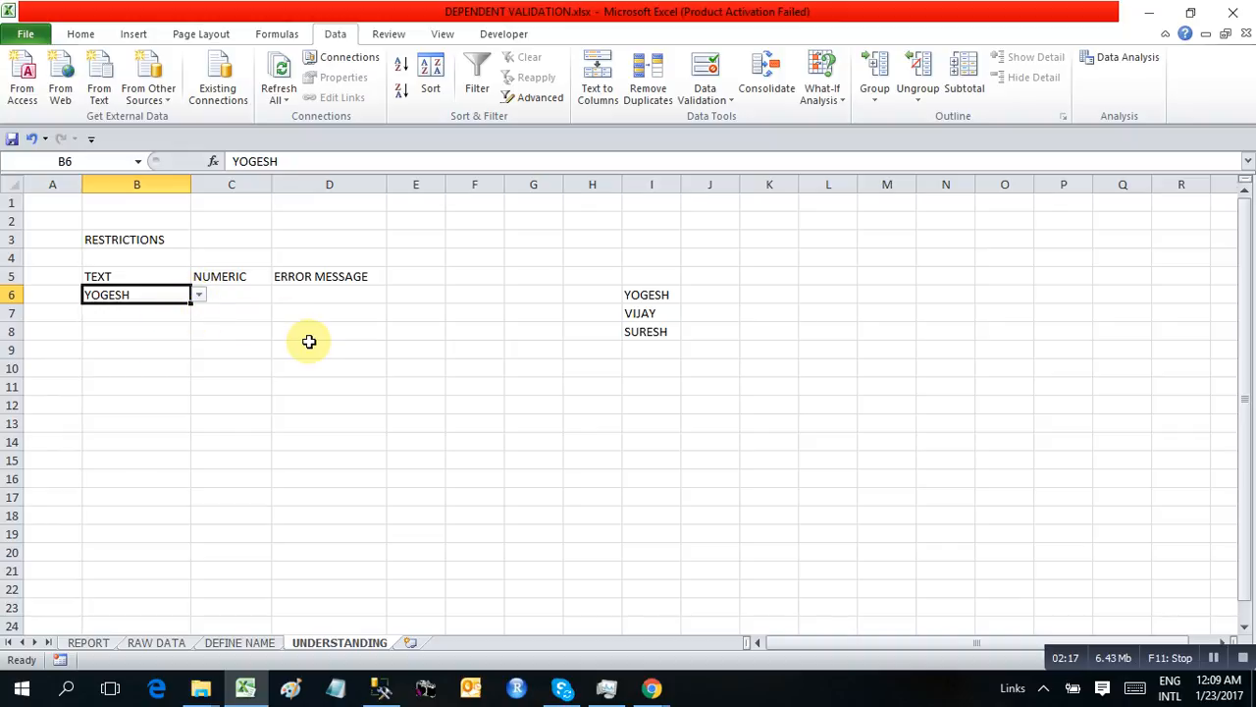
Restrict cell C6 with data validation to whole numbers between 1 and 10
{"action": "left_click", "coordinate": [230, 291]}
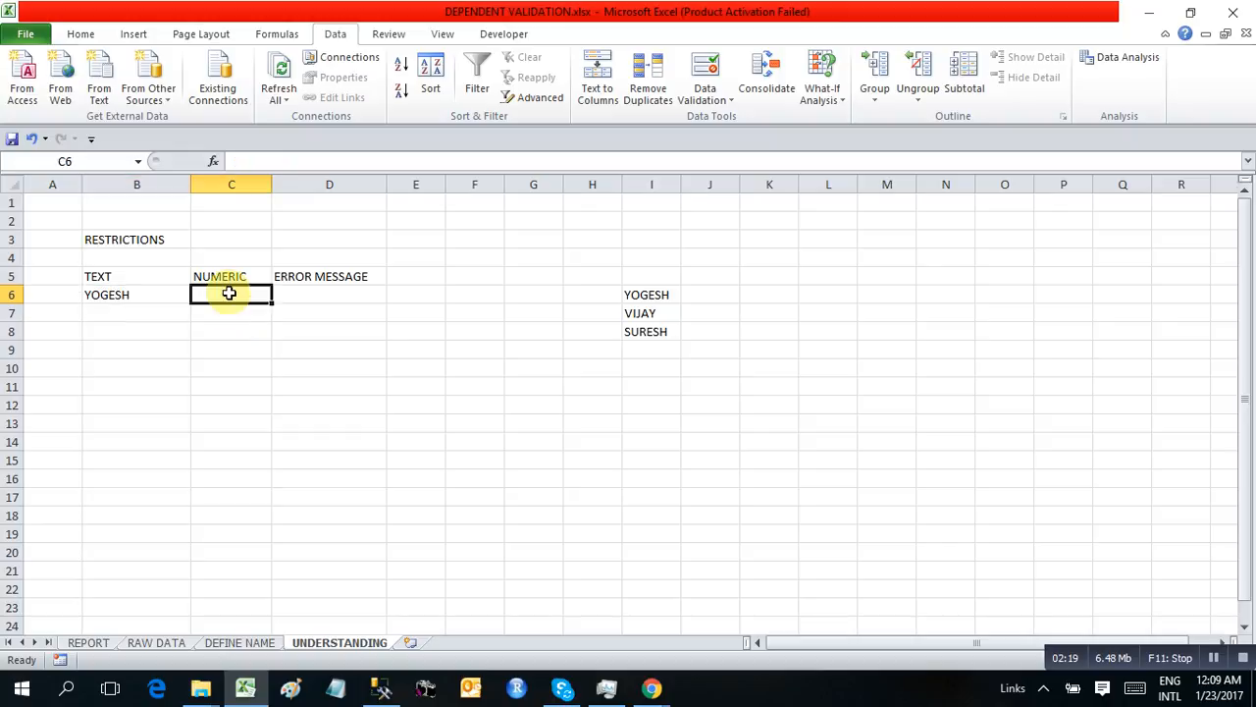
{"action": "left_click", "coordinate": [702, 98]}
{"action": "left_click", "coordinate": [685, 121]}
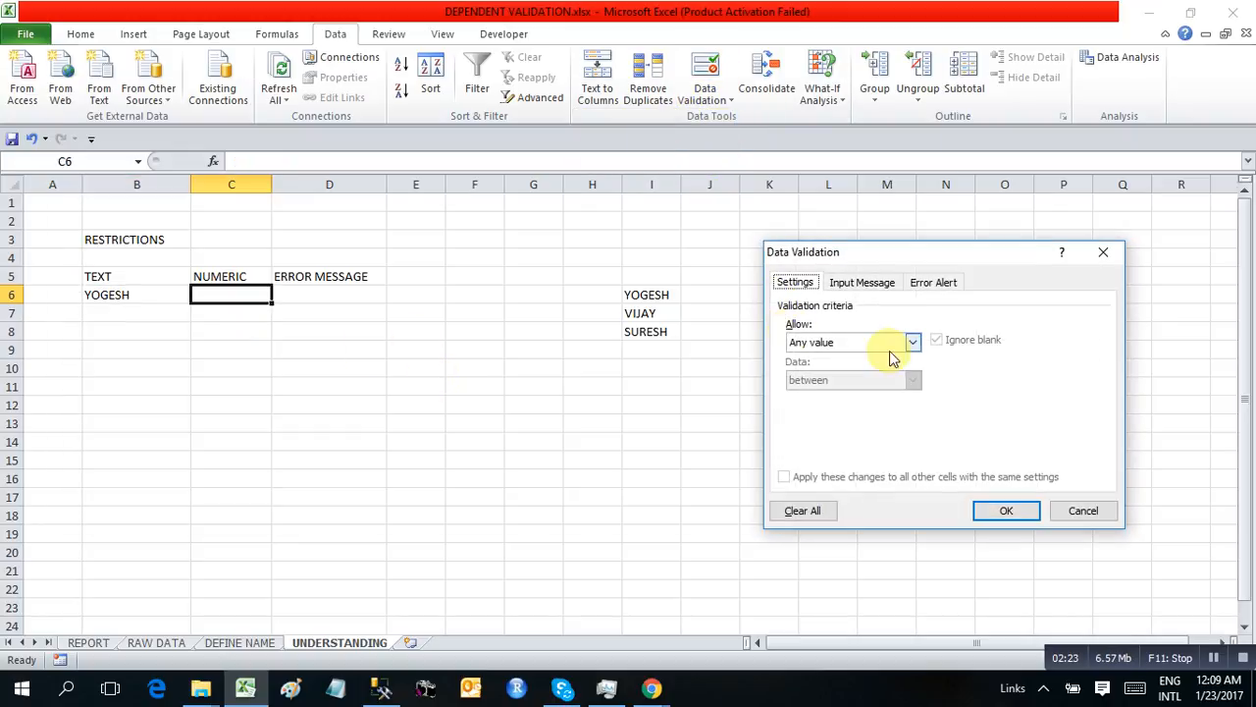
{"action": "left_click", "coordinate": [853, 346]}
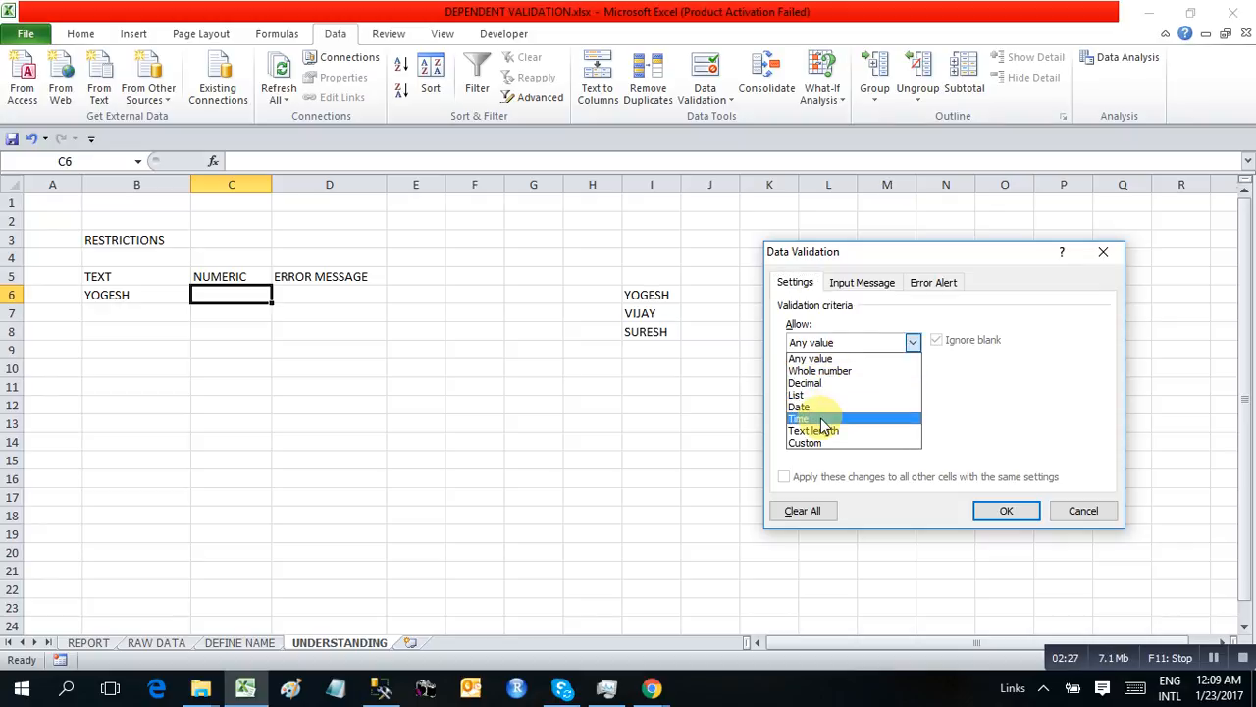
{"action": "left_click", "coordinate": [830, 371]}
{"action": "left_click", "coordinate": [807, 416]}
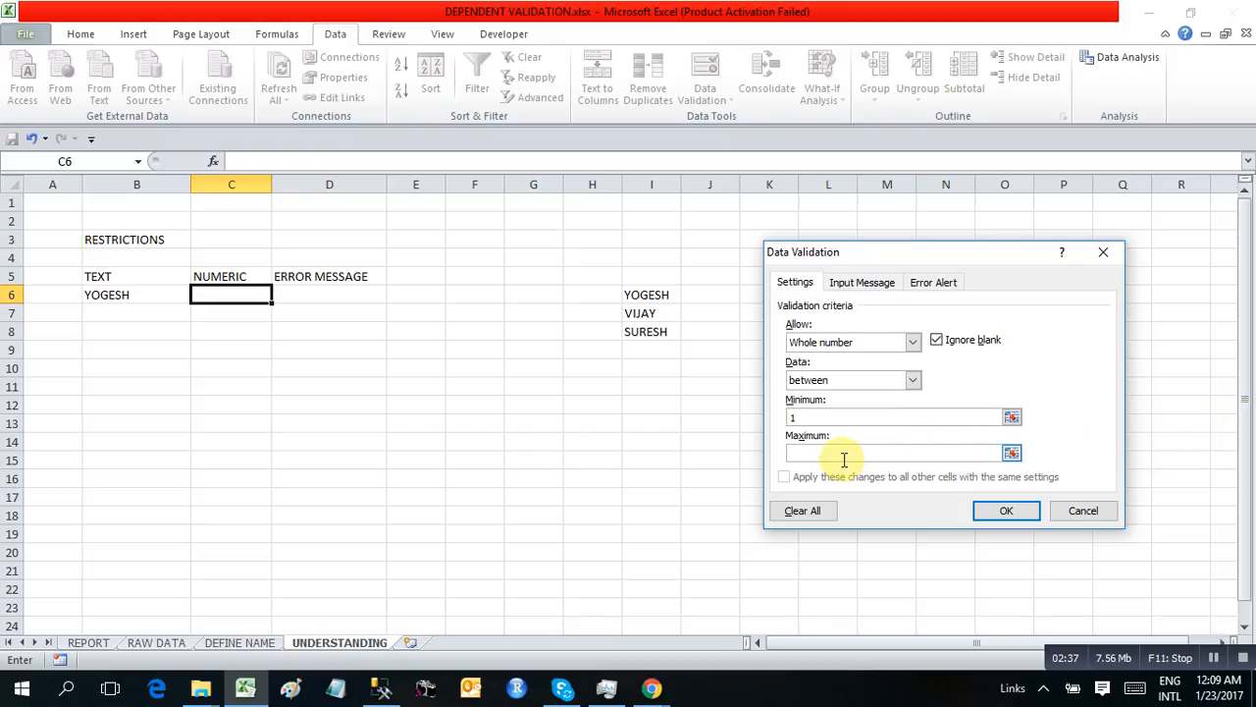
{"action": "type", "text": "10"}
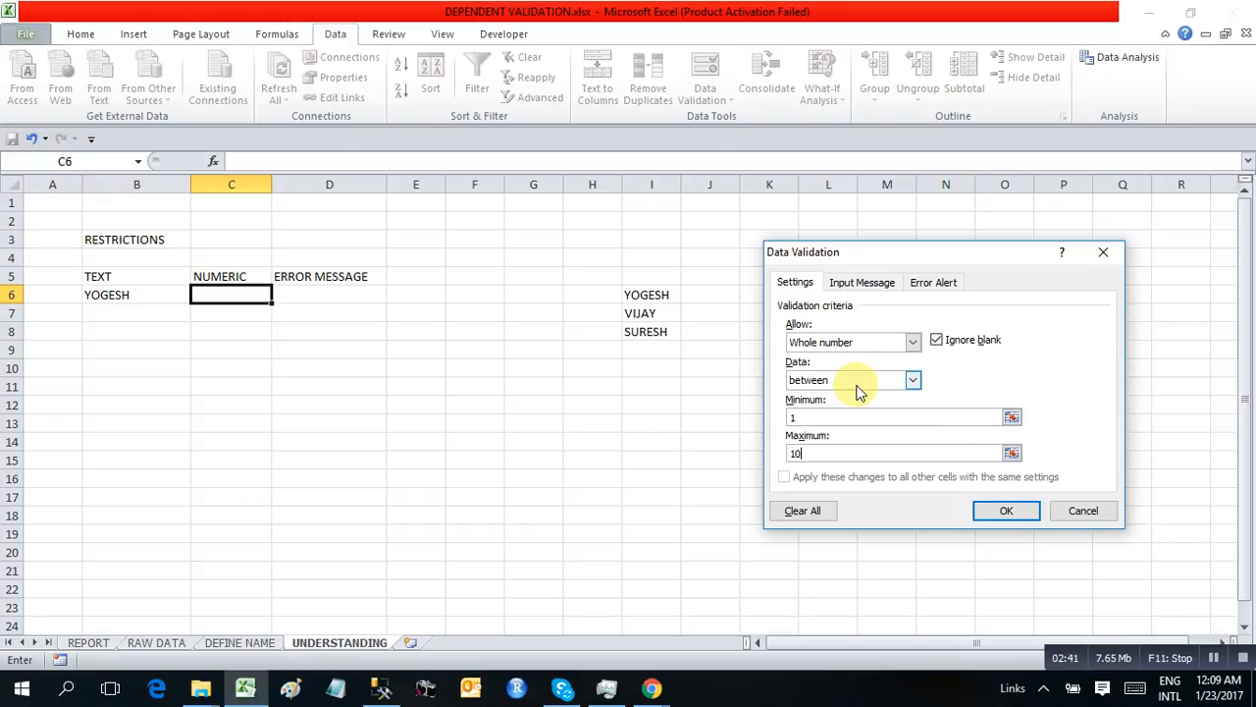
Give cell C6's validation an input message titled "INPUT 1-10" with the text "ABC"
{"action": "left_click", "coordinate": [844, 285]}
{"action": "left_click", "coordinate": [804, 368]}
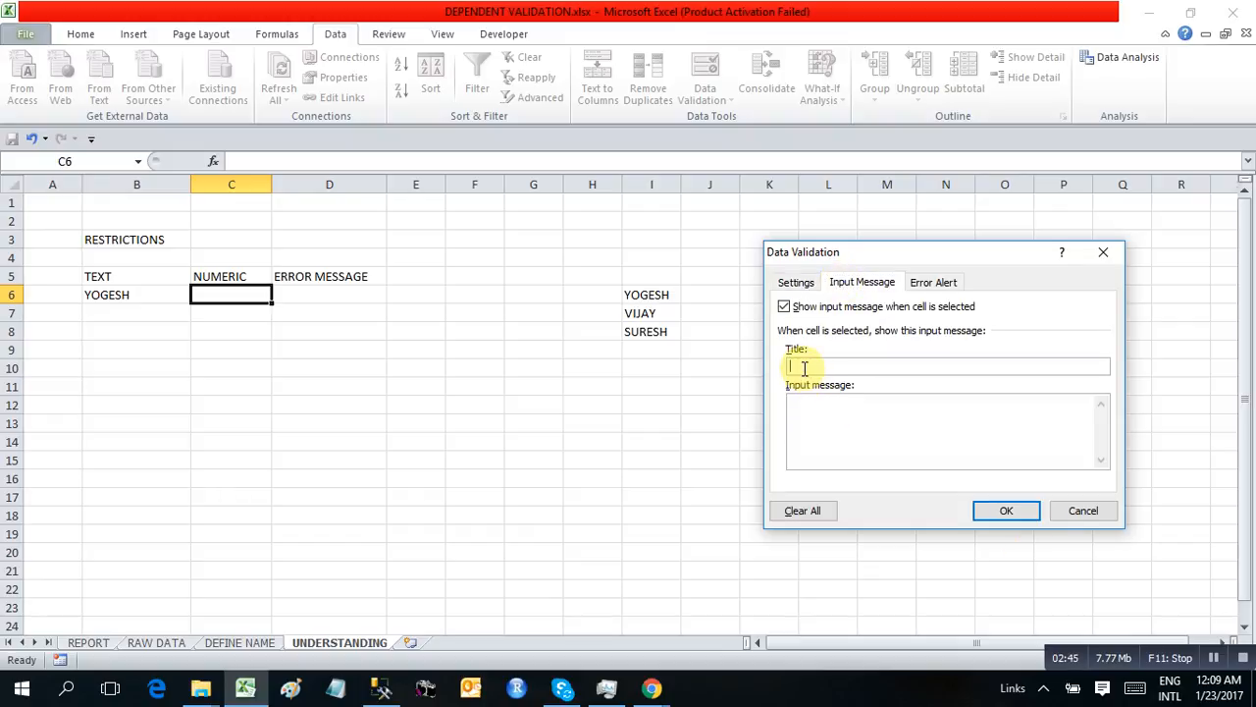
{"action": "type", "text": "PLEA"}
{"action": "key", "text": "BackSpace"}
{"action": "key", "text": "BackSpace"}
{"action": "key", "text": "BackSpace"}
{"action": "key", "text": "BackSpace"}
{"action": "key", "text": "BackSpace"}
{"action": "key", "text": "BackSpace"}
{"action": "key", "text": "BackSpace"}
{"action": "key", "text": "BackSpace"}
{"action": "type", "text": "INPUT 1-10"}
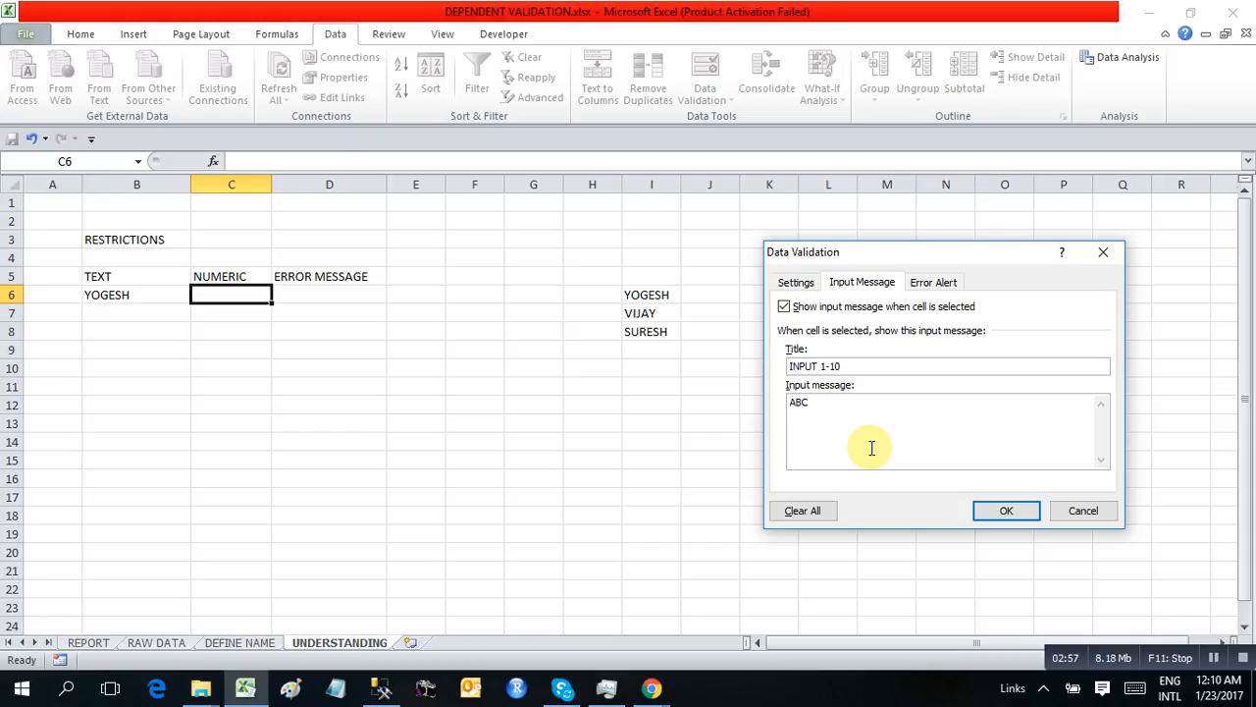
Set the error alert style of cell C6's validation to Information
{"action": "left_click", "coordinate": [941, 283]}
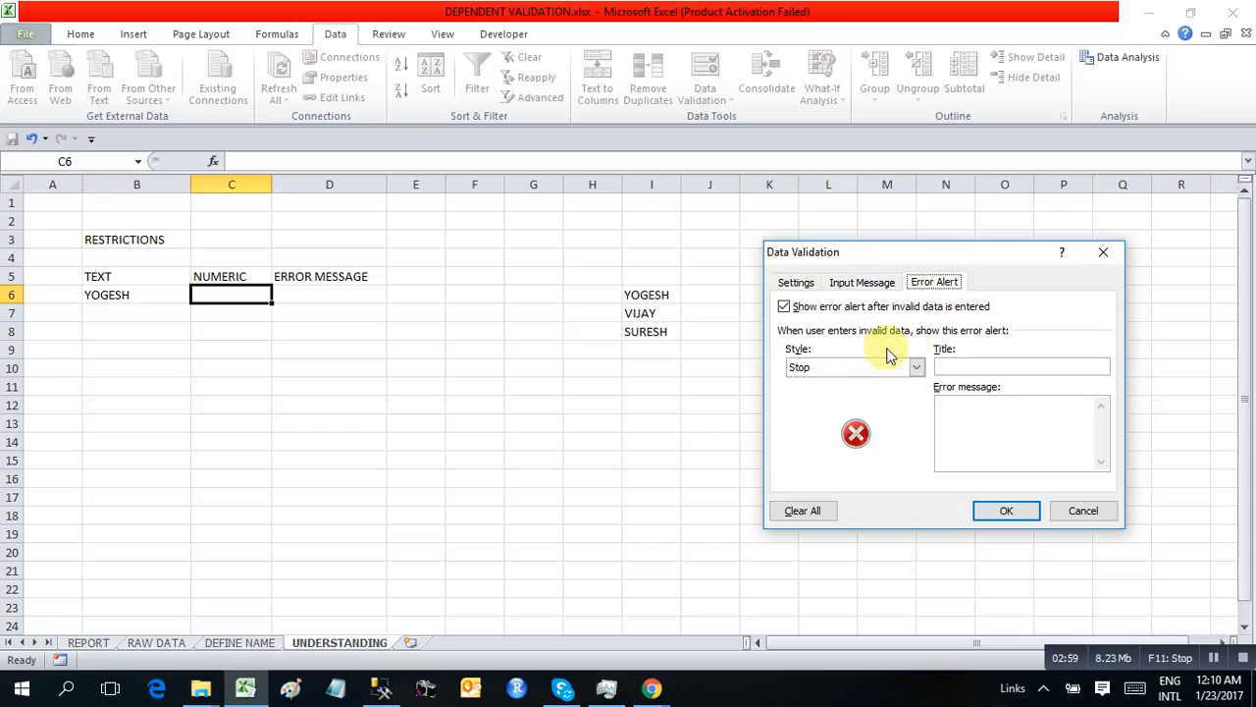
{"action": "left_click", "coordinate": [852, 368]}
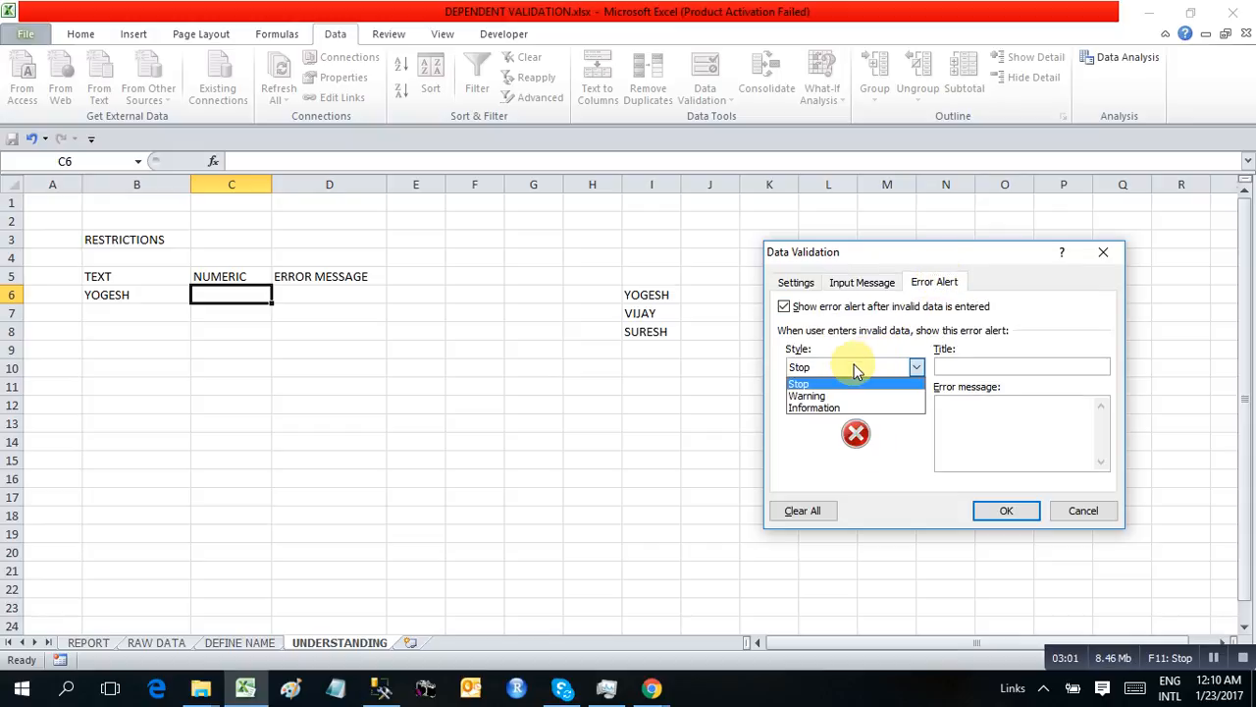
{"action": "left_click", "coordinate": [811, 409]}
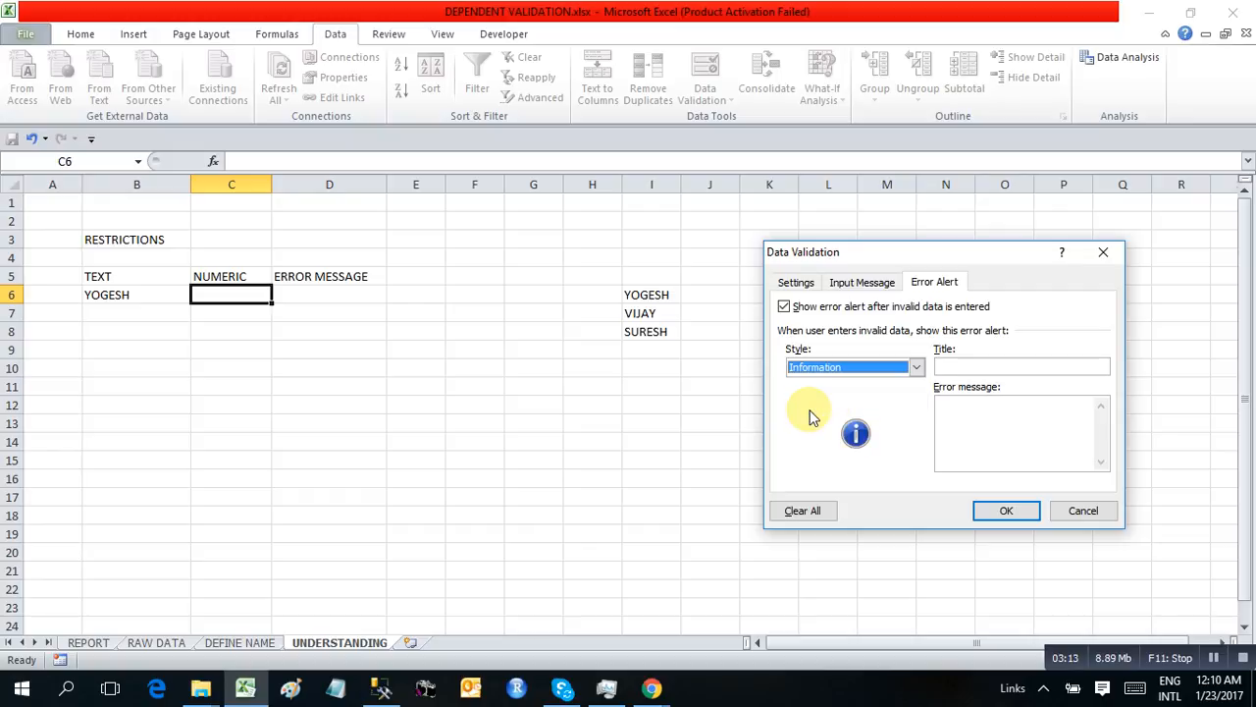
{"action": "left_click", "coordinate": [959, 369]}
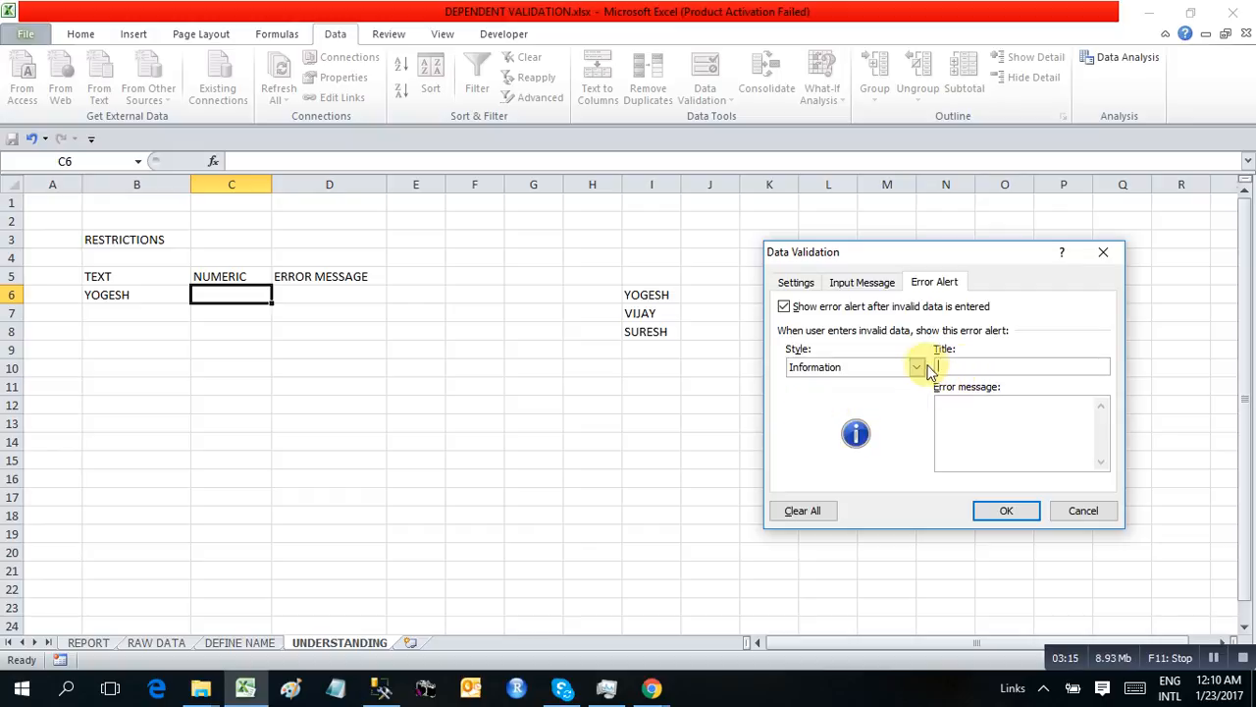
{"action": "double_click", "coordinate": [917, 371]}
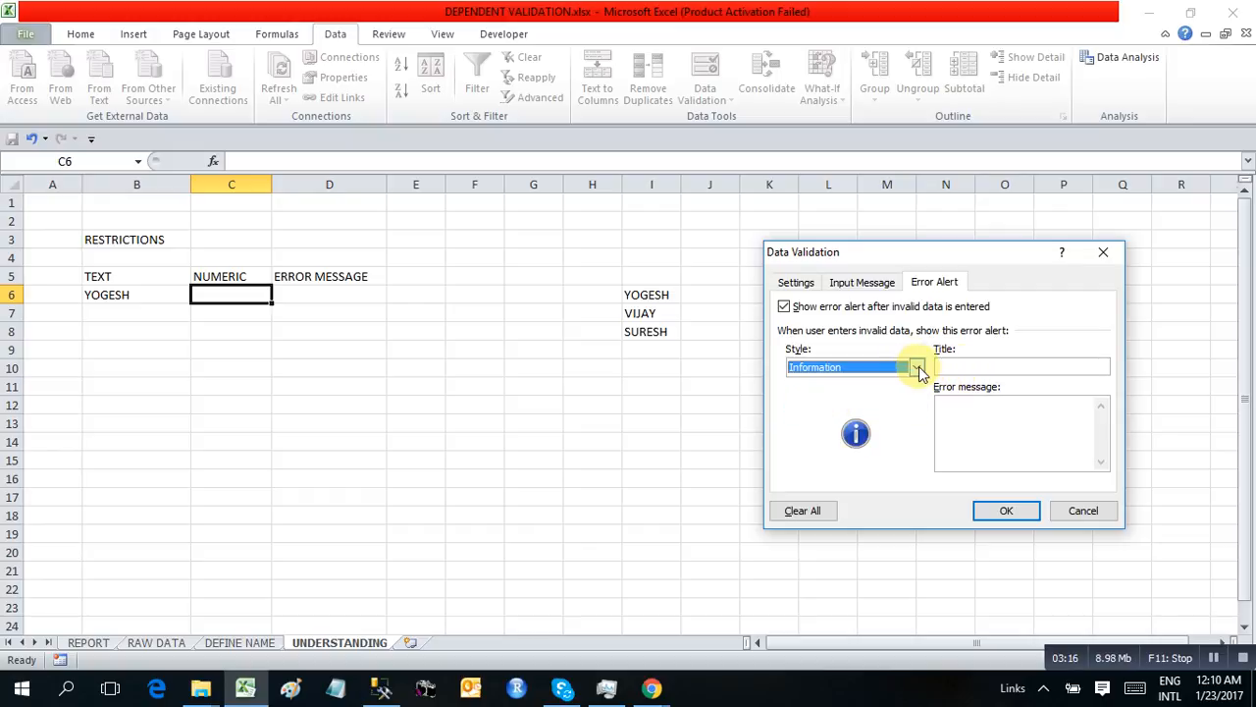
{"action": "left_click", "coordinate": [918, 369]}
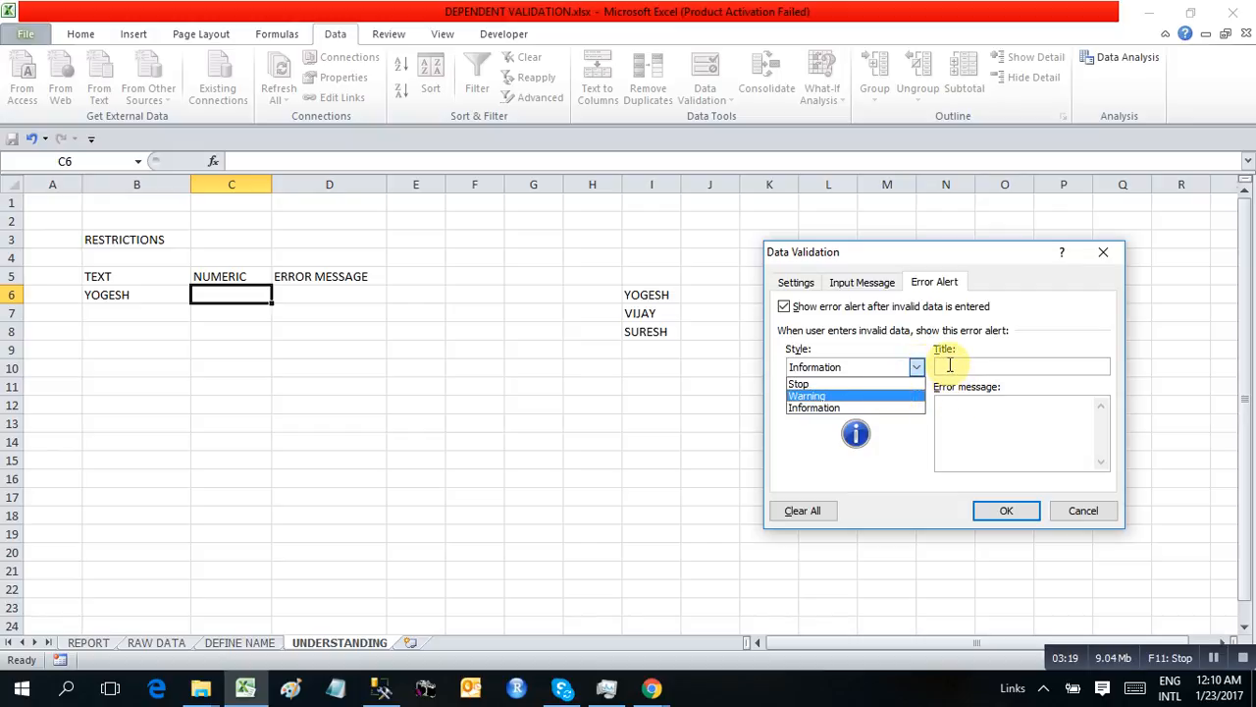
{"action": "left_click", "coordinate": [841, 409]}
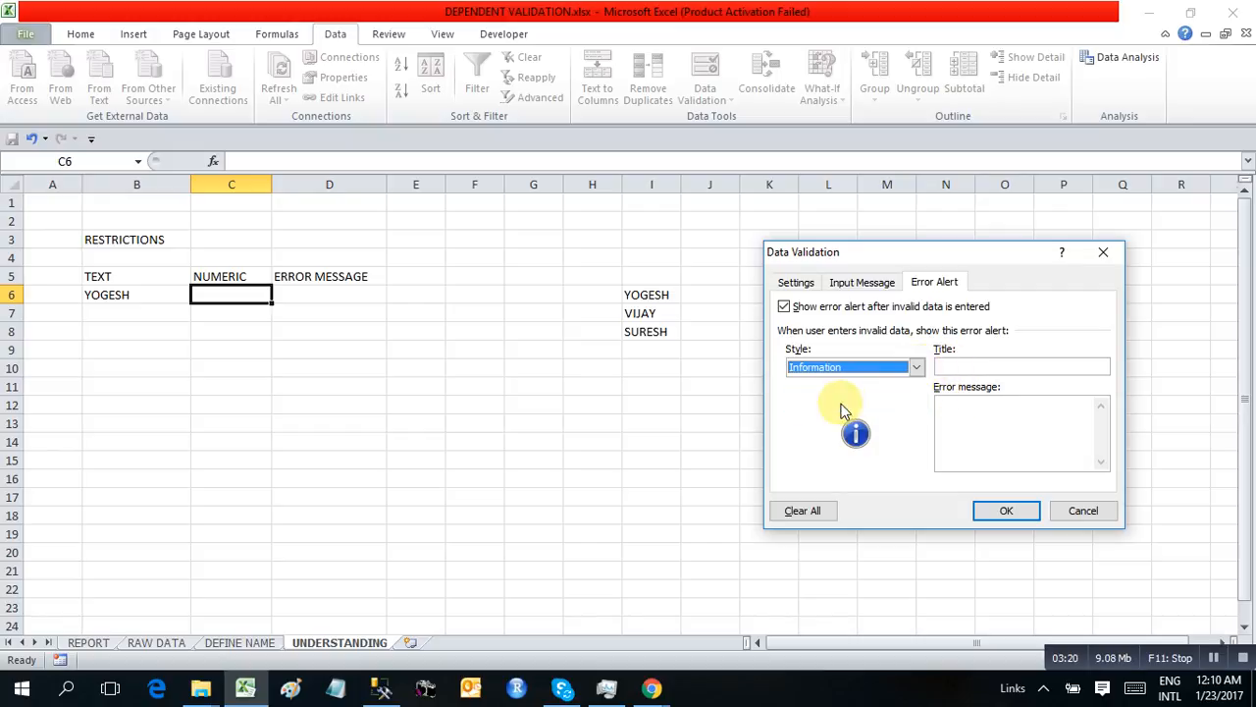
Title the error alert "INPUT 1-10" with the message "YH" and apply the validation to cell C6
{"action": "left_click", "coordinate": [963, 367]}
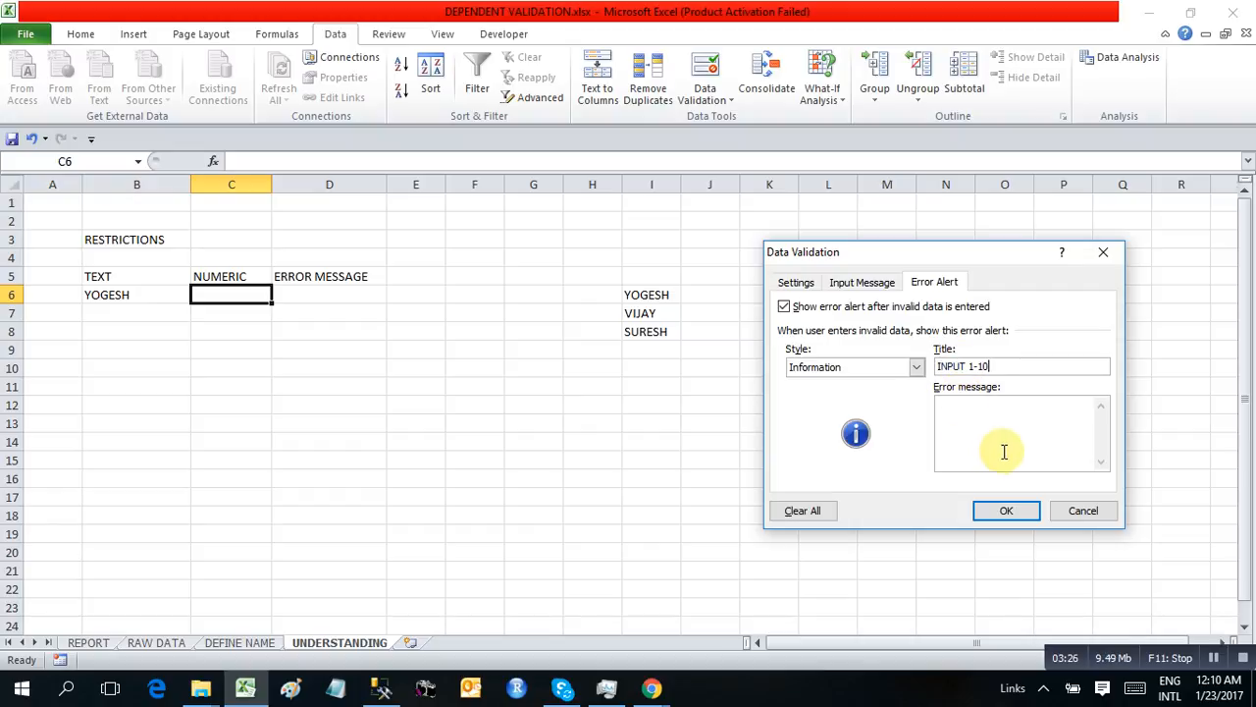
{"action": "left_click", "coordinate": [947, 416]}
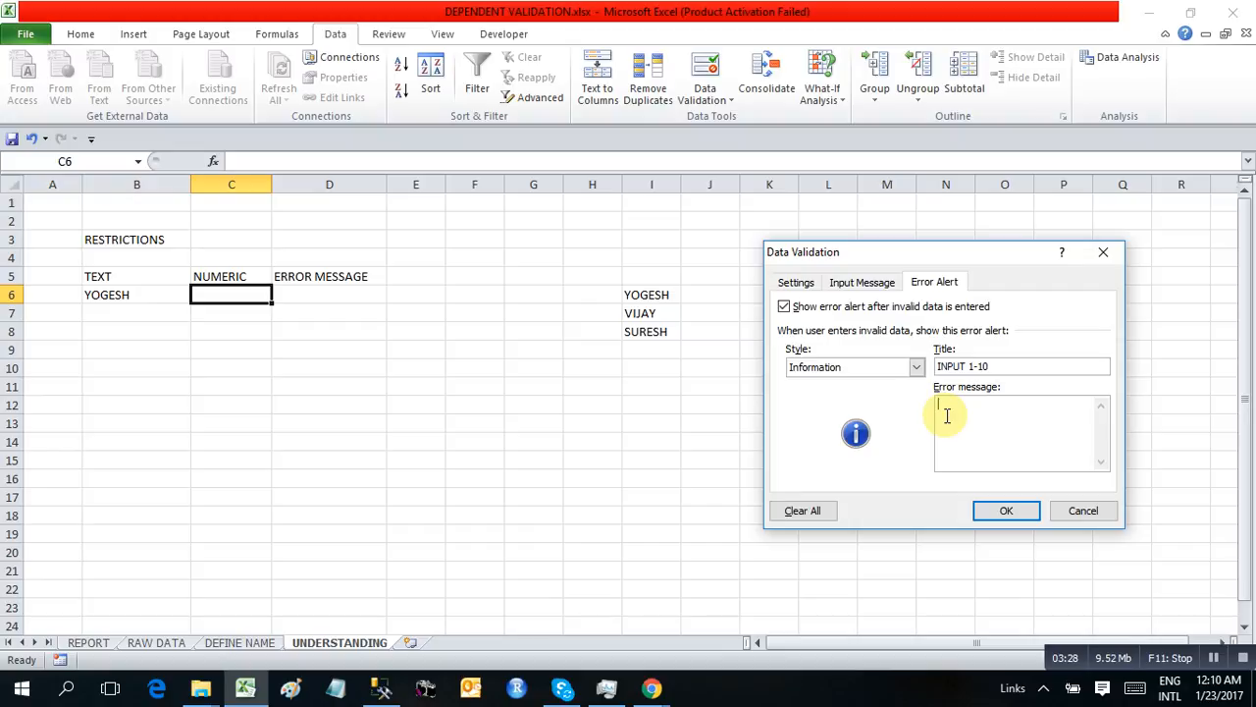
{"action": "left_click", "coordinate": [821, 284]}
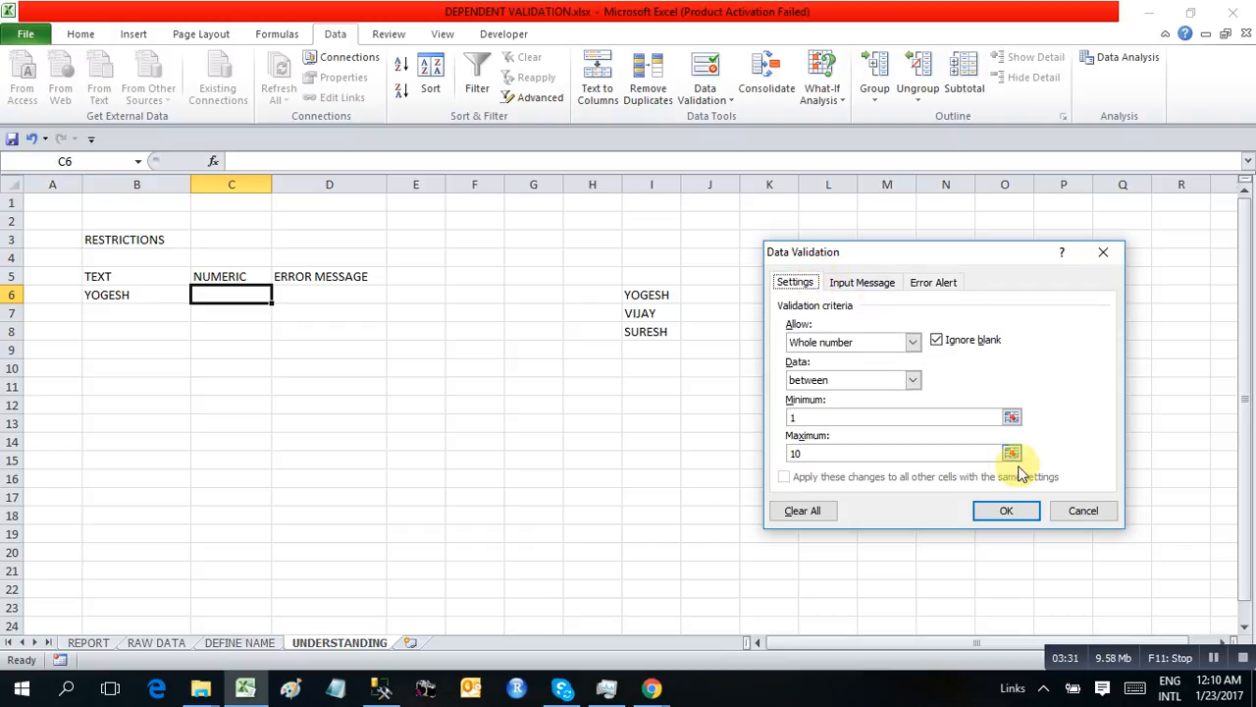
{"action": "left_click", "coordinate": [987, 511]}
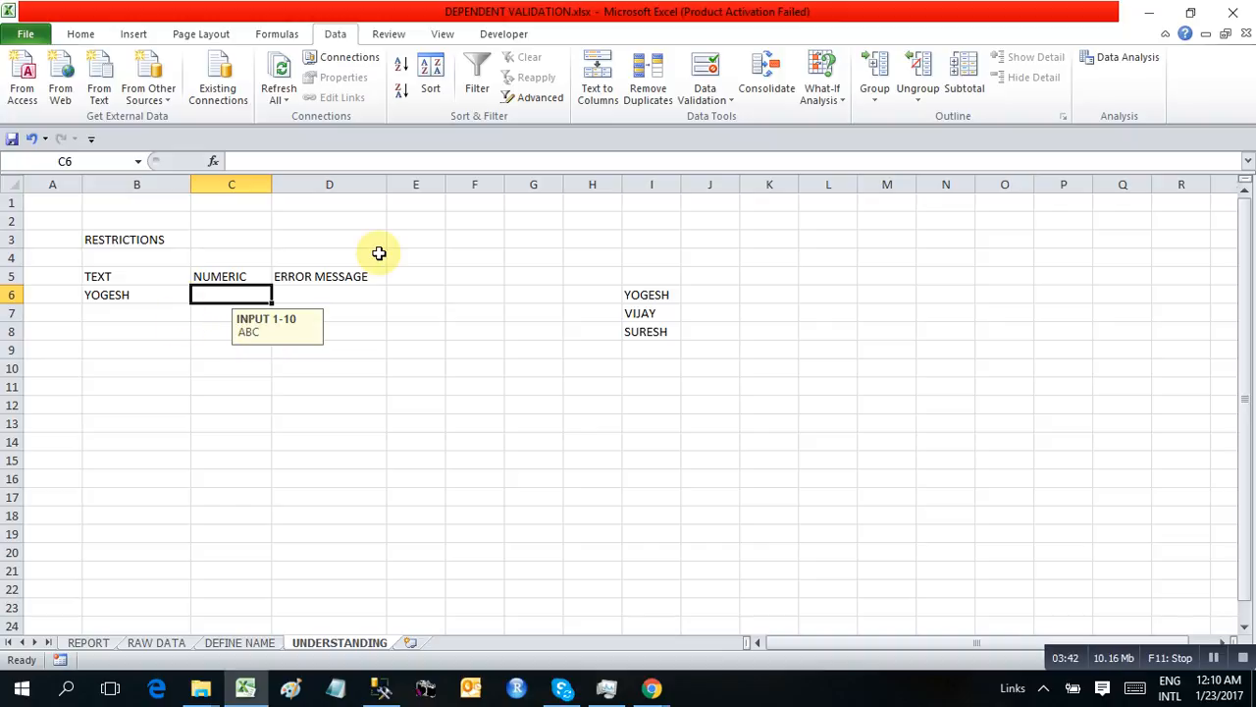
Test the Information alert by entering 12 in cell C6 and accepting the out-of-range value
{"action": "type", "text": "12"}
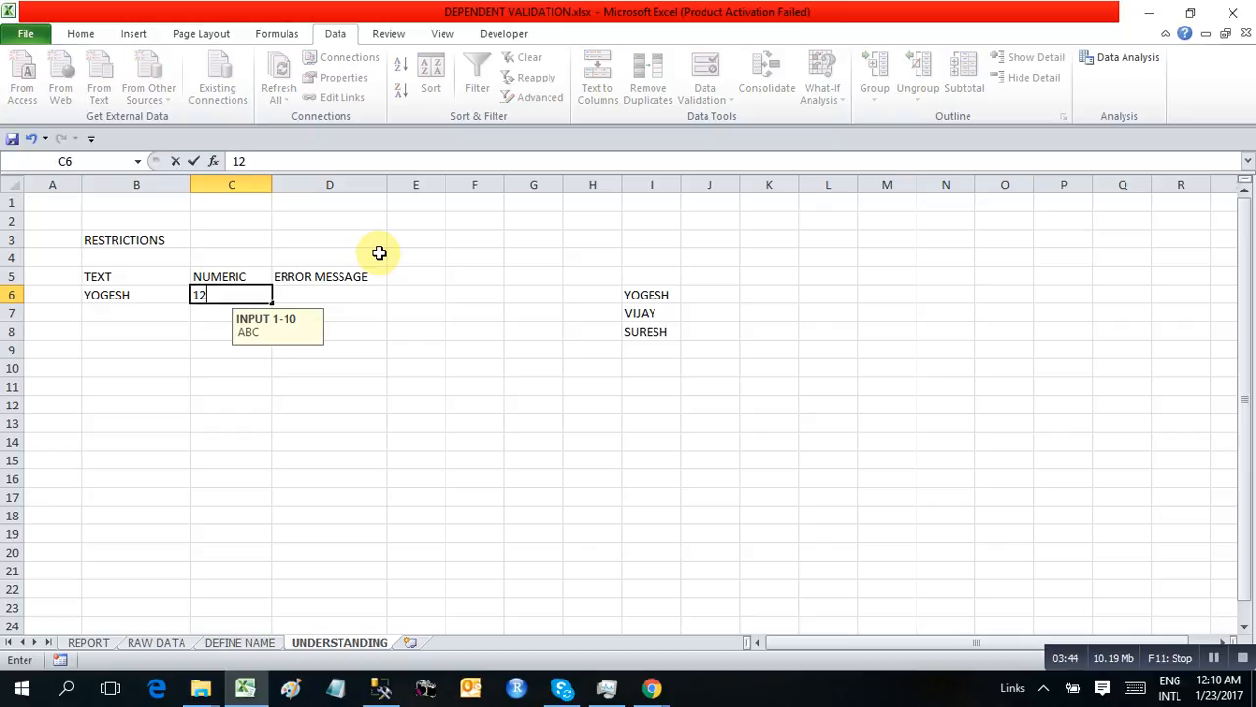
{"action": "key", "text": "Return"}
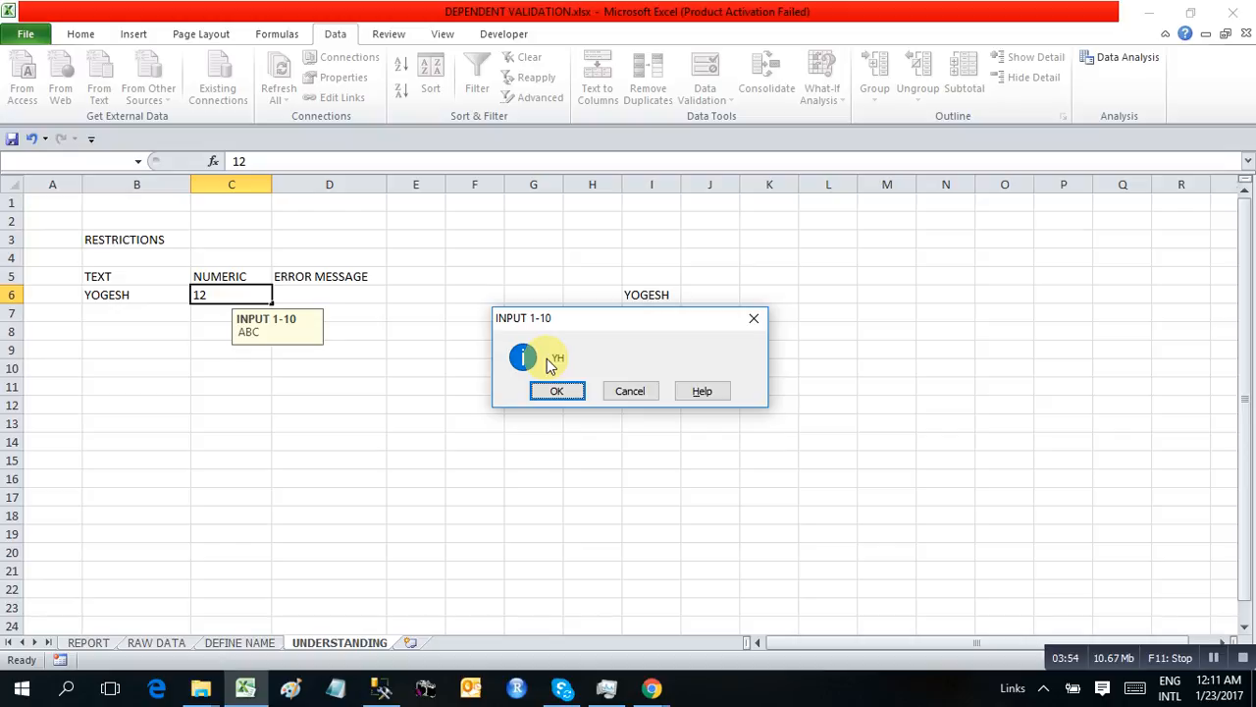
{"action": "left_click", "coordinate": [558, 391]}
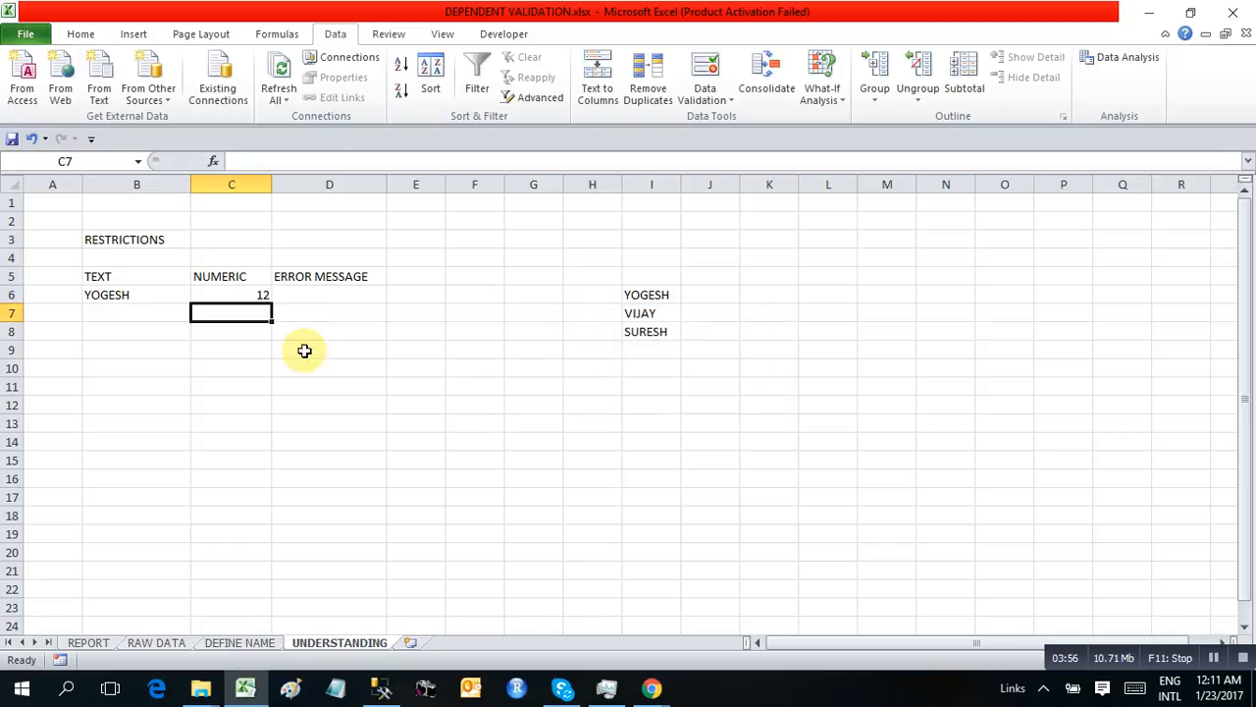
Change the error alert style of cell C6's data validation to Stop
{"action": "left_click", "coordinate": [249, 296]}
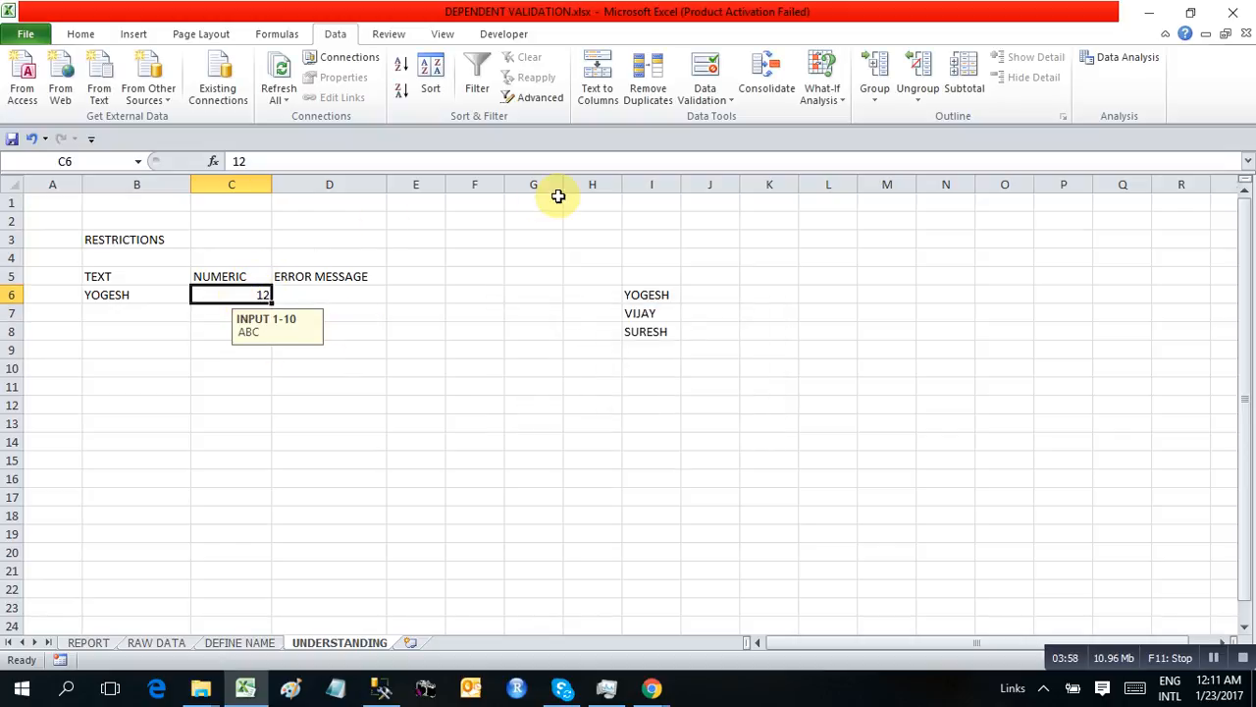
{"action": "left_click", "coordinate": [703, 99]}
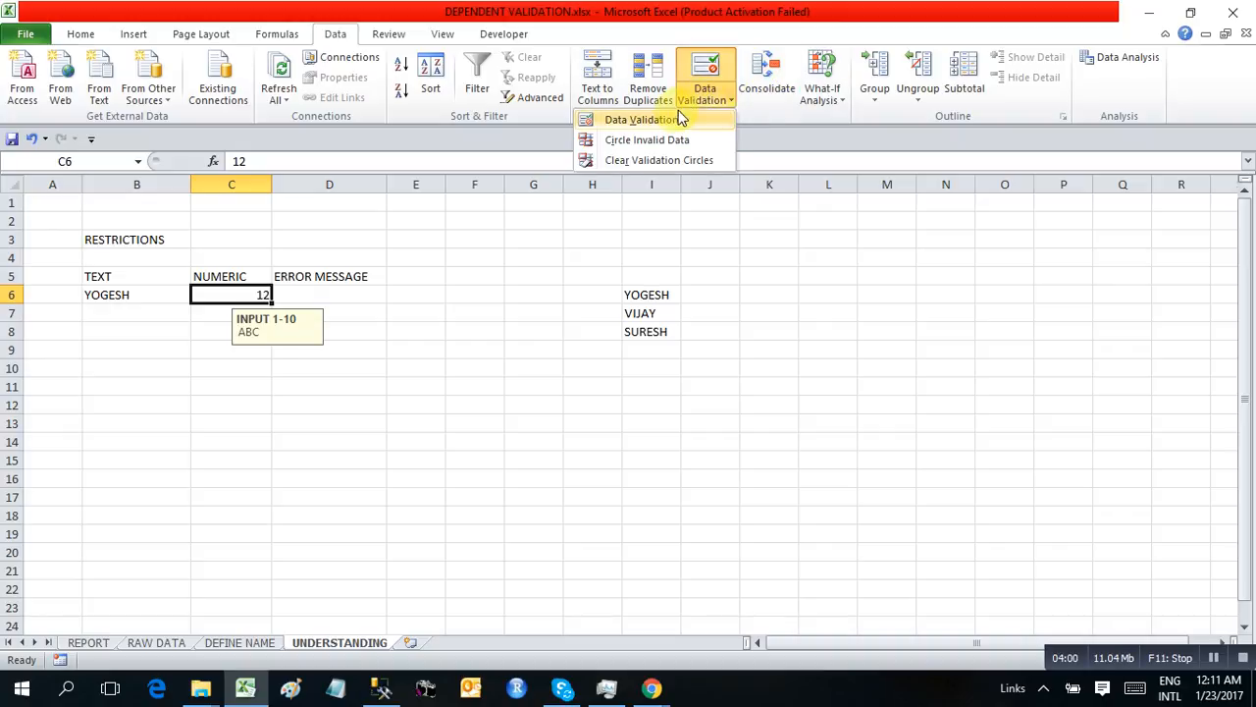
{"action": "left_click", "coordinate": [638, 120]}
{"action": "left_click", "coordinate": [862, 282]}
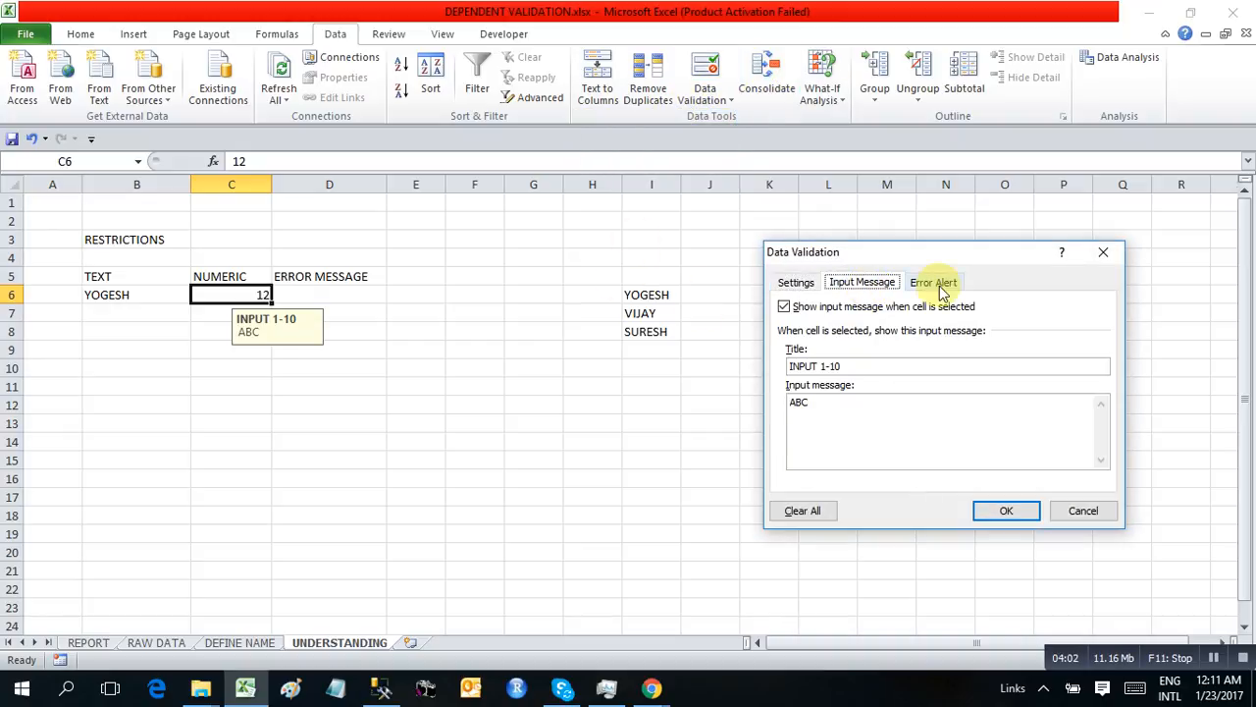
{"action": "left_click", "coordinate": [934, 283]}
{"action": "left_click", "coordinate": [867, 366]}
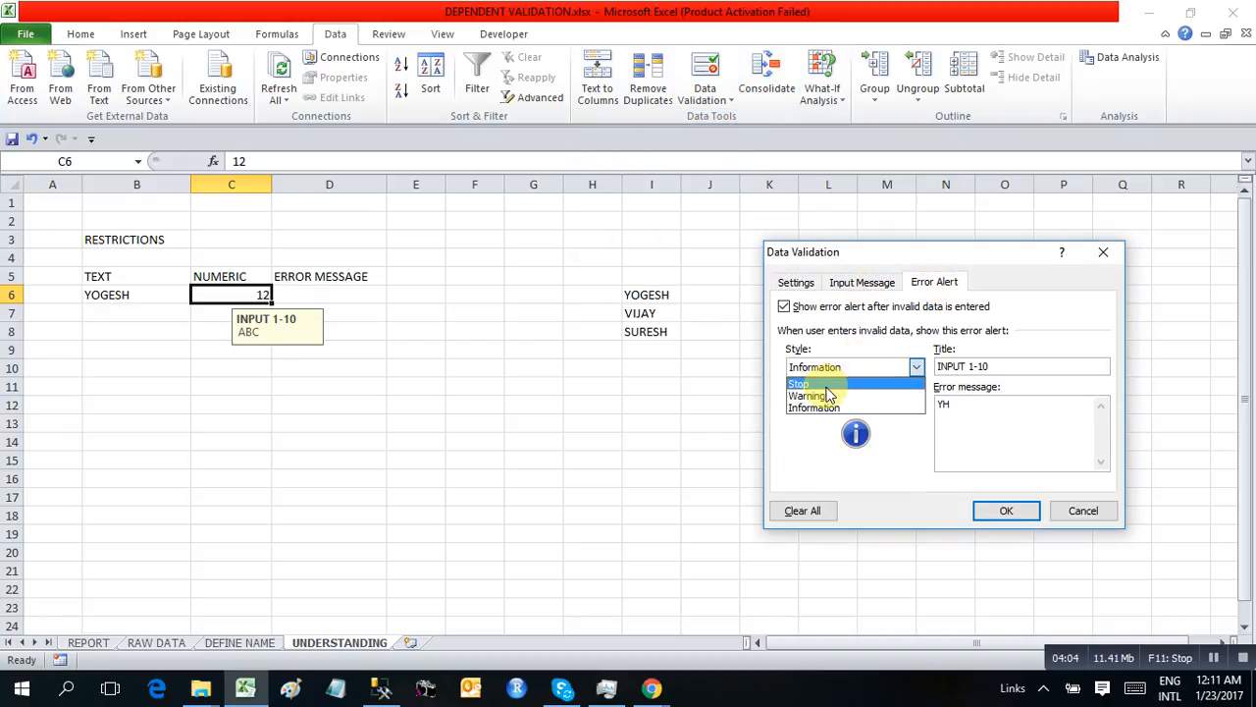
{"action": "left_click", "coordinate": [825, 389]}
{"action": "left_click", "coordinate": [1022, 510]}
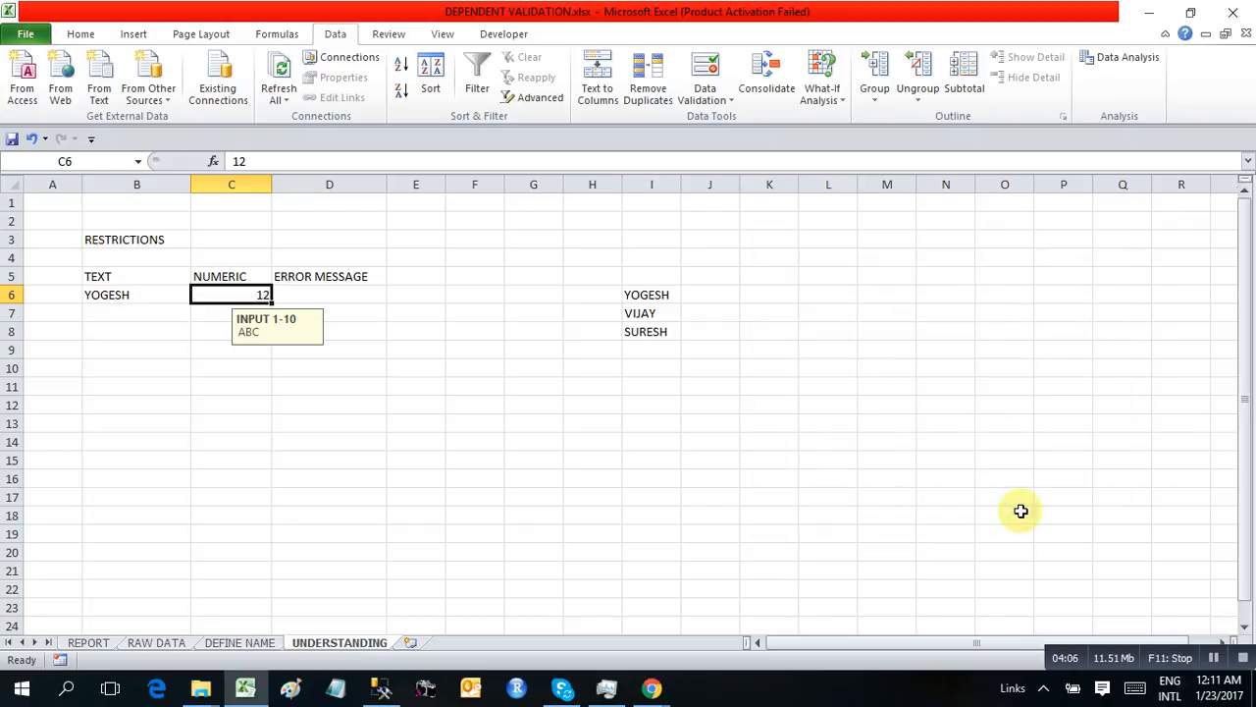
Test the Stop alert by re-entering 12 in cell C6, and cancel the entry
{"action": "key", "text": "F2"}
{"action": "key", "text": "Return"}
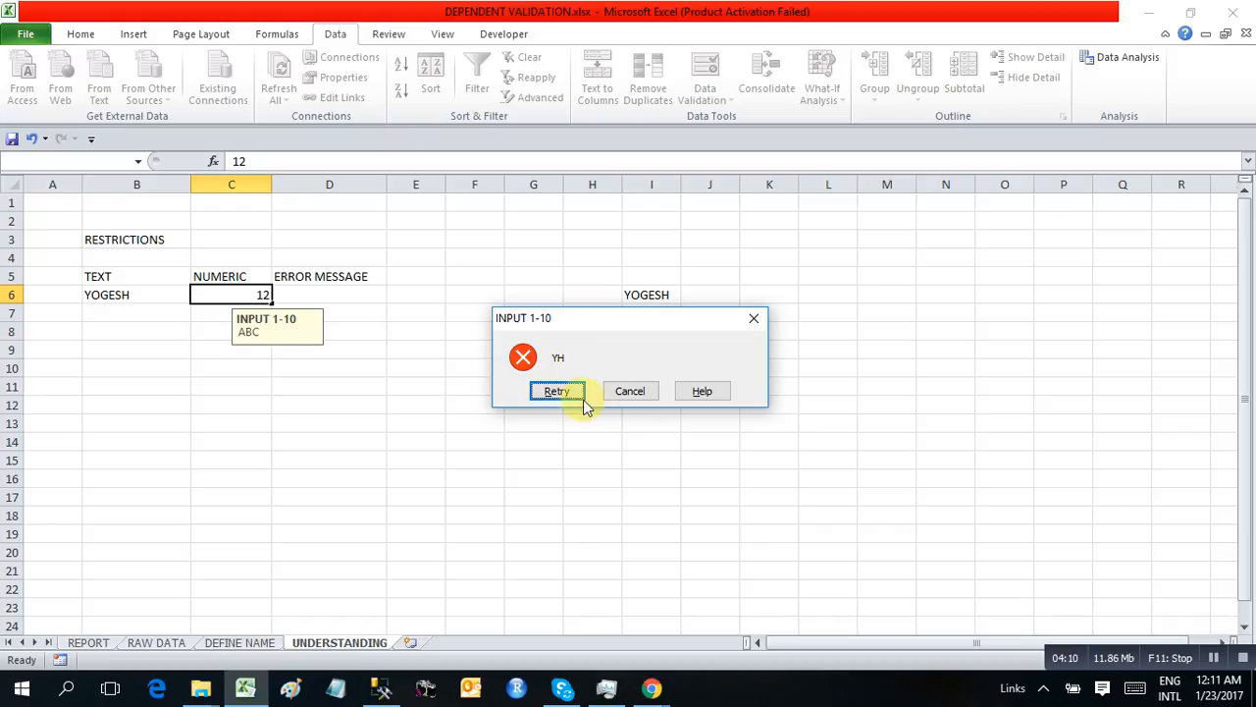
{"action": "left_click", "coordinate": [633, 393]}
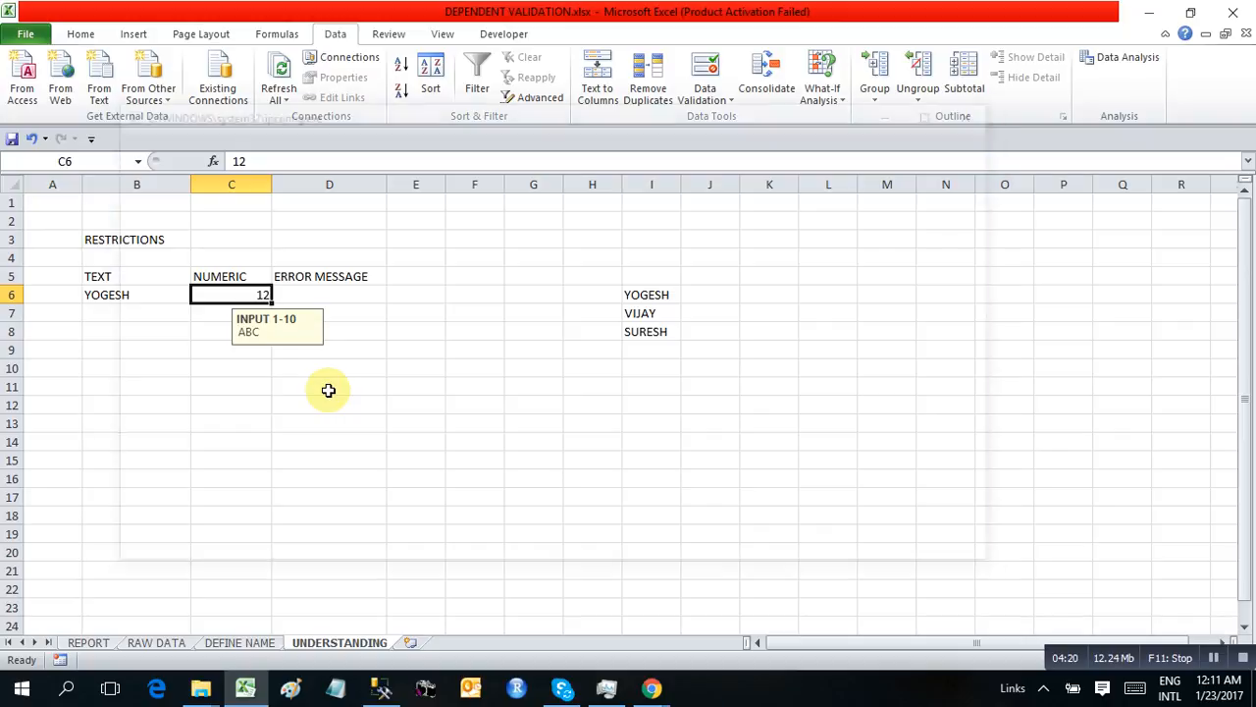
Review the drop-down options in cell B6 and the input message of cell C6
{"action": "left_click", "coordinate": [135, 294]}
{"action": "left_click", "coordinate": [198, 295]}
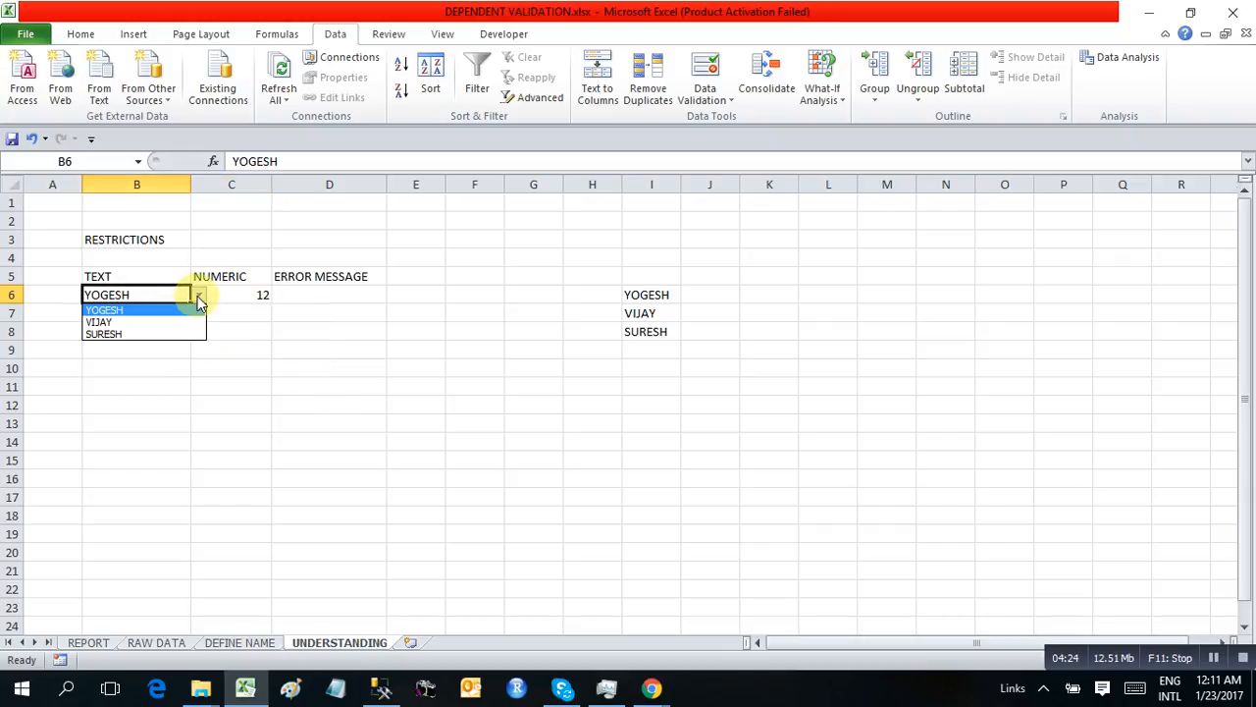
{"action": "left_click", "coordinate": [281, 302]}
{"action": "left_click", "coordinate": [246, 300]}
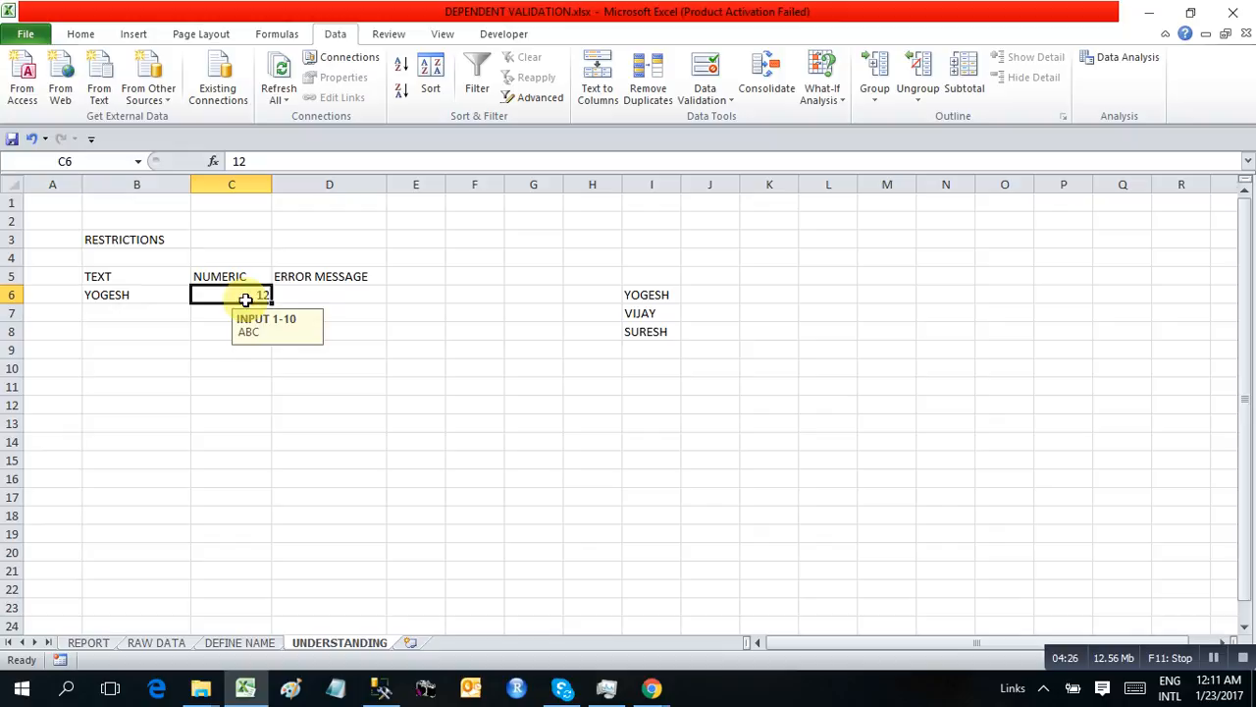
{"action": "left_click", "coordinate": [304, 294]}
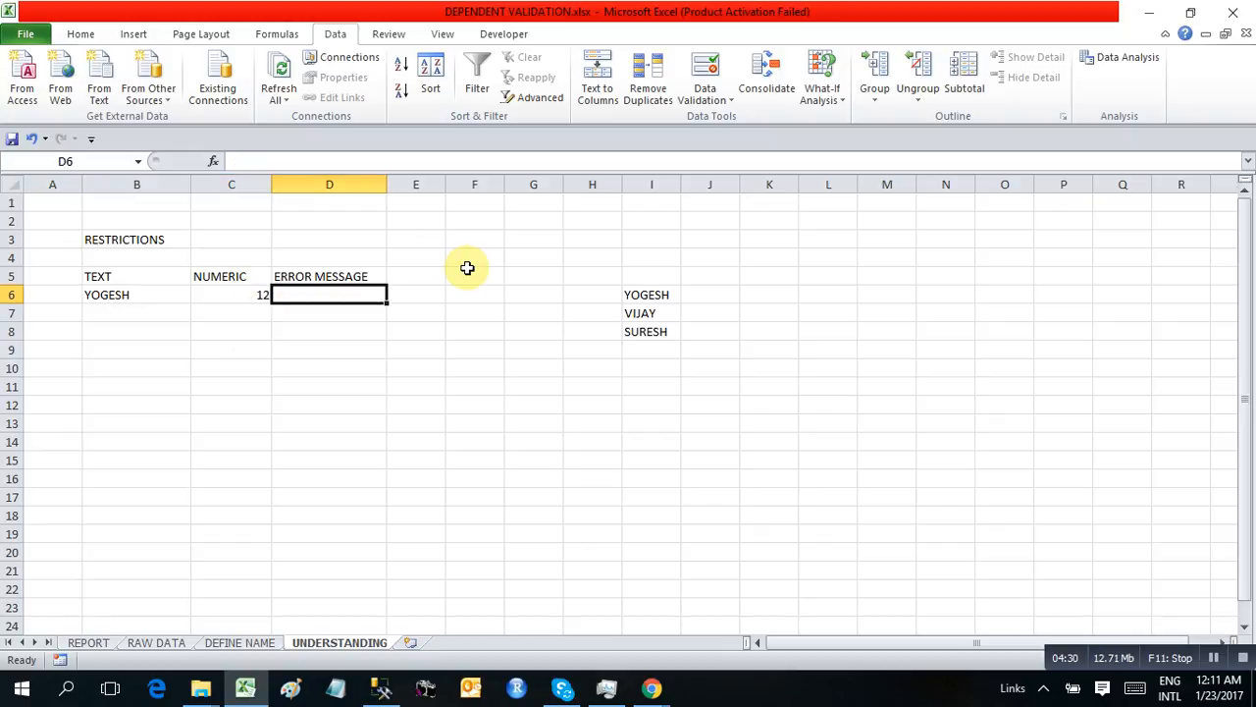
Open the DEFINE NAME sheet and examine how the HONDA and MARUTI brands relate to the listed models
{"action": "left_click", "coordinate": [239, 642]}
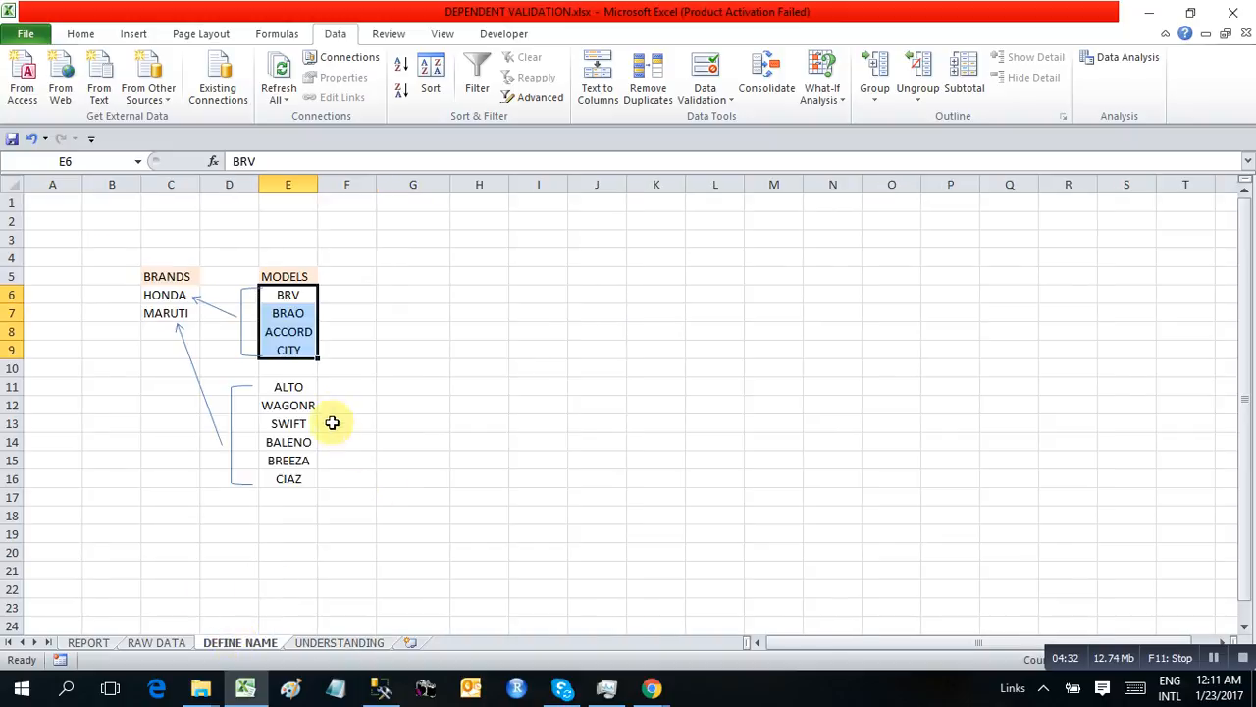
{"action": "left_click_drag", "start_coordinate": [168, 276], "coordinate": [292, 478]}
{"action": "left_click", "coordinate": [405, 399]}
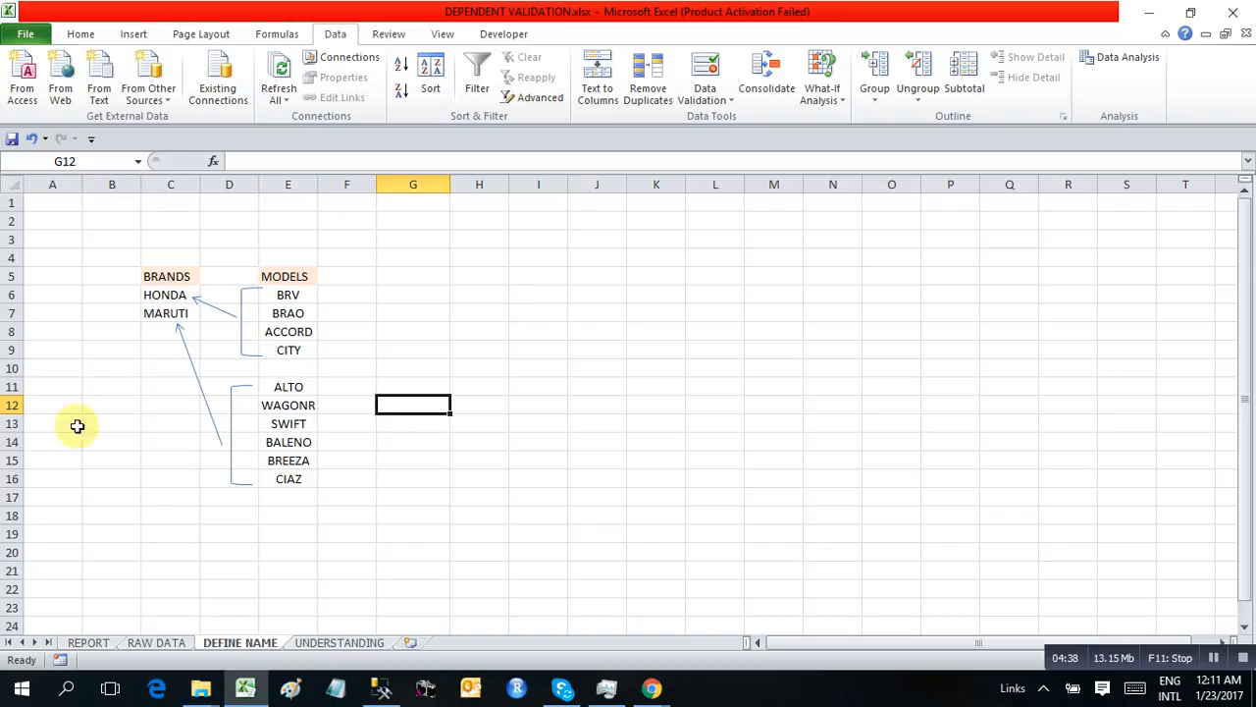
{"action": "left_click", "coordinate": [170, 298]}
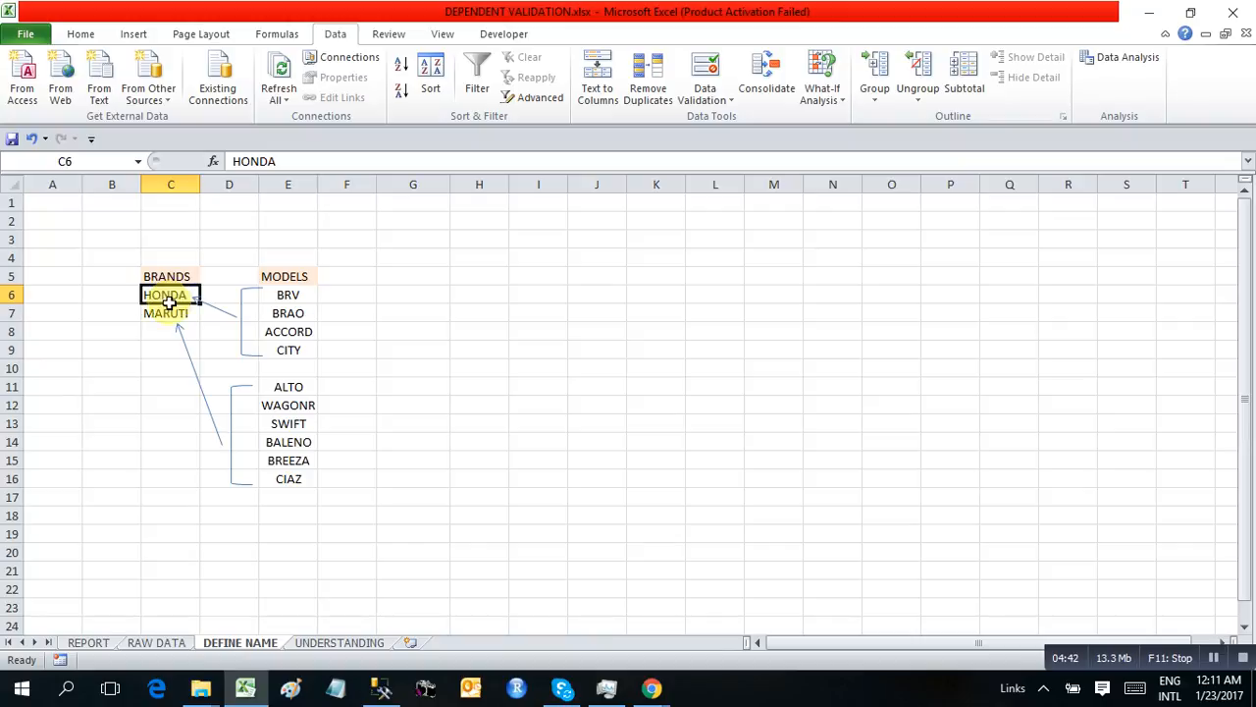
{"action": "left_click_drag", "start_coordinate": [169, 302], "coordinate": [169, 312]}
{"action": "left_click", "coordinate": [168, 297]}
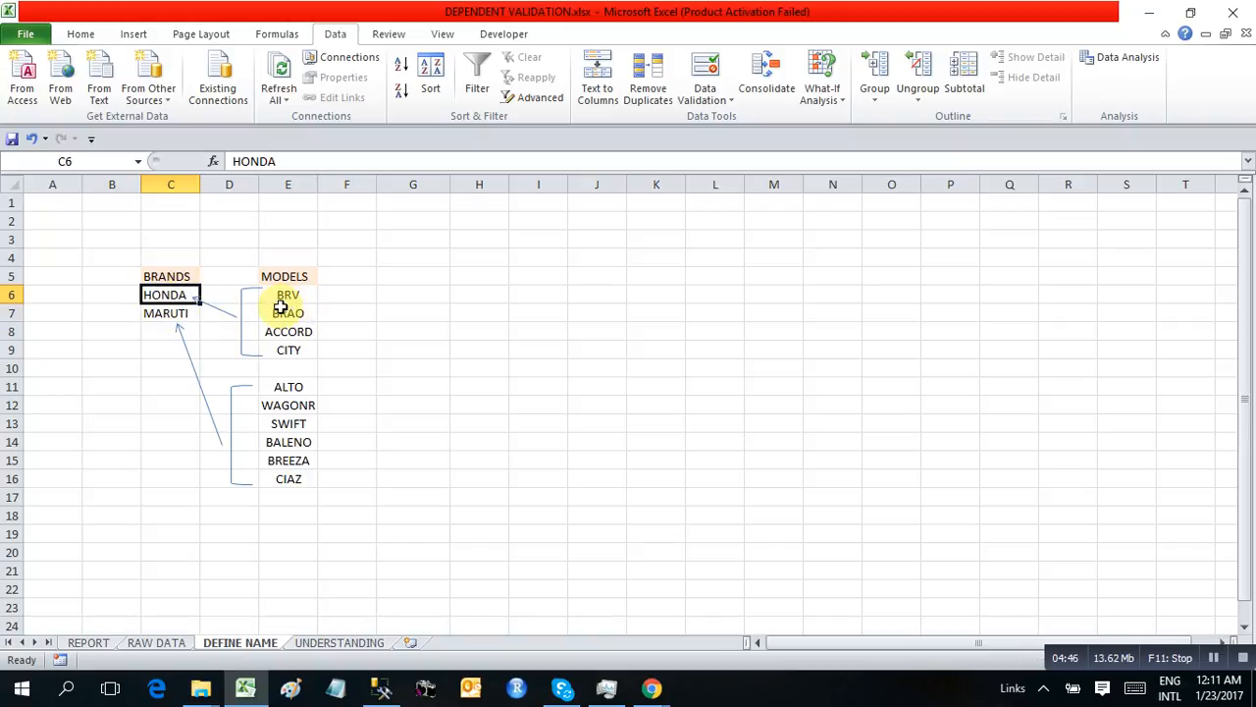
Review which model ranges, E6:E9 and E11:E16, belong to the HONDA and MARUTI entries in C6:C7
{"action": "left_click_drag", "start_coordinate": [286, 293], "coordinate": [287, 350]}
{"action": "left_click", "coordinate": [412, 404]}
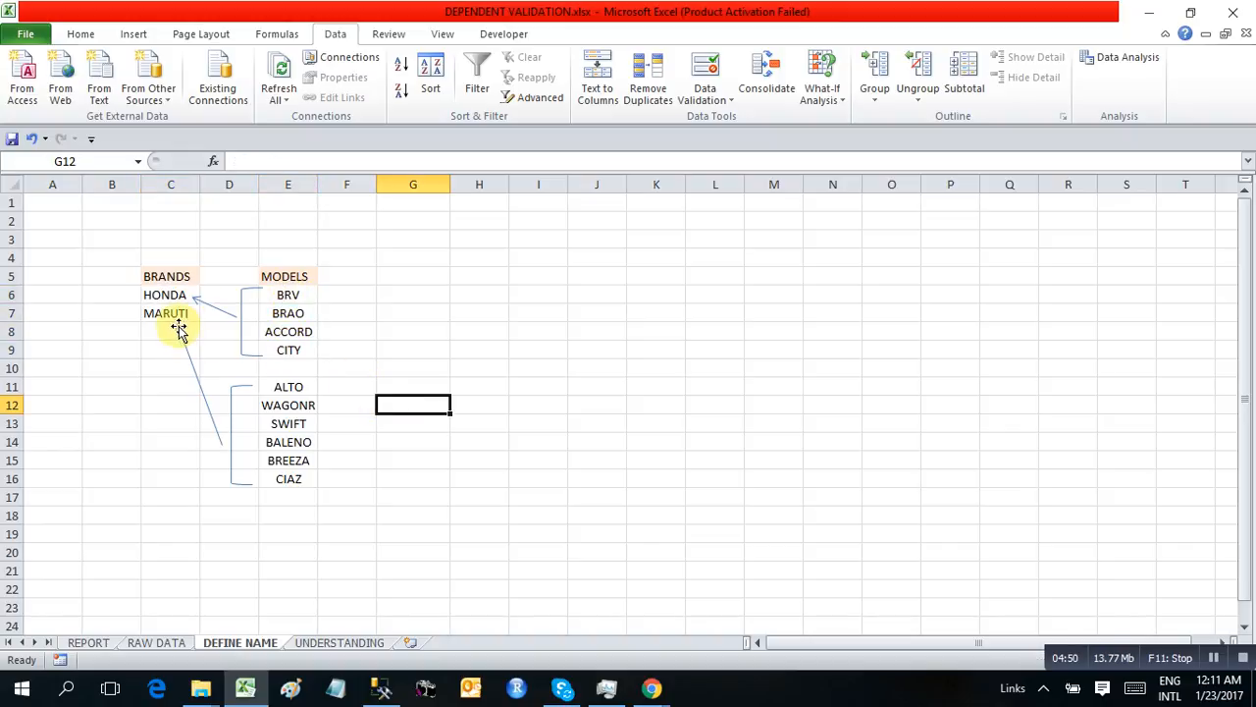
{"action": "left_click_drag", "start_coordinate": [288, 387], "coordinate": [285, 472]}
{"action": "left_click", "coordinate": [355, 458]}
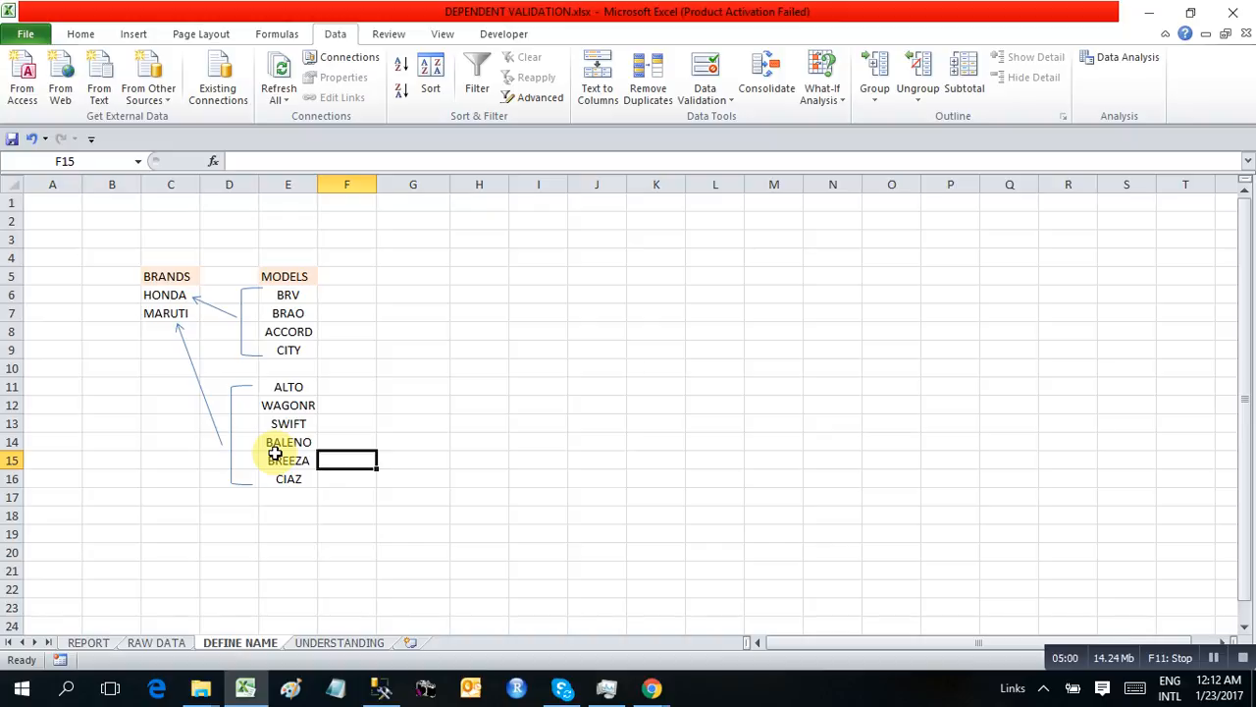
{"action": "left_click", "coordinate": [164, 295]}
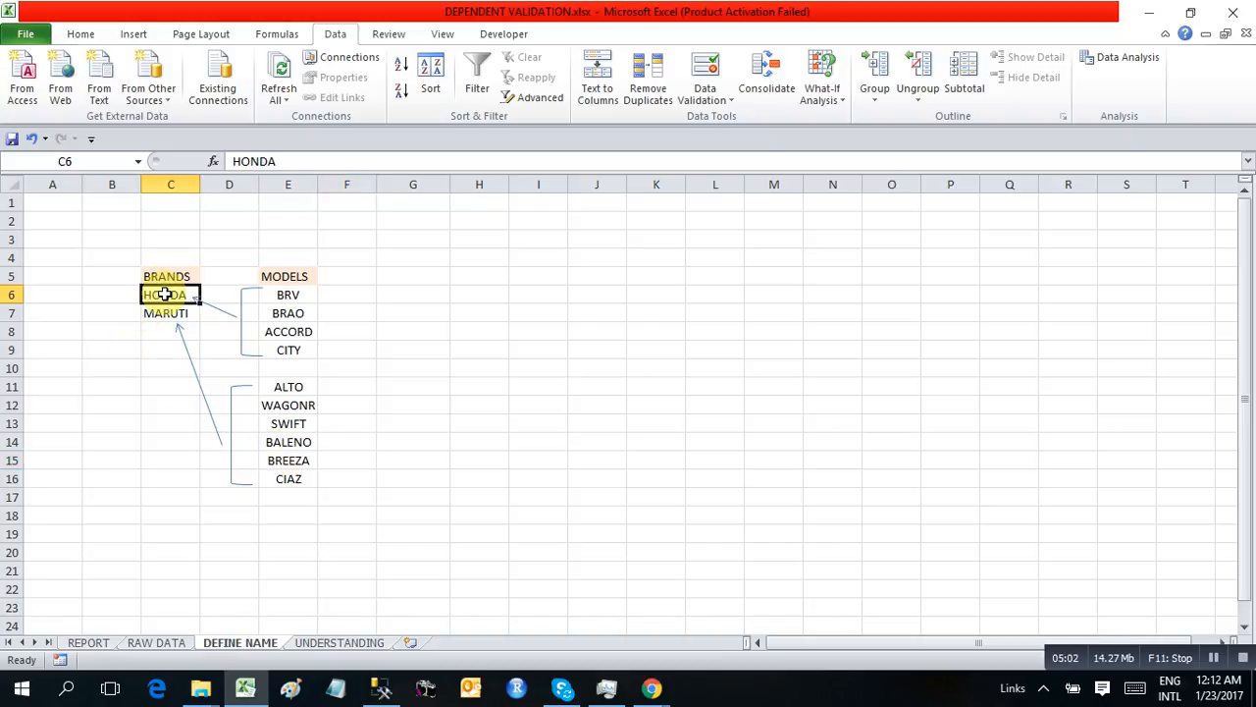
{"action": "left_click_drag", "start_coordinate": [284, 296], "coordinate": [284, 351]}
{"action": "left_click", "coordinate": [150, 312]}
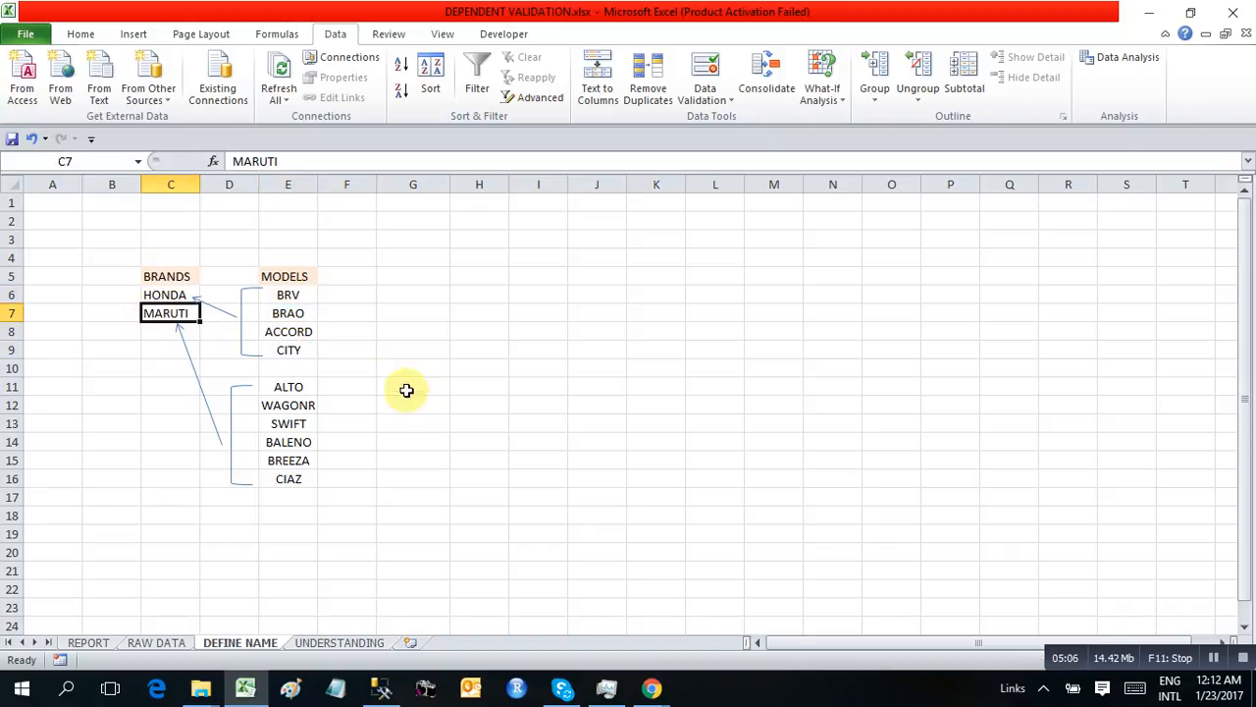
{"action": "left_click_drag", "start_coordinate": [292, 389], "coordinate": [287, 479]}
{"action": "left_click", "coordinate": [417, 398]}
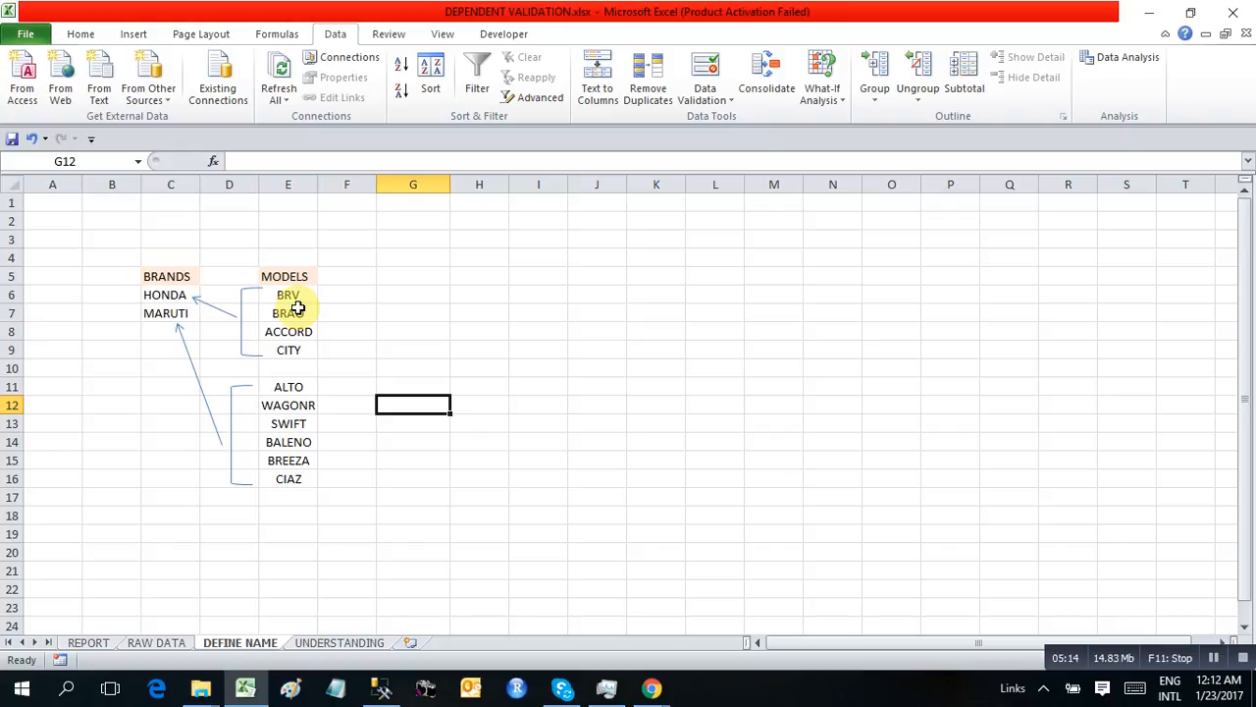
{"action": "left_click", "coordinate": [152, 298]}
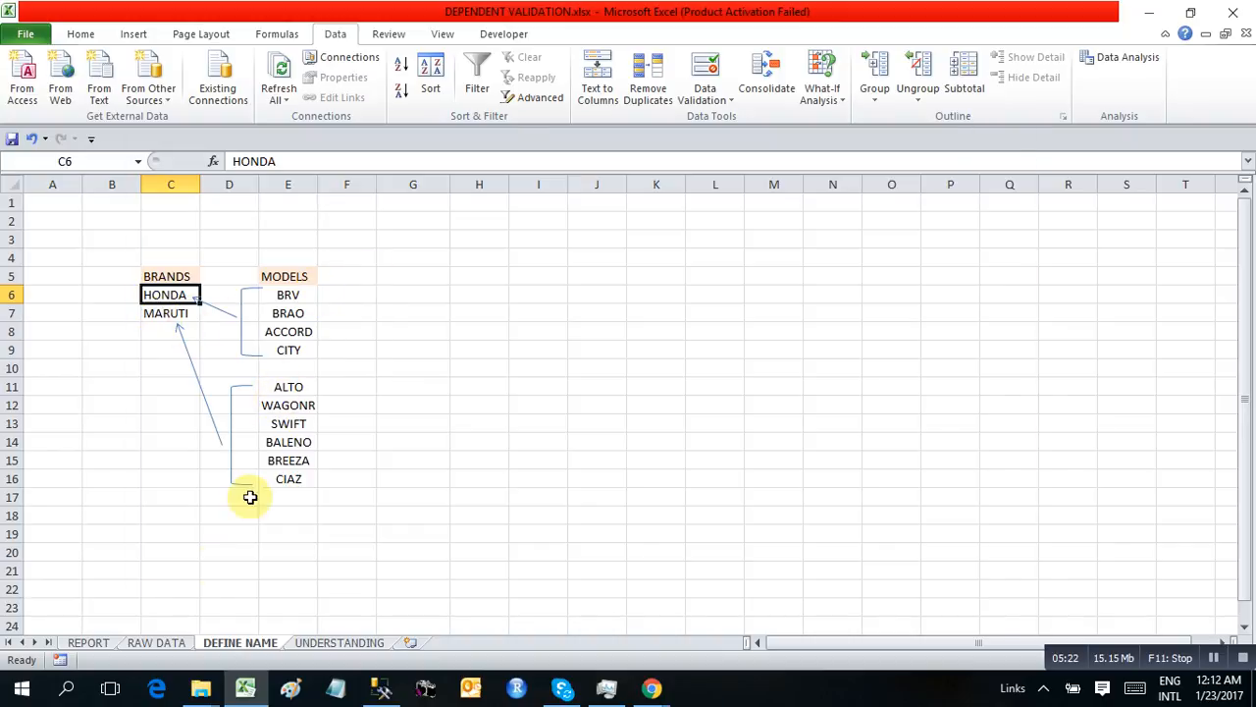
Clear all LOOKUP KEY values in A2:A11 of the RAW DATA sheet
{"action": "left_click", "coordinate": [155, 642]}
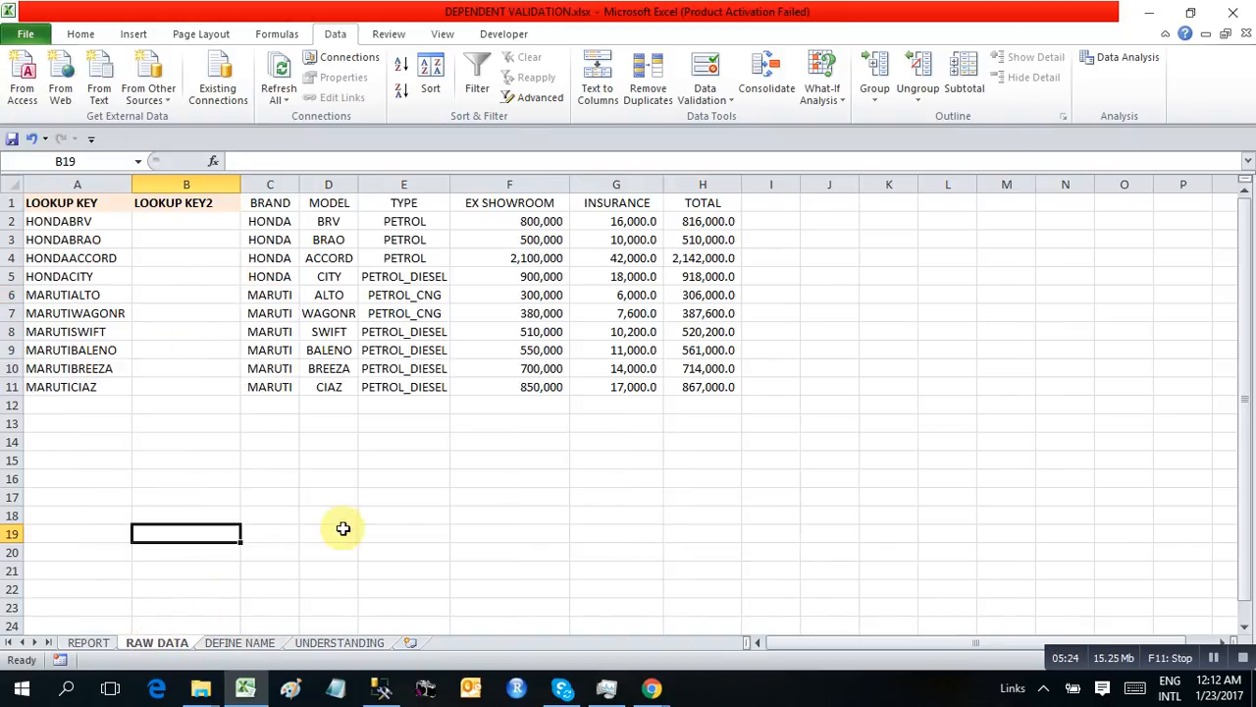
{"action": "left_click_drag", "start_coordinate": [61, 221], "coordinate": [59, 366]}
{"action": "key", "text": "Delete"}
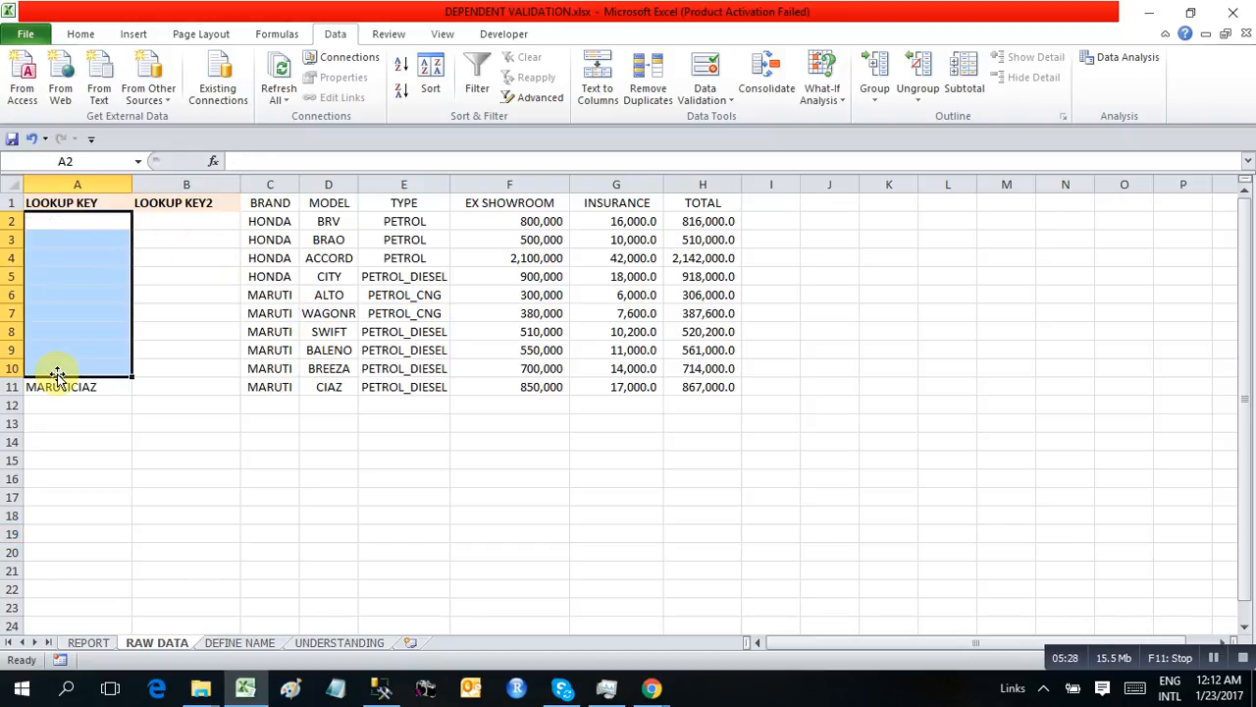
{"action": "key", "text": "ctrl+Down"}
{"action": "key", "text": "Delete"}
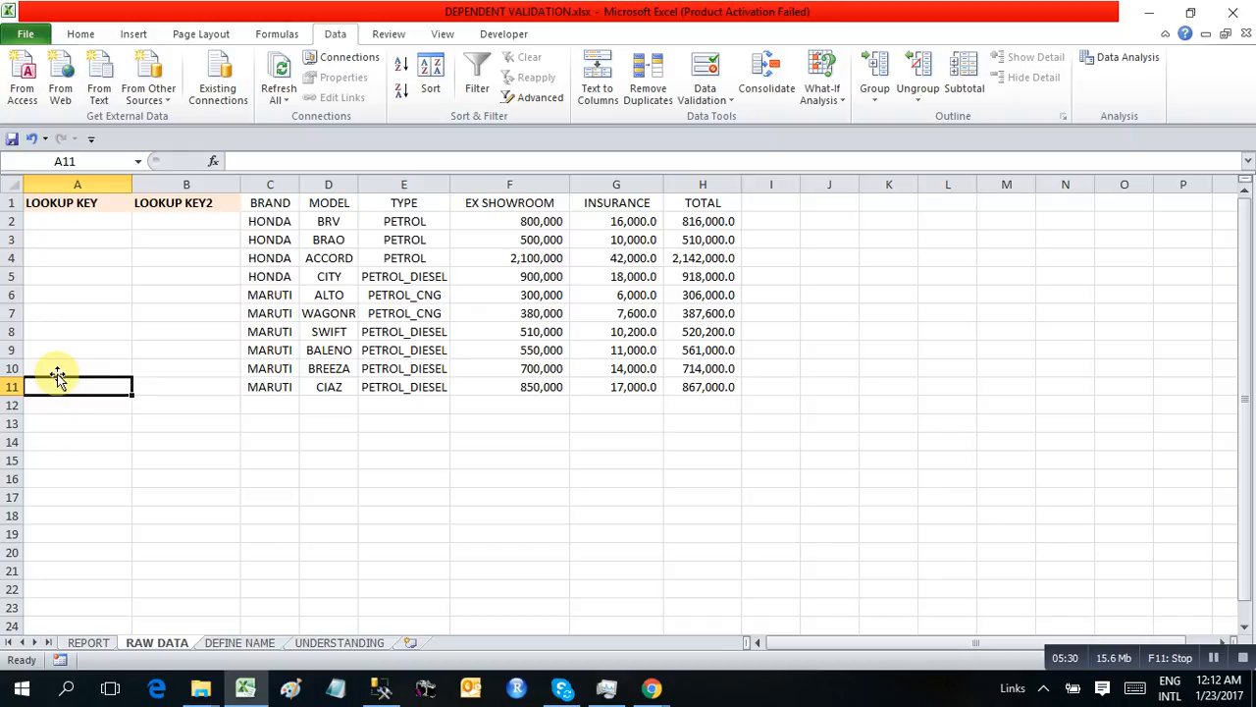
Clear the BRAND and MODEL entries in B7:C7 of the REPORT sheet
{"action": "left_click", "coordinate": [91, 642]}
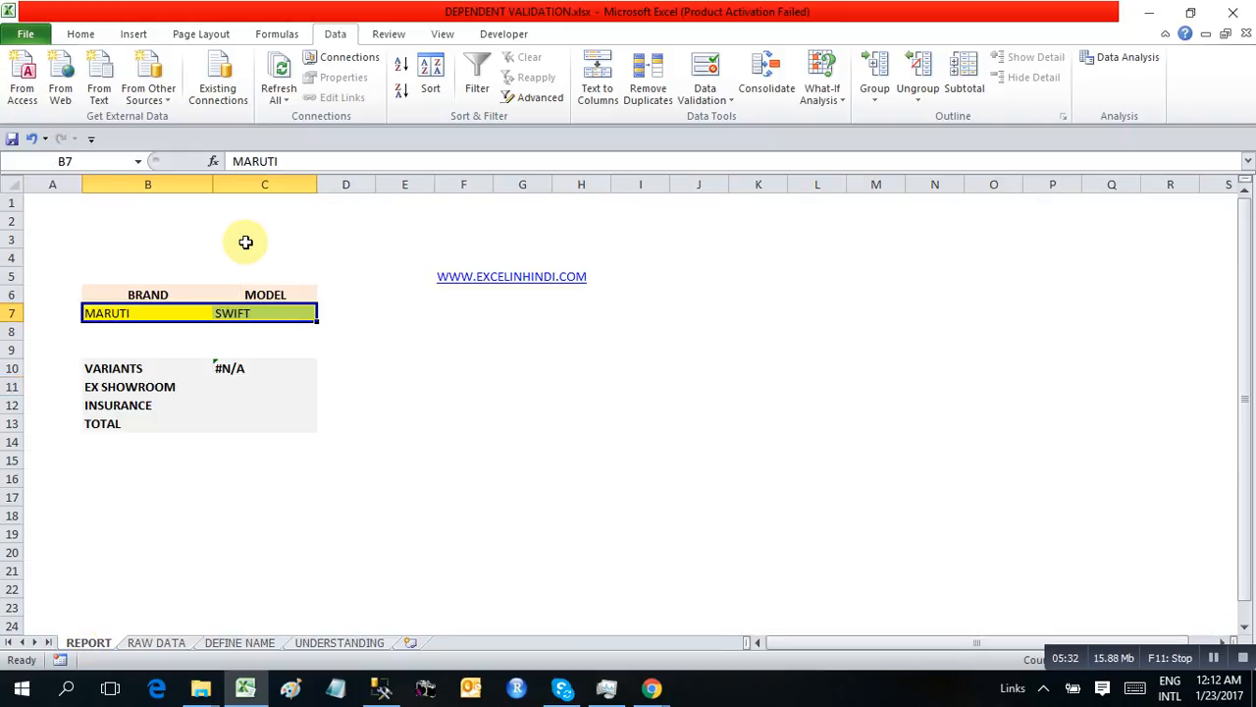
{"action": "left_click", "coordinate": [157, 324]}
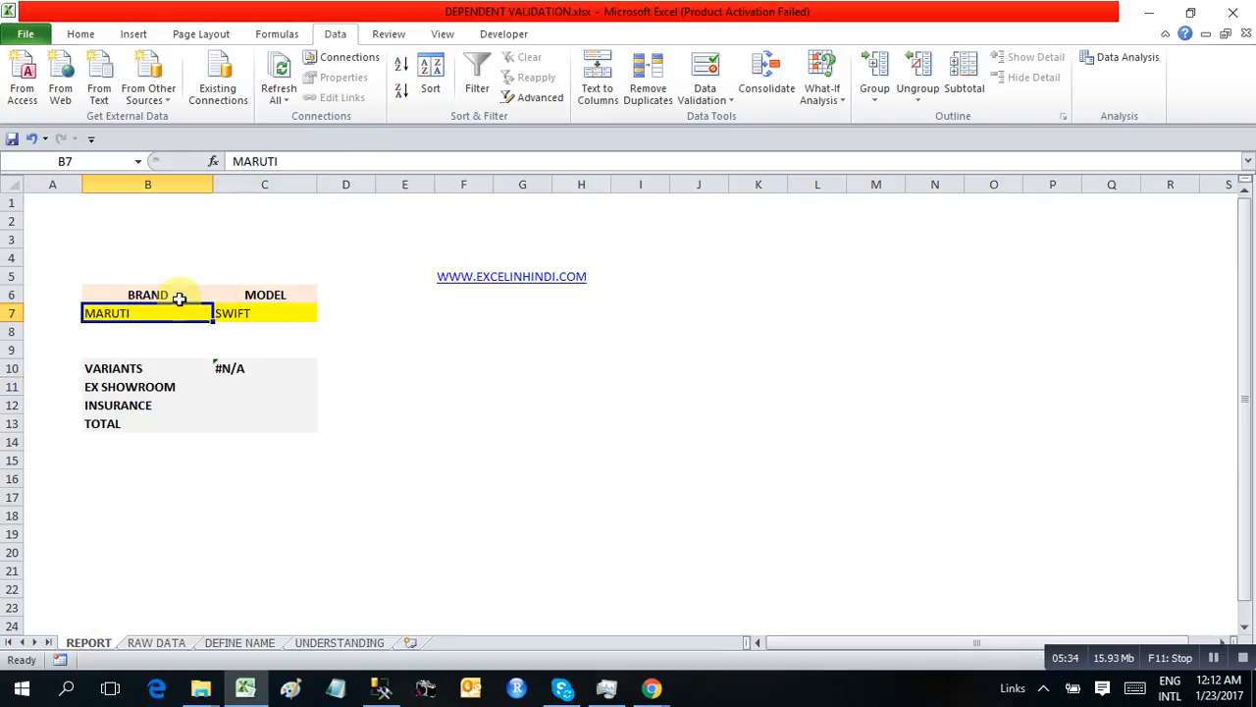
{"action": "left_click_drag", "start_coordinate": [180, 298], "coordinate": [337, 303]}
{"action": "key", "text": "Delete"}
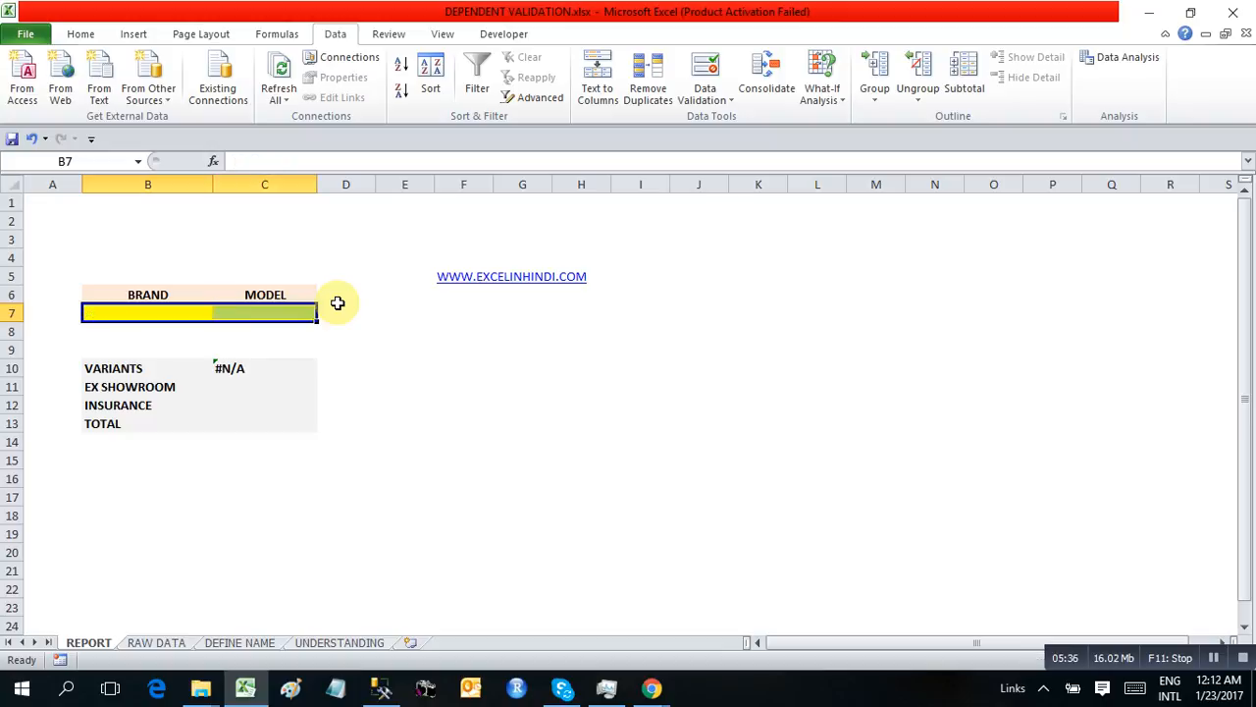
{"action": "key", "text": "shift+Left"}
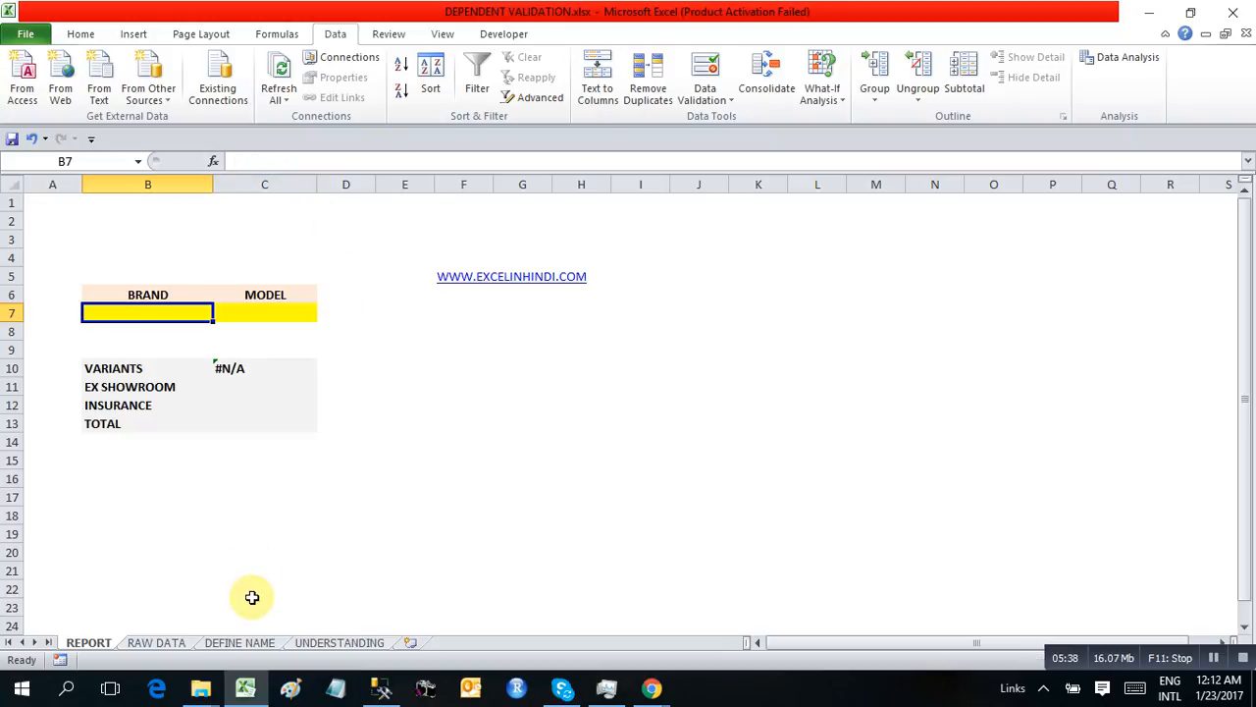
Define the workbook-scope name BRANDS for cells C6:C7 on the DEFINE NAME sheet
{"action": "left_click", "coordinate": [239, 641]}
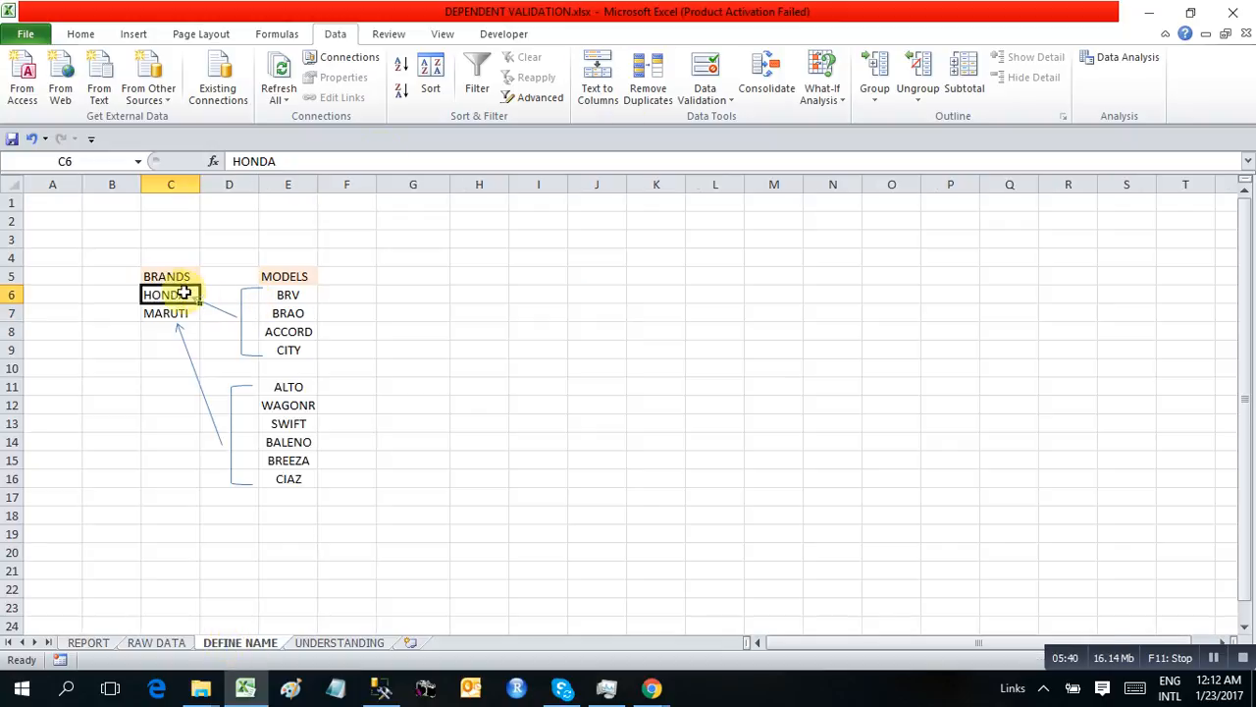
{"action": "left_click_drag", "start_coordinate": [168, 294], "coordinate": [171, 312]}
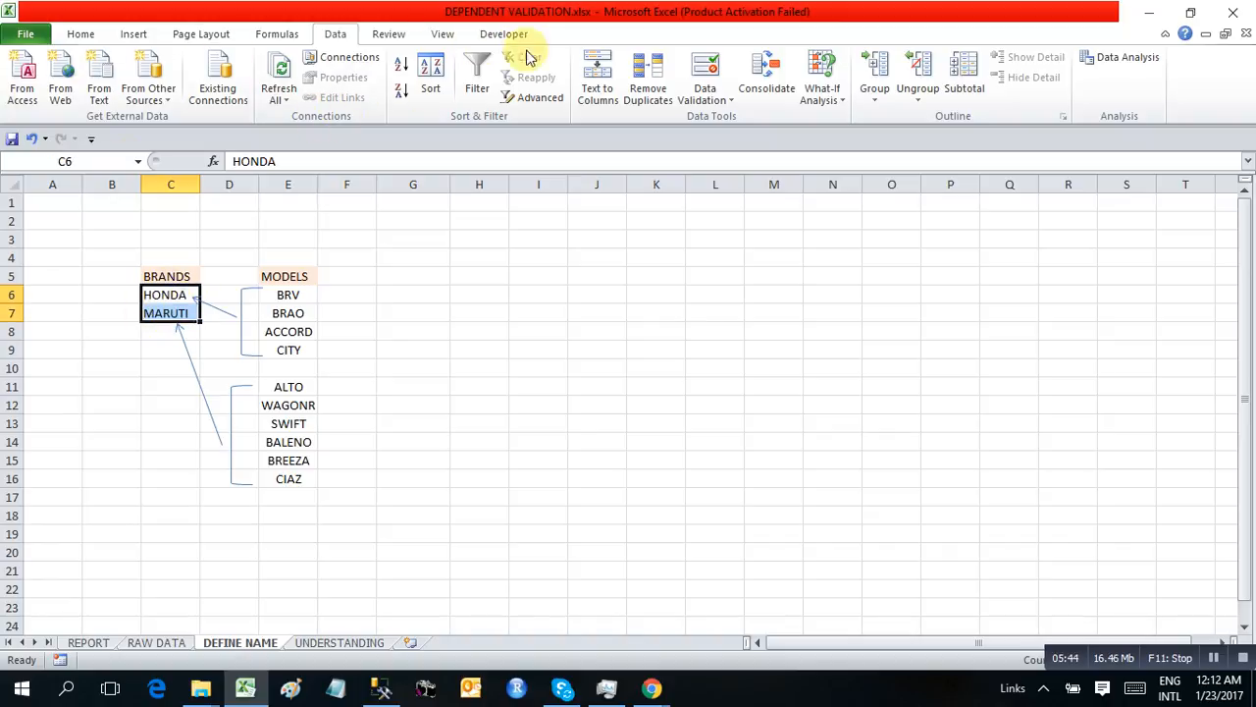
{"action": "left_click", "coordinate": [278, 35]}
{"action": "left_click", "coordinate": [542, 57]}
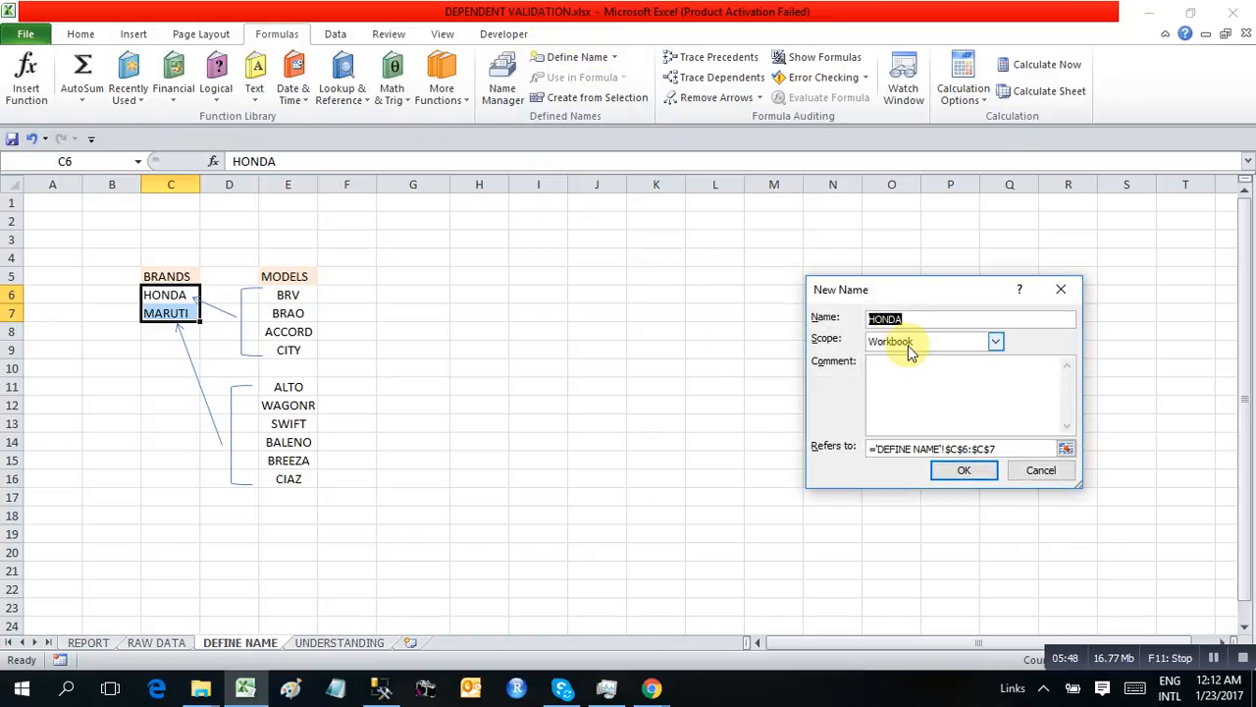
{"action": "type", "text": "BRANDS"}
{"action": "left_click_drag", "start_coordinate": [1001, 447], "coordinate": [807, 425]}
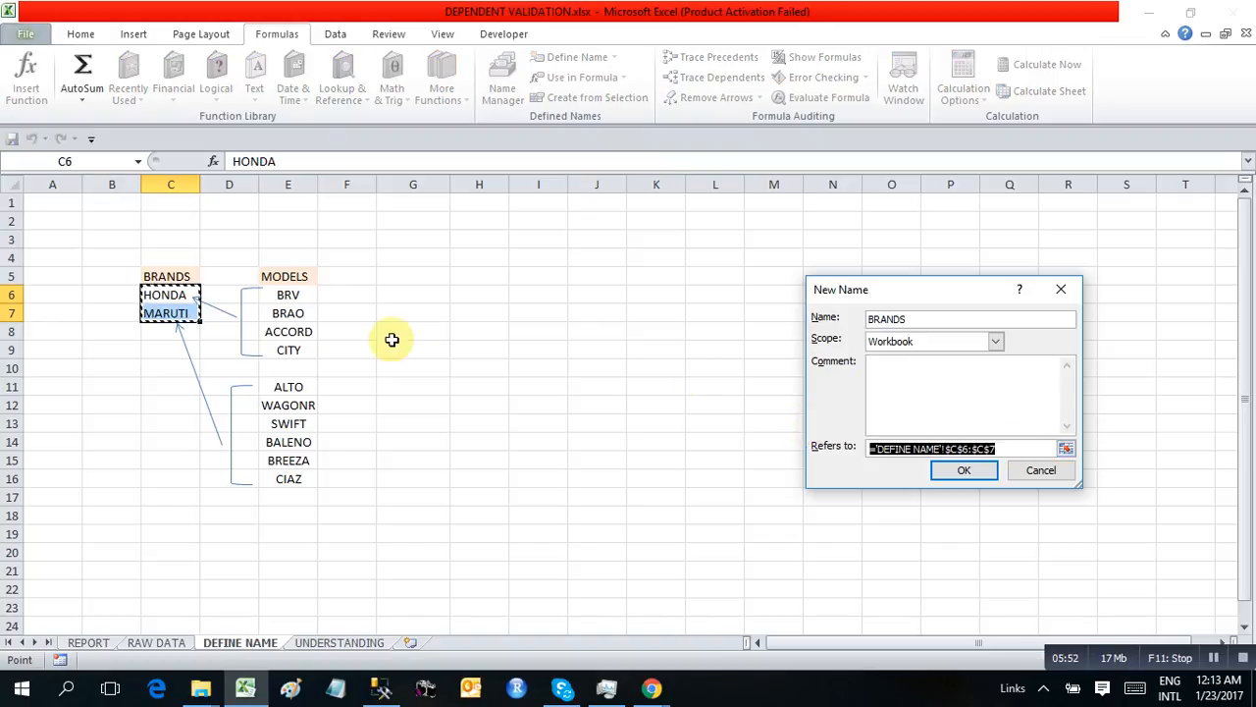
{"action": "left_click", "coordinate": [963, 471]}
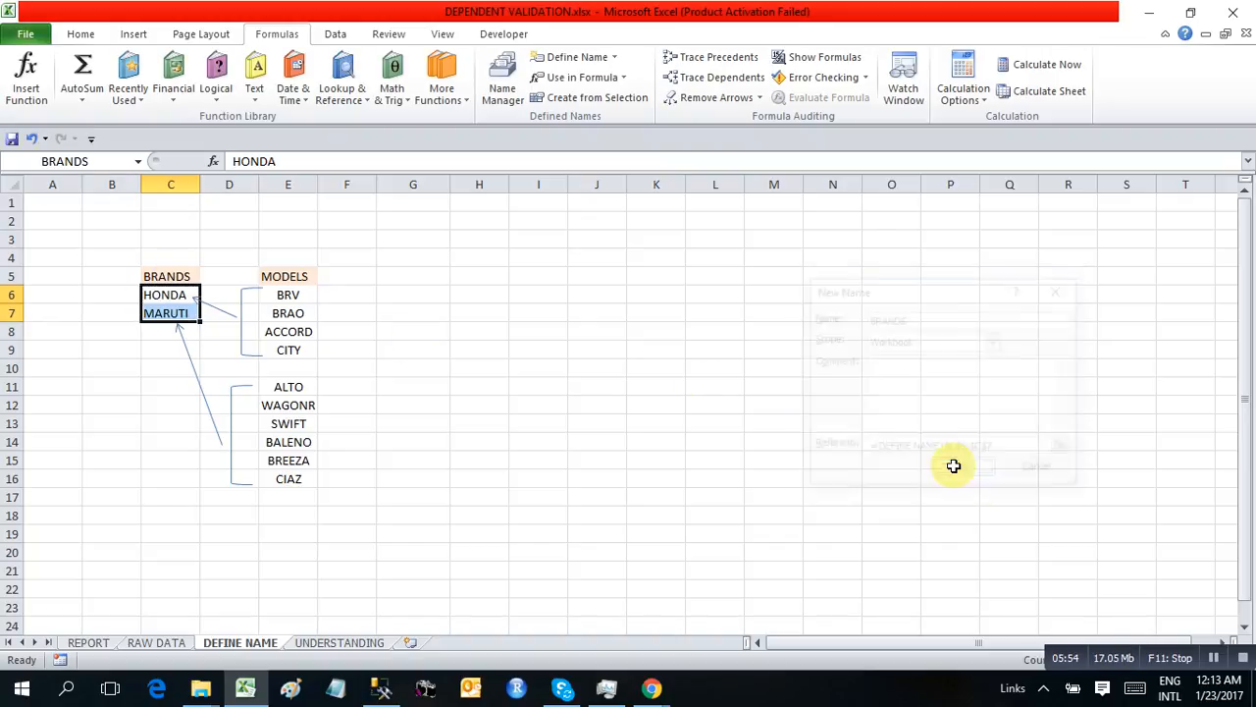
Name the range E6:E9, holding the models BRV through CITY, as HONDA
{"action": "left_click", "coordinate": [292, 297]}
{"action": "left_click_drag", "start_coordinate": [292, 297], "coordinate": [277, 353]}
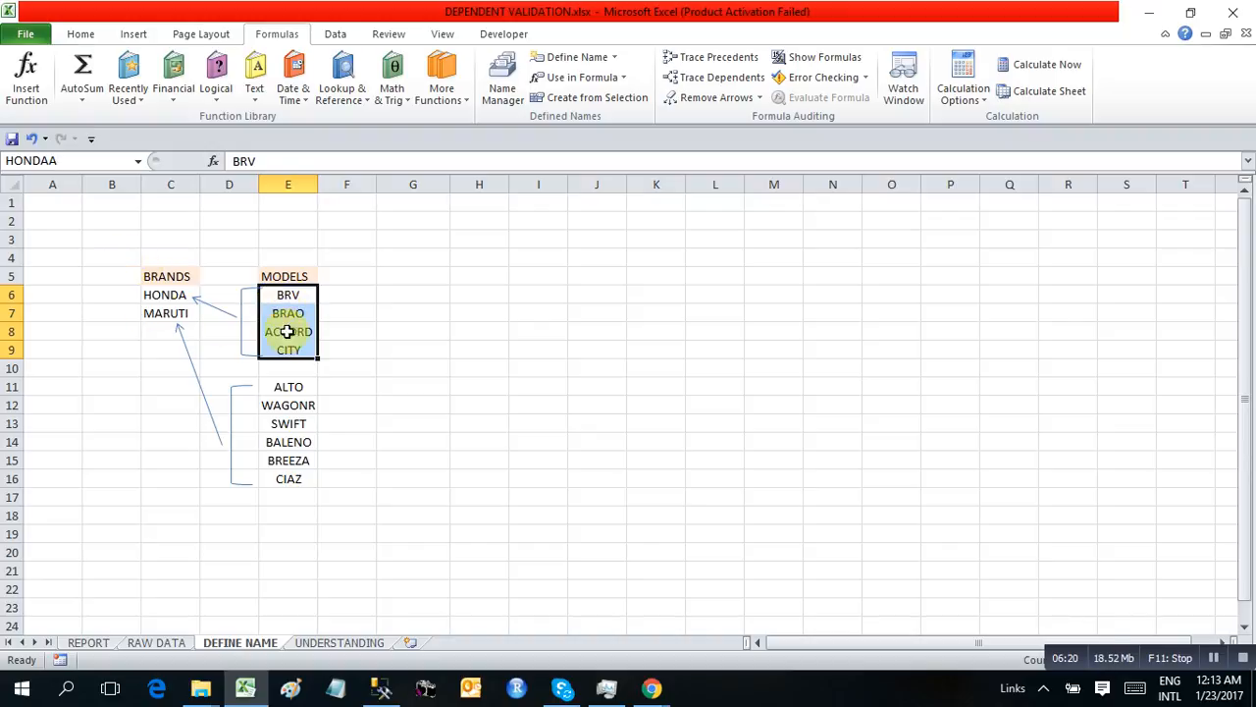
{"action": "key", "text": "Escape"}
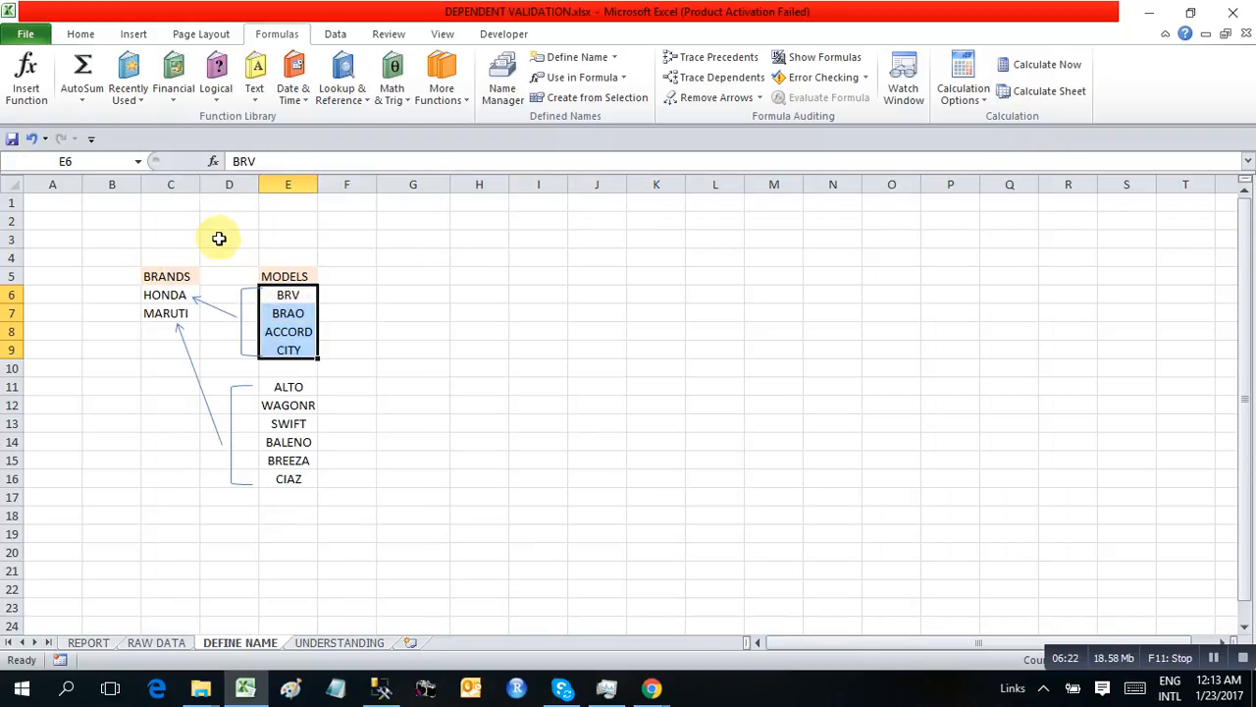
{"action": "left_click", "coordinate": [88, 162]}
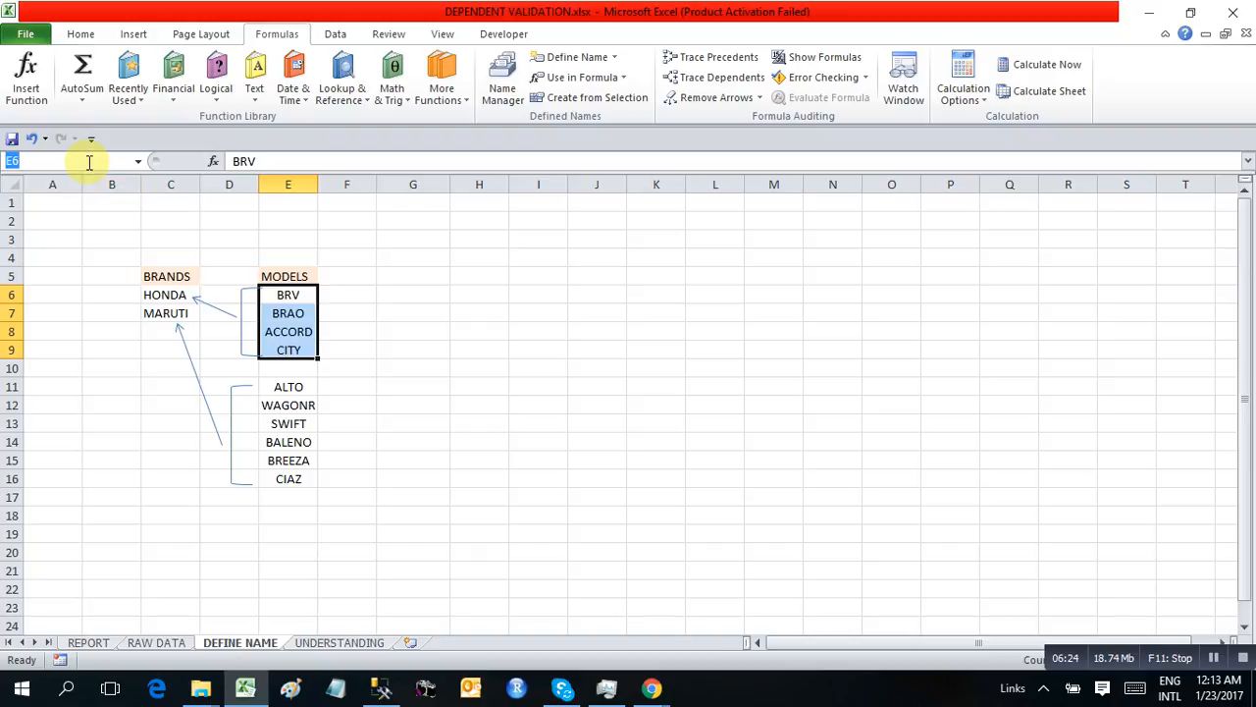
{"action": "key", "text": "Return"}
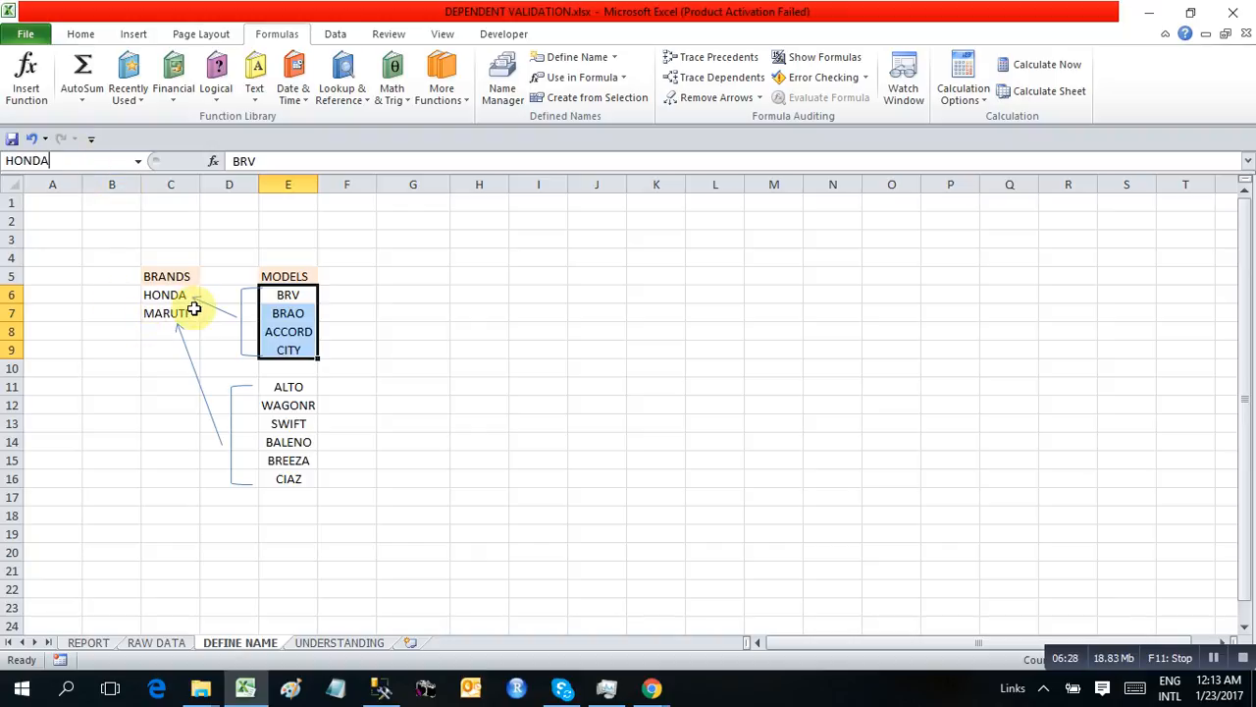
Name the range E11:E16, holding the models ALTO through CIAZ, as MARUTI
{"action": "left_click_drag", "start_coordinate": [275, 386], "coordinate": [274, 481]}
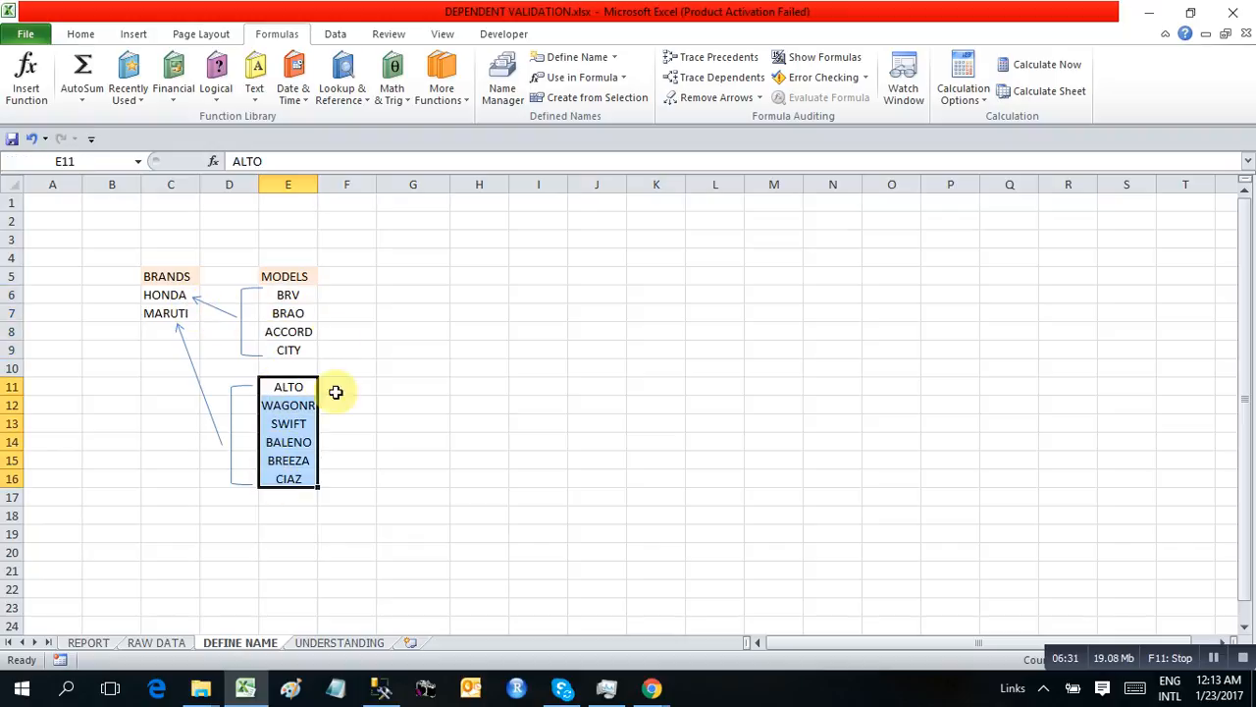
{"action": "left_click", "coordinate": [99, 161]}
{"action": "type", "text": "MARU"}
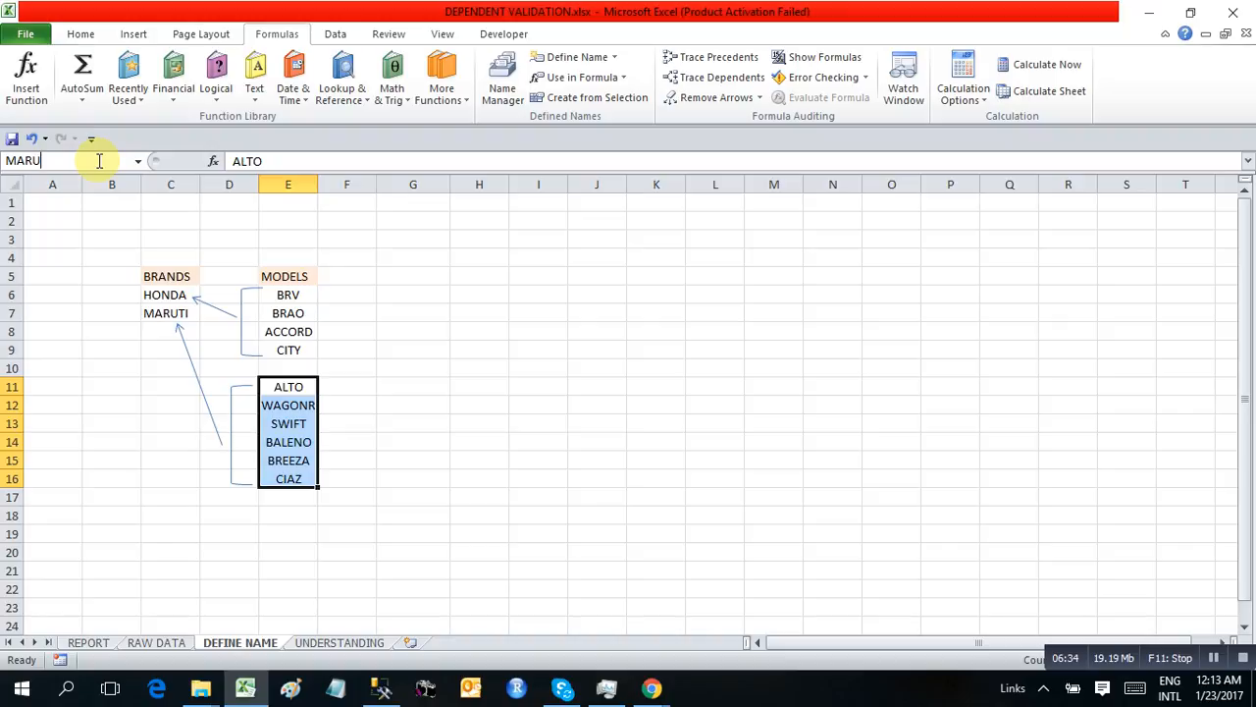
{"action": "type", "text": "TI"}
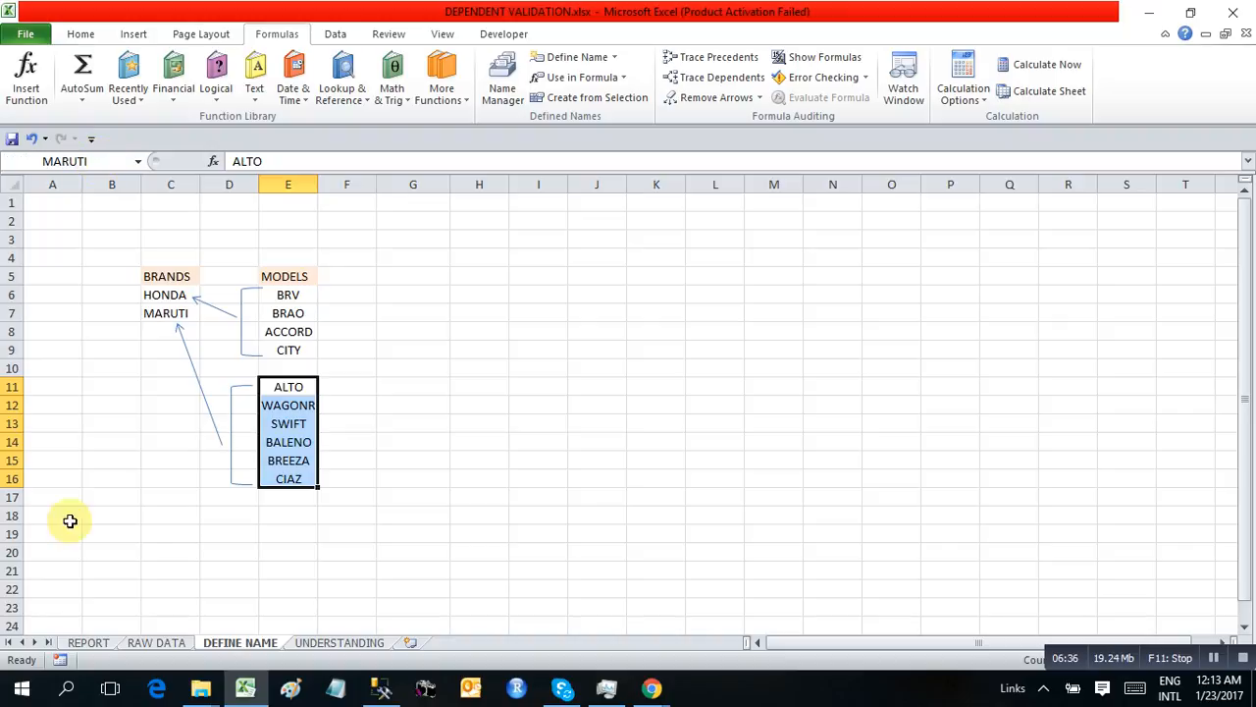
Set the data validation of the BRAND cell B7 on the REPORT sheet to allow a List
{"action": "left_click", "coordinate": [152, 648]}
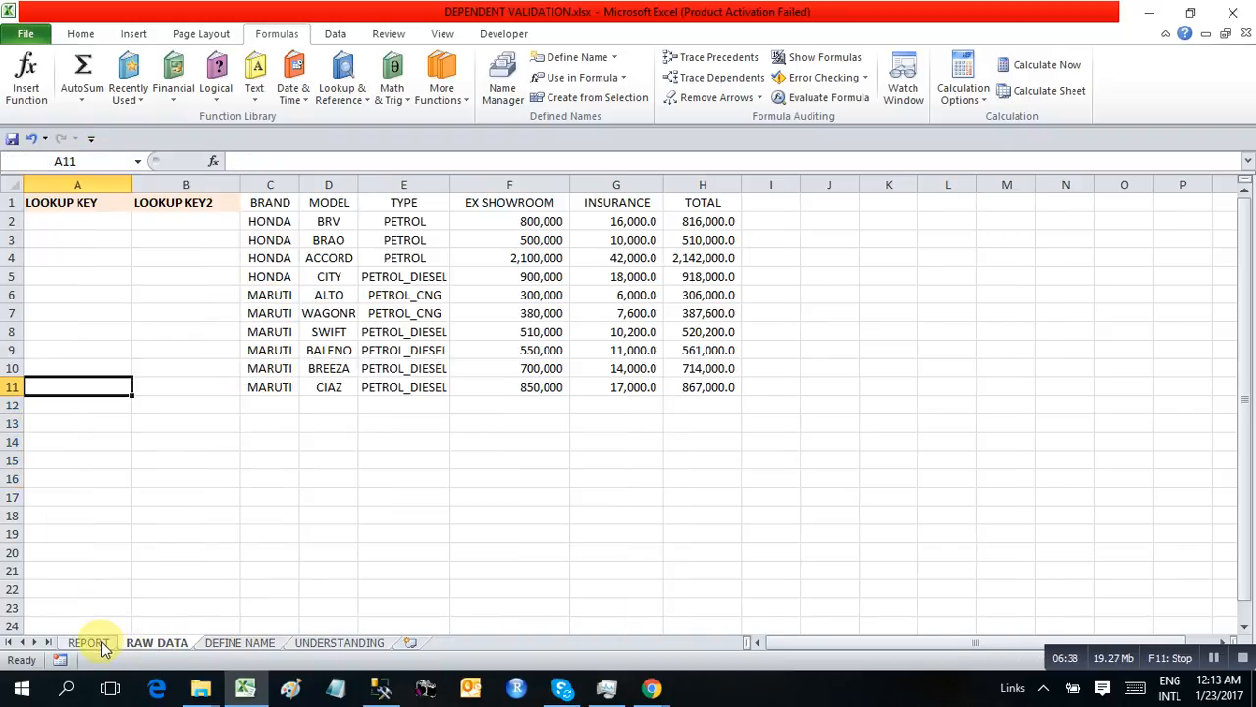
{"action": "left_click", "coordinate": [93, 643]}
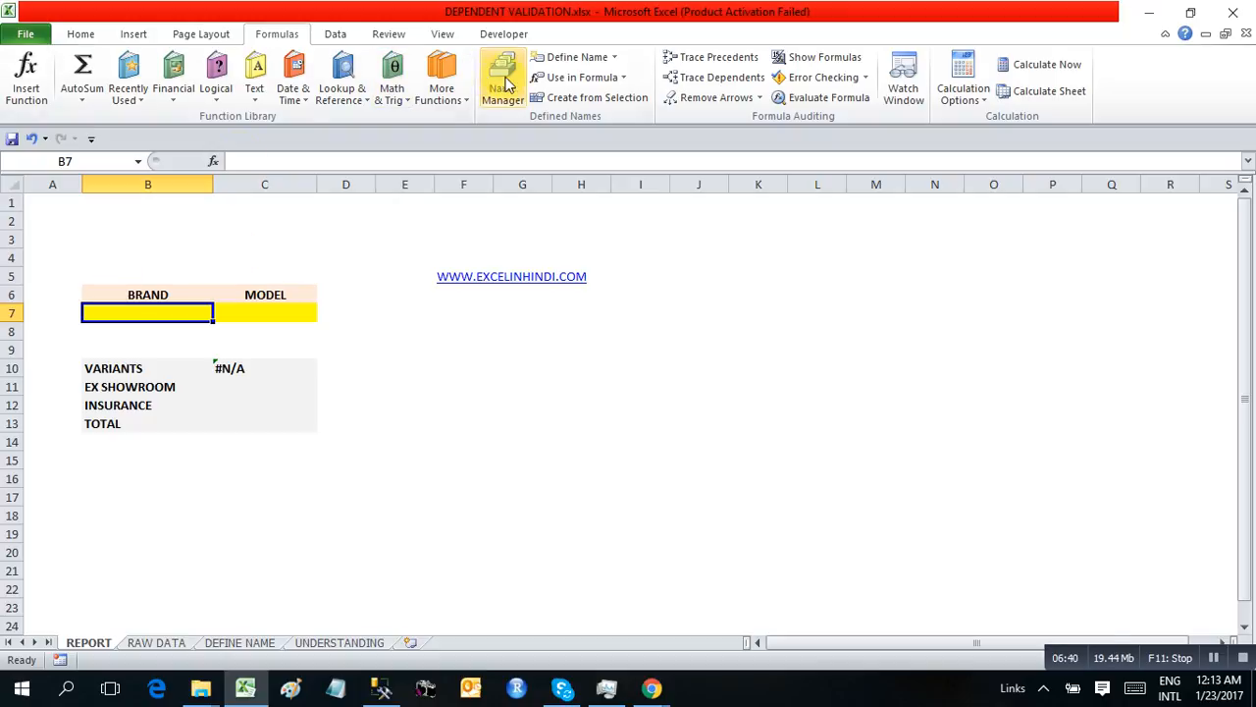
{"action": "left_click", "coordinate": [337, 36]}
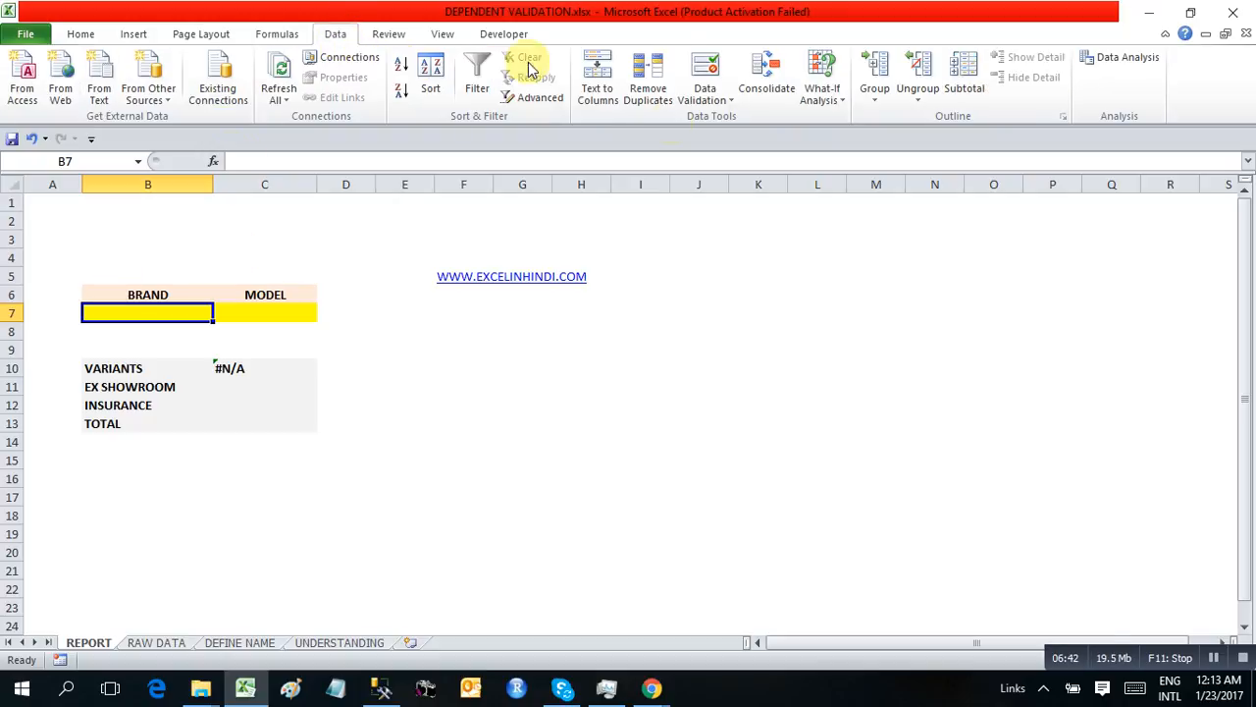
{"action": "left_click", "coordinate": [703, 95]}
{"action": "left_click", "coordinate": [687, 120]}
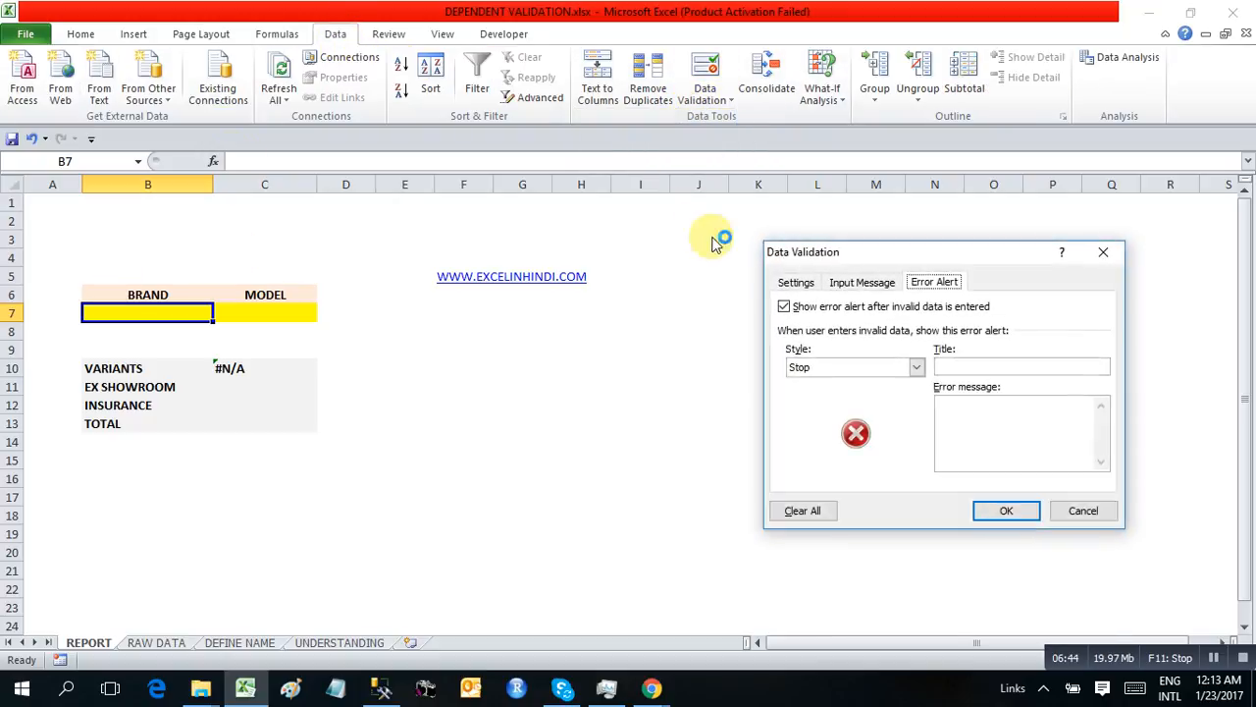
{"action": "left_click", "coordinate": [795, 281]}
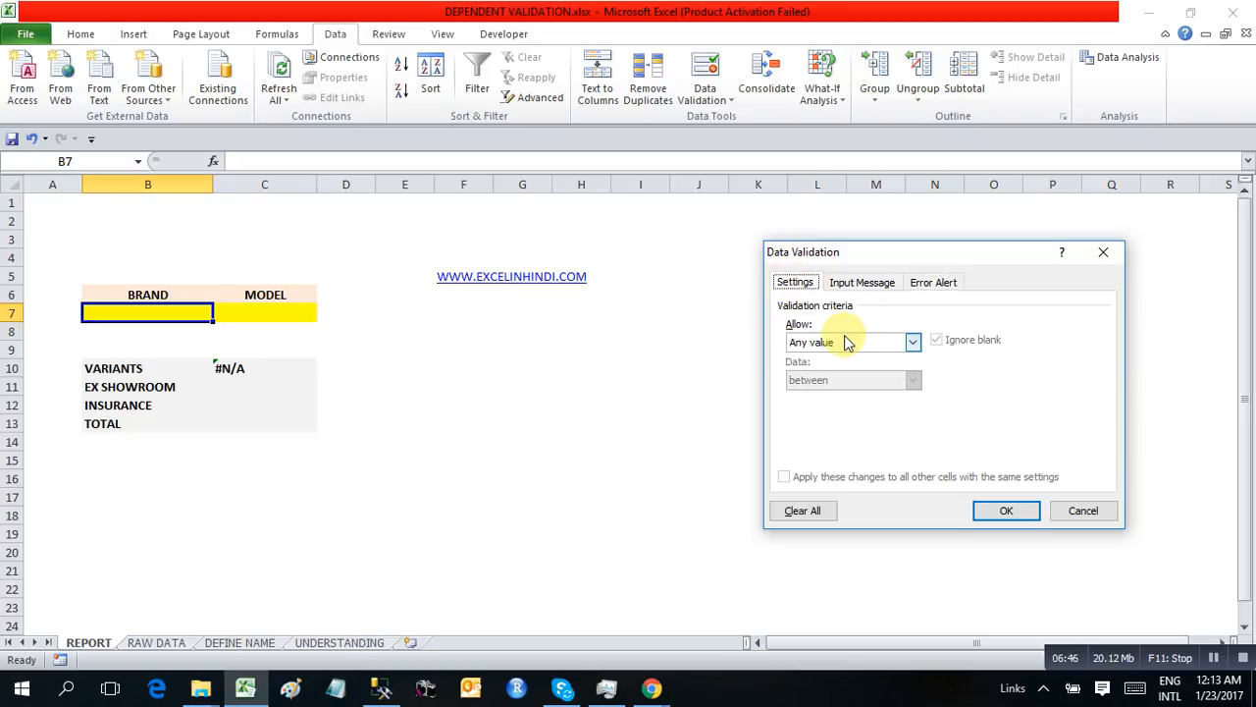
{"action": "left_click", "coordinate": [909, 342]}
{"action": "left_click", "coordinate": [824, 394]}
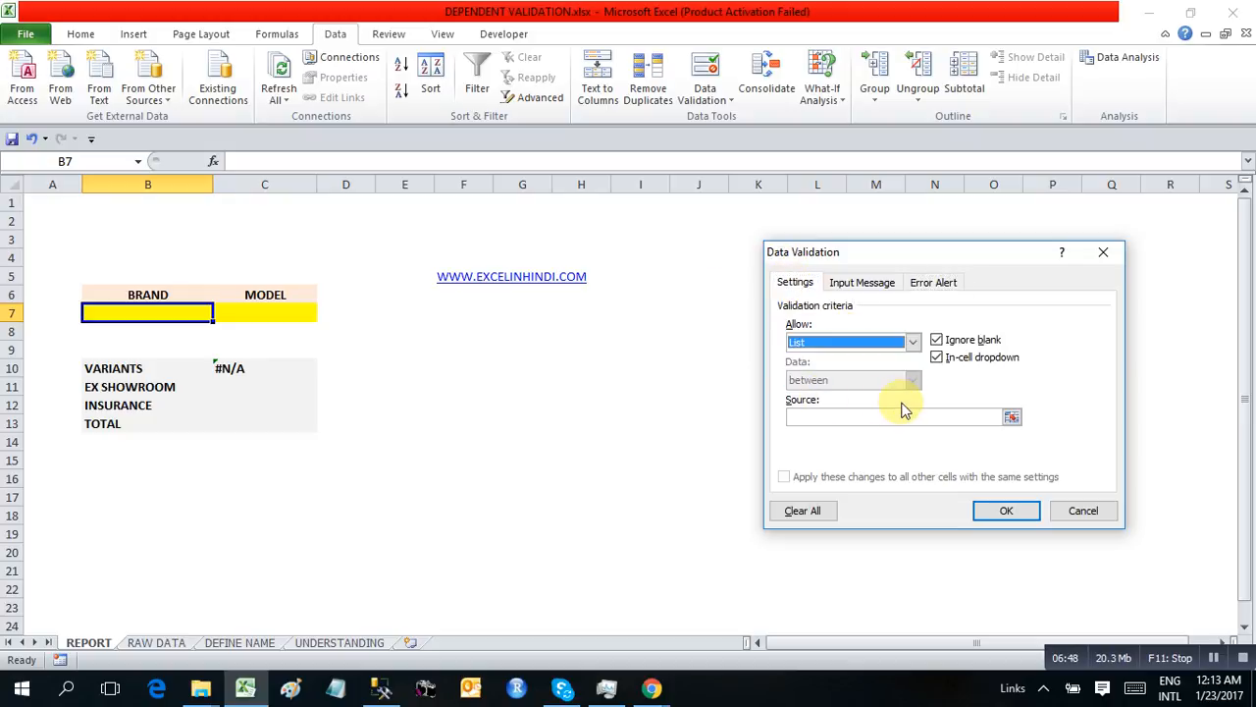
Use the defined name =BRANDS as the list source for cell B7 and apply the validation
{"action": "left_click", "coordinate": [842, 420]}
{"action": "left_click", "coordinate": [279, 43]}
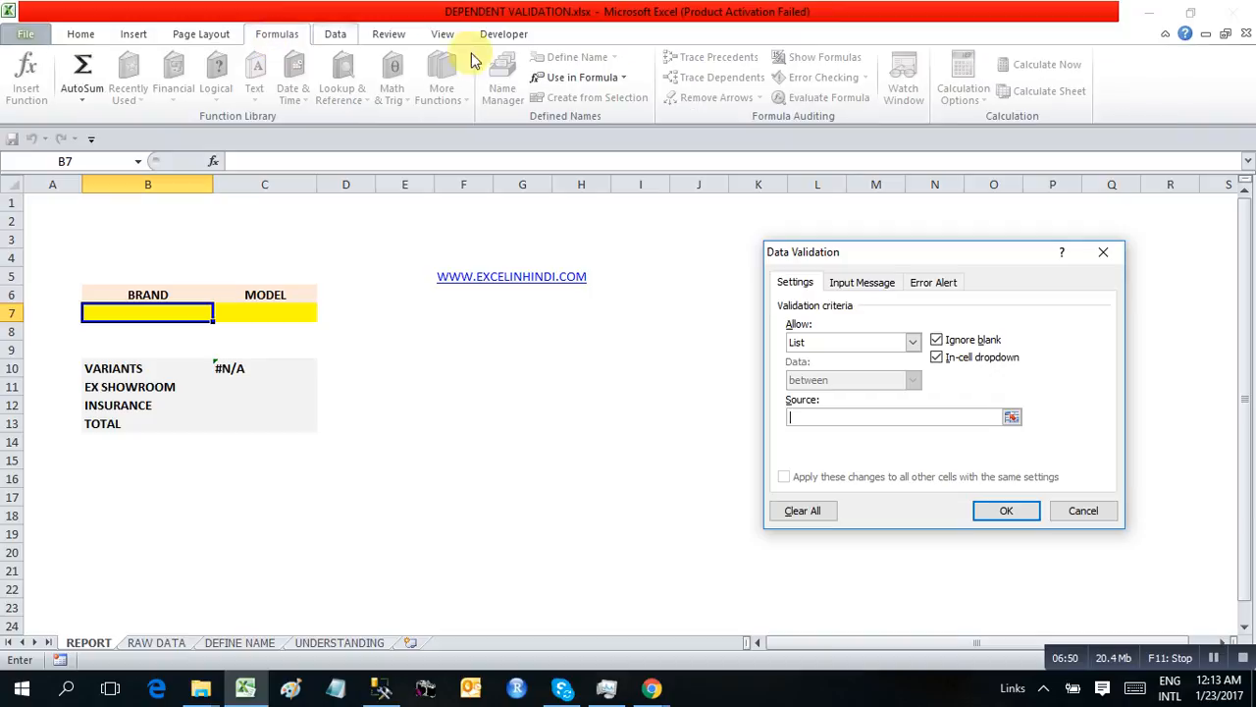
{"action": "left_click", "coordinate": [583, 75]}
{"action": "left_click", "coordinate": [557, 102]}
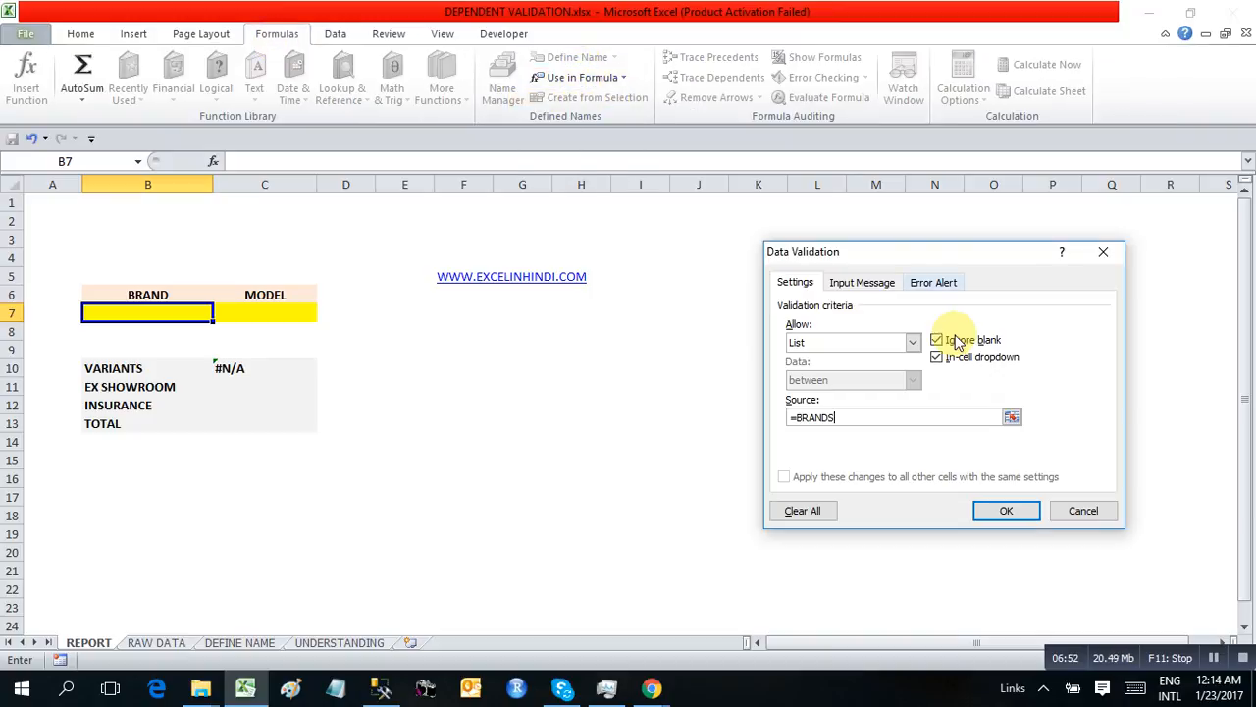
{"action": "left_click", "coordinate": [1006, 510]}
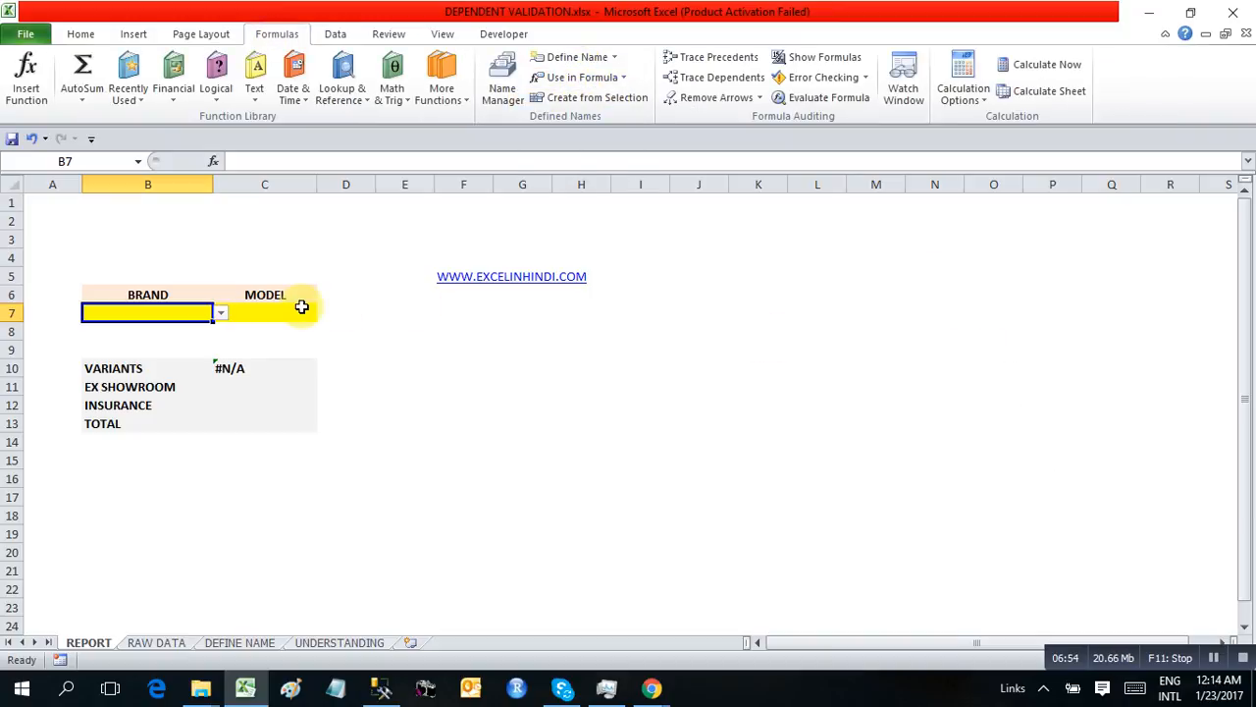
{"action": "left_click", "coordinate": [289, 310]}
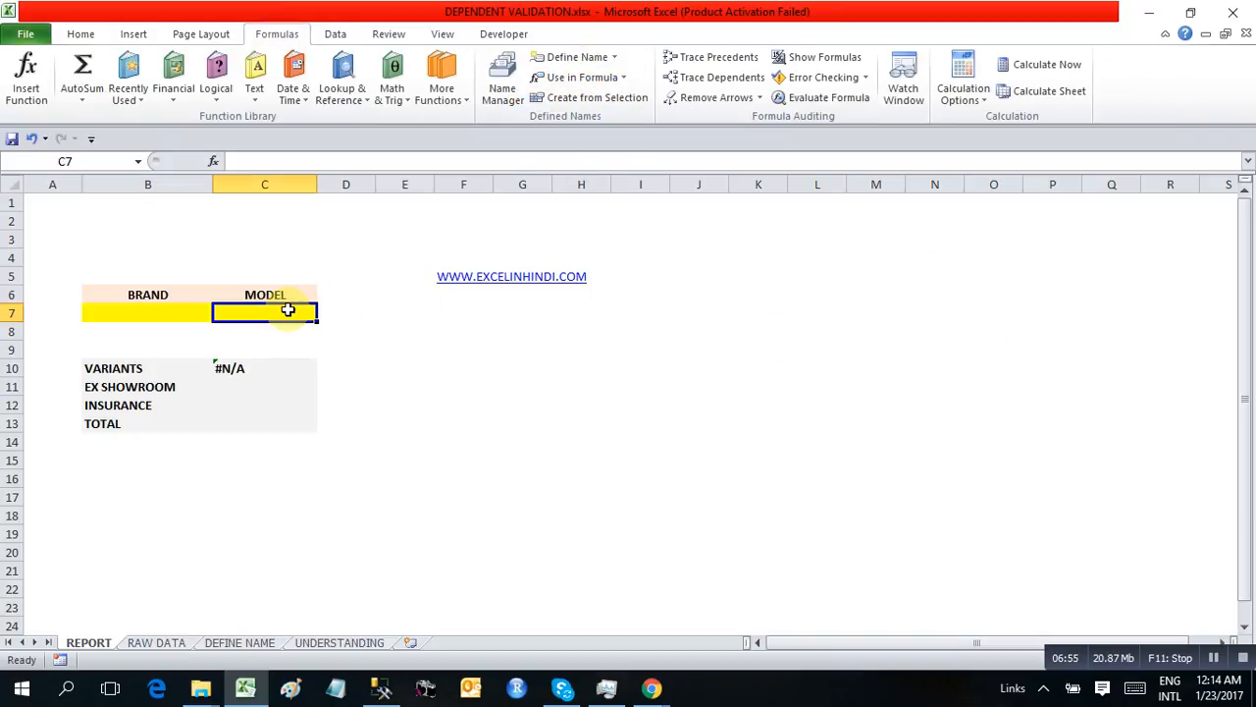
{"action": "left_click", "coordinate": [335, 33]}
{"action": "left_click", "coordinate": [720, 100]}
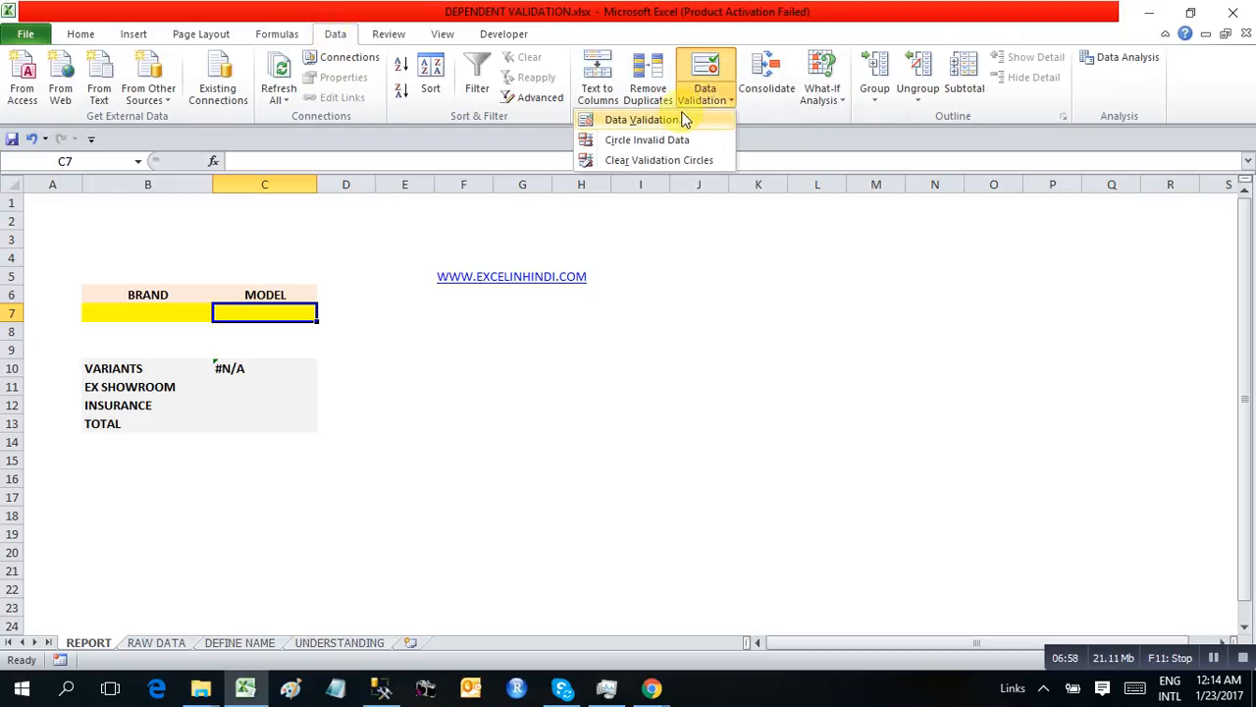
{"action": "left_click", "coordinate": [681, 119]}
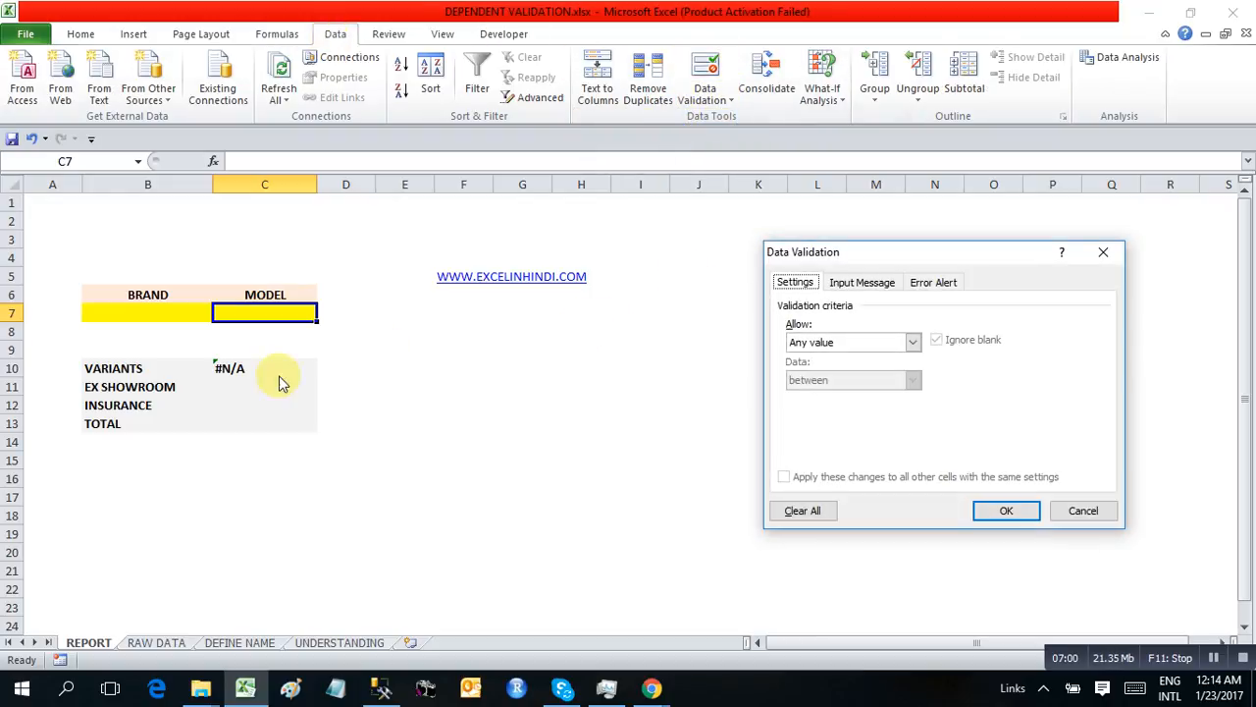
{"action": "left_click", "coordinate": [1089, 511]}
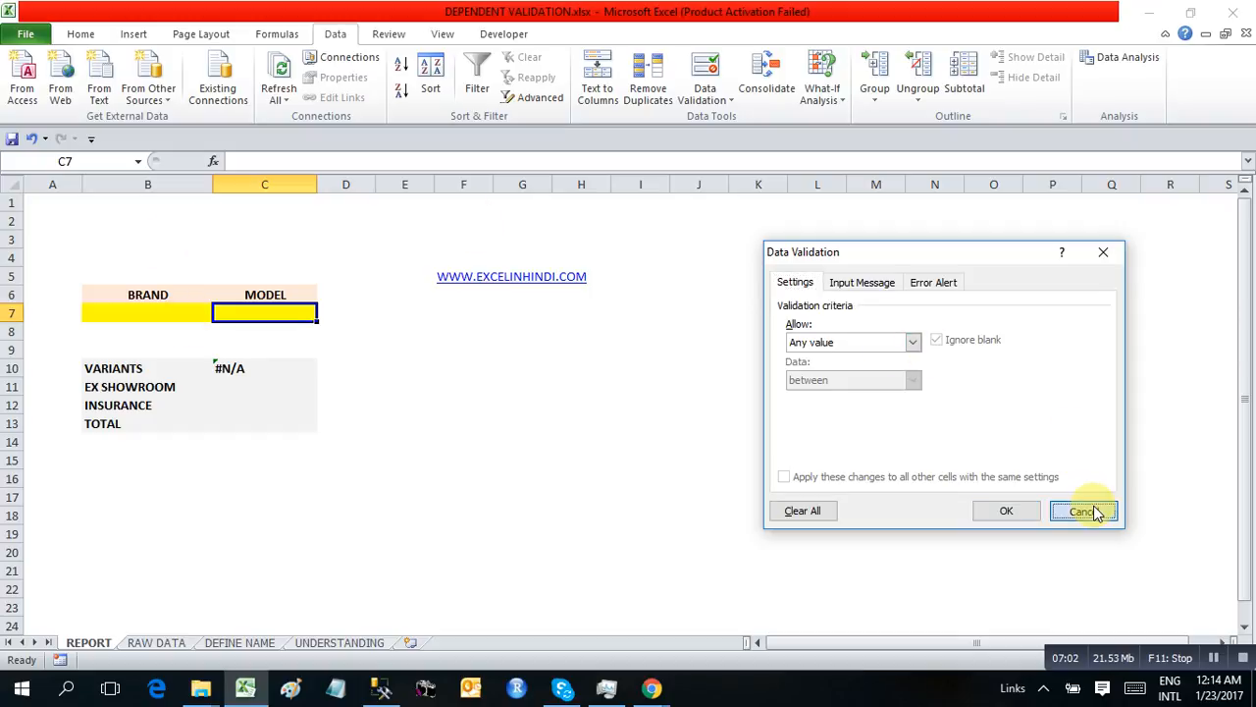
Review the workbook's defined names and examine the range that MARUTI refers to
{"action": "left_click", "coordinate": [276, 33]}
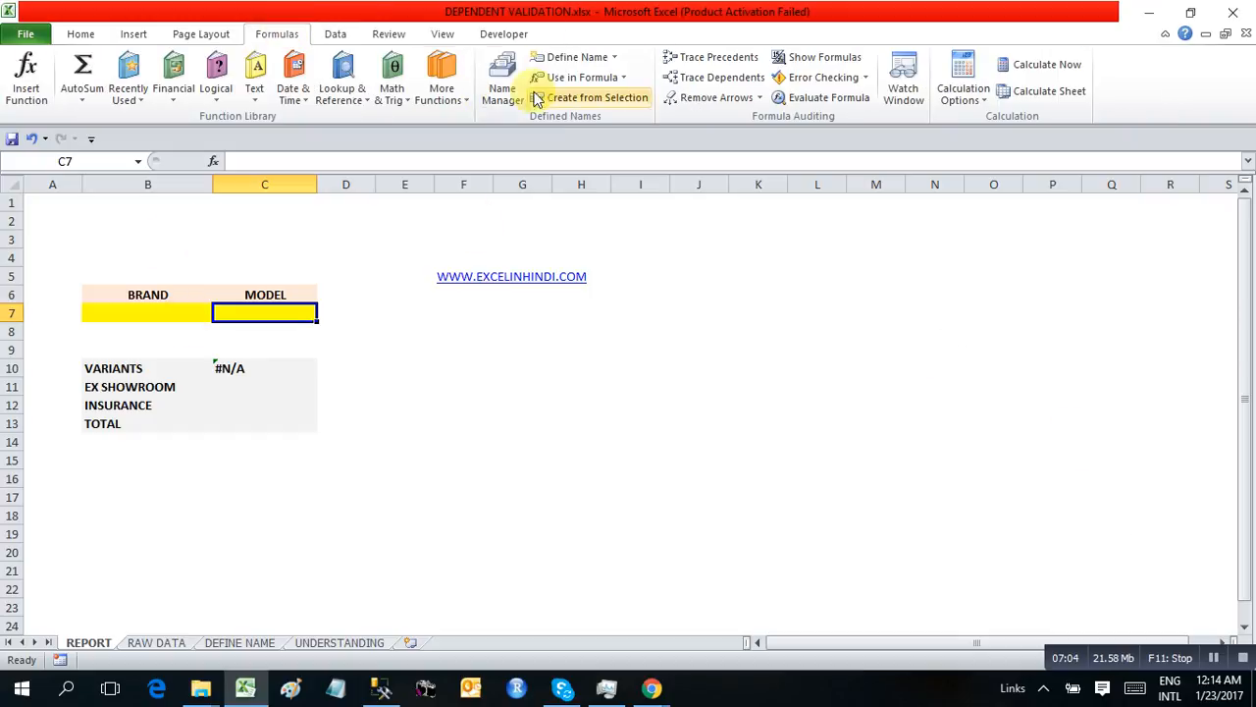
{"action": "left_click", "coordinate": [498, 85]}
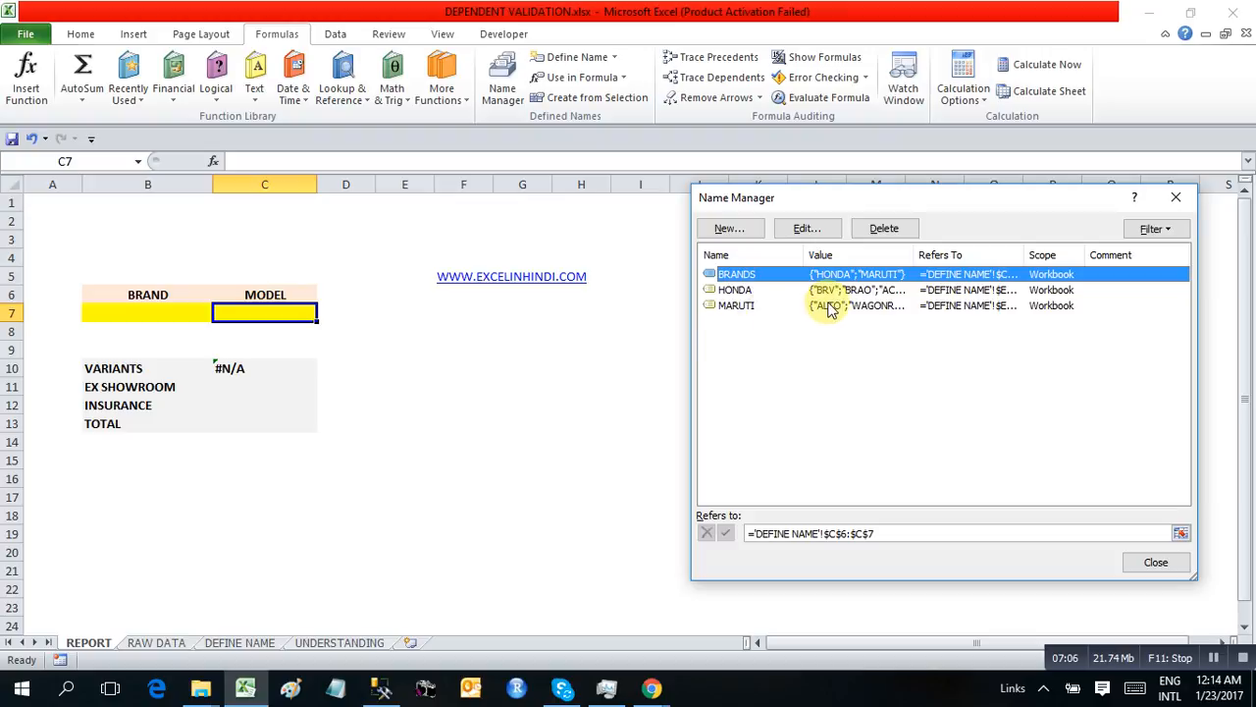
{"action": "left_click", "coordinate": [742, 307]}
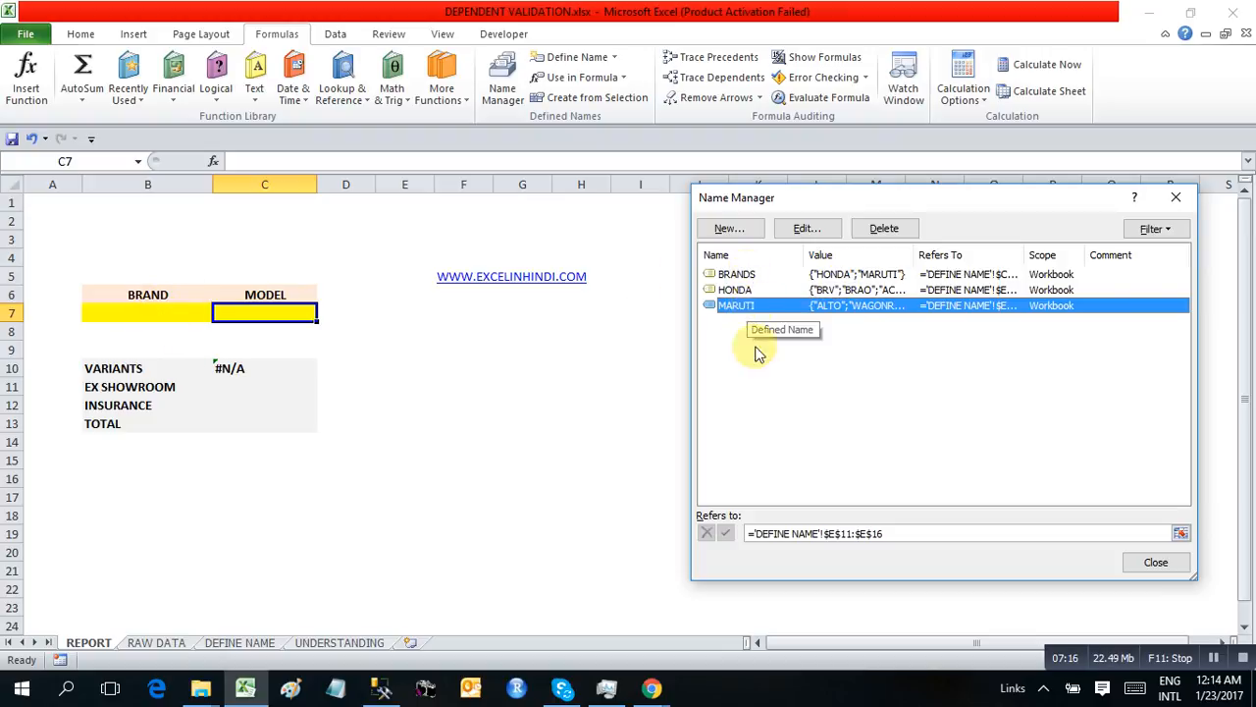
{"action": "left_click", "coordinate": [1156, 562]}
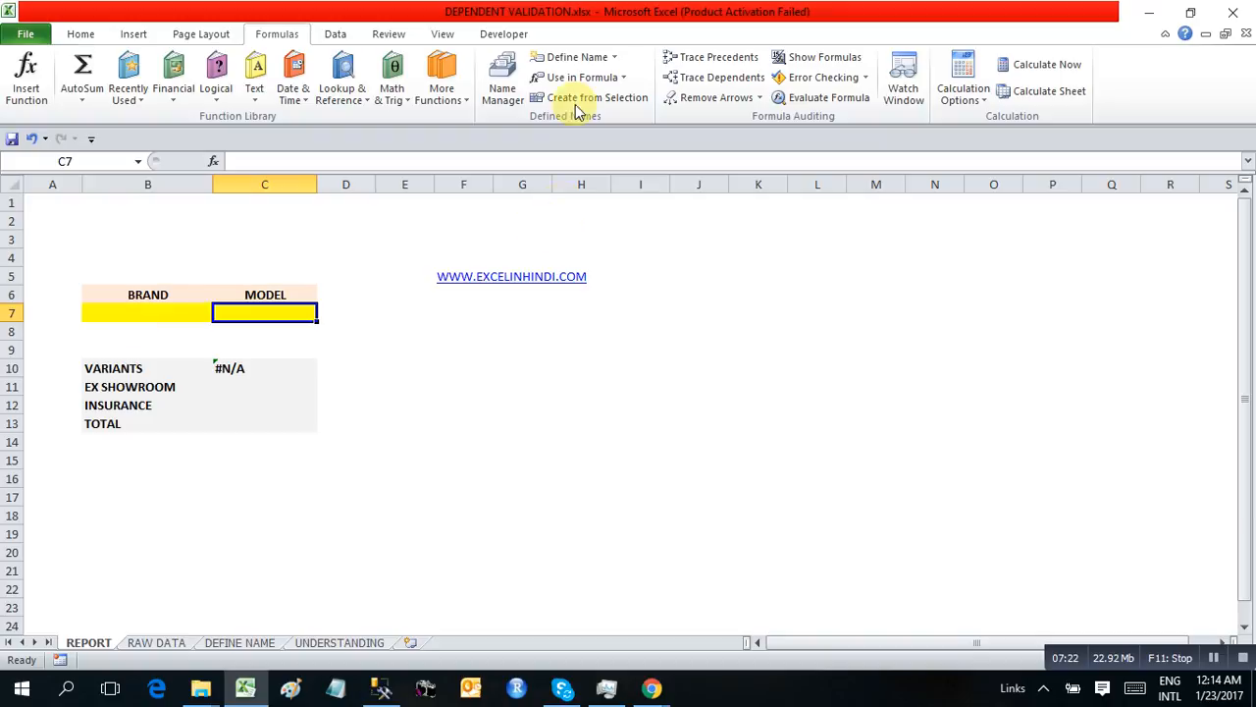
Set the MODEL cell C7's data validation to a List with the source =INDIRECT($B$7), accepting the source despite the error warning
{"action": "left_click", "coordinate": [334, 34]}
{"action": "left_click", "coordinate": [719, 102]}
{"action": "left_click", "coordinate": [714, 121]}
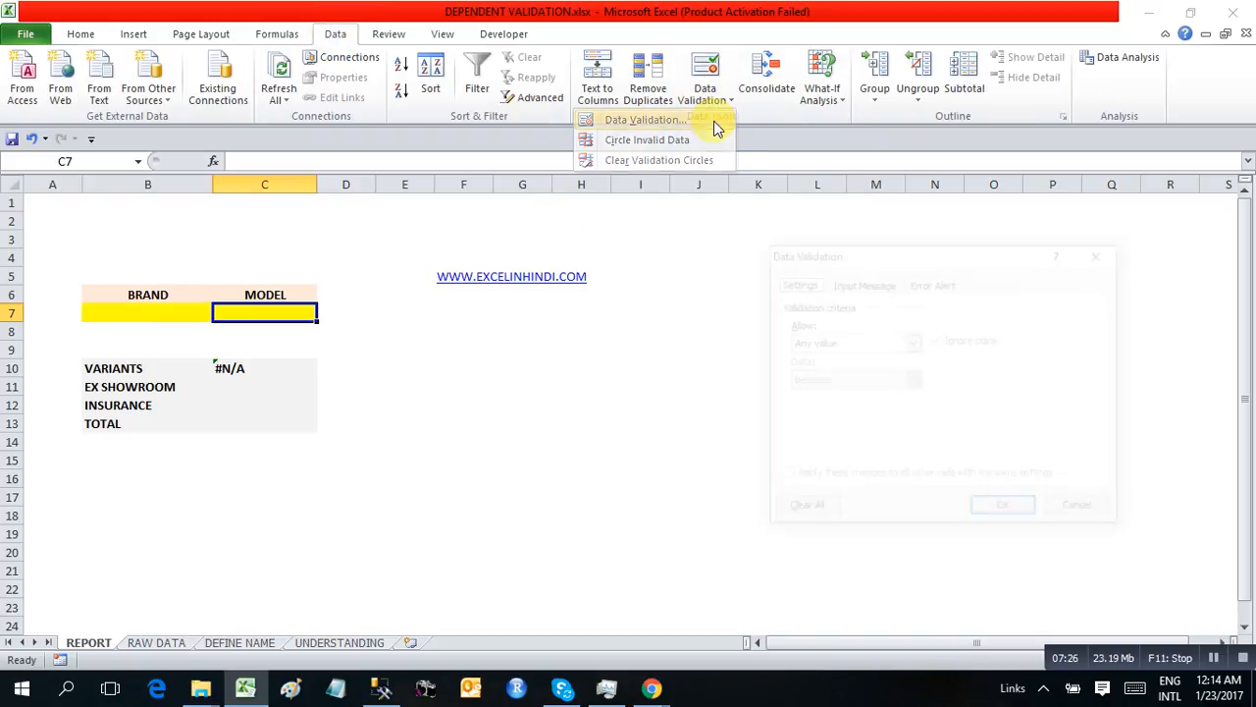
{"action": "left_click", "coordinate": [836, 341]}
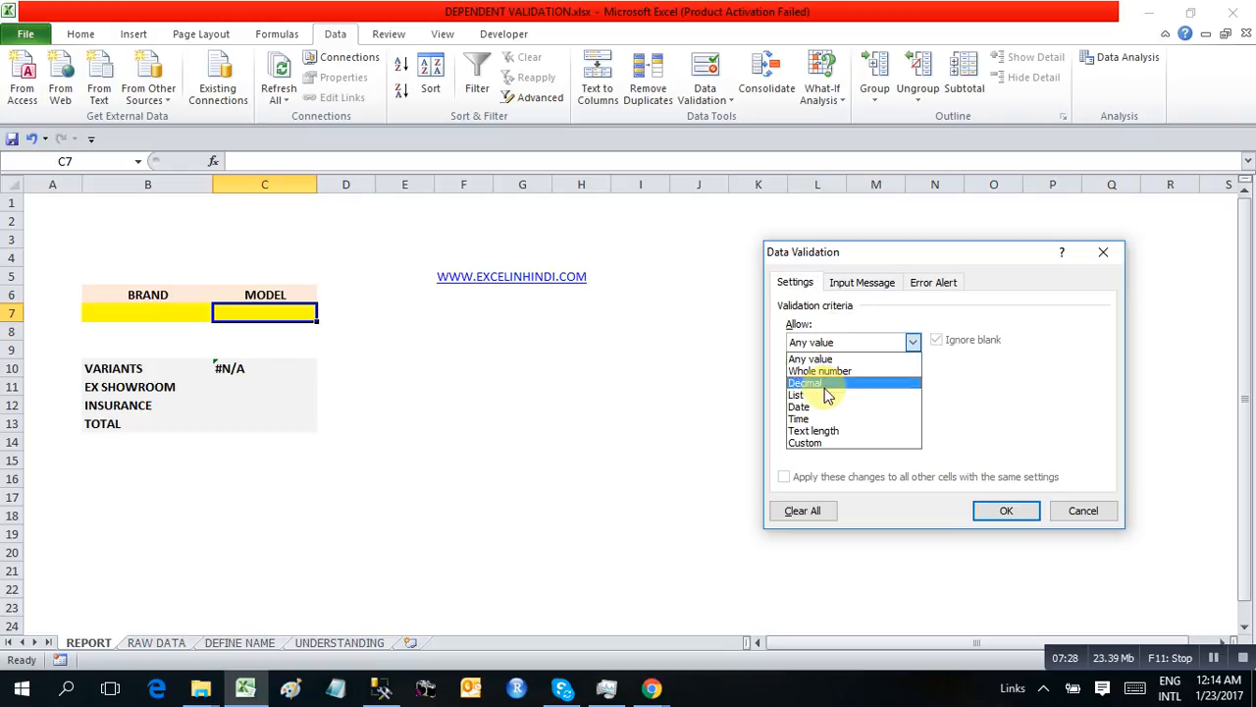
{"action": "left_click", "coordinate": [821, 396]}
{"action": "left_click", "coordinate": [821, 416]}
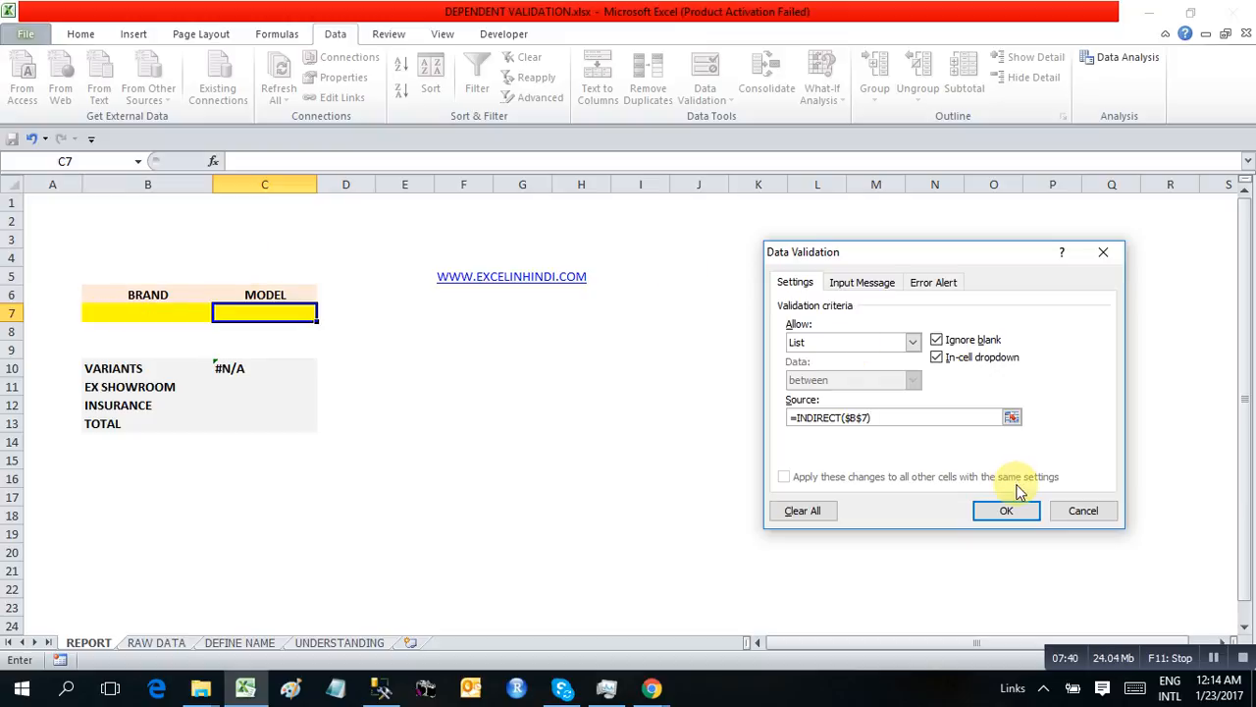
{"action": "left_click", "coordinate": [1004, 510]}
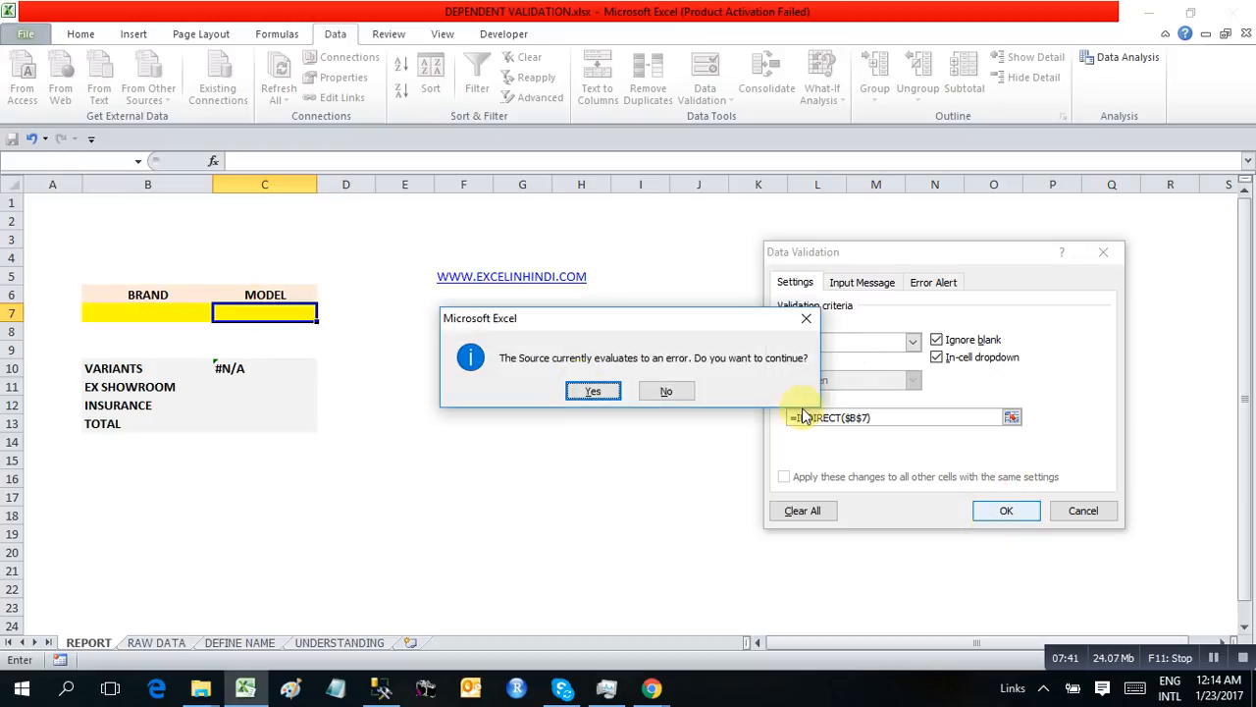
{"action": "left_click", "coordinate": [593, 390]}
Test the dependent lists by choosing HONDA as the brand in B7 and ACCORD as the model in C7
{"action": "left_click", "coordinate": [155, 312]}
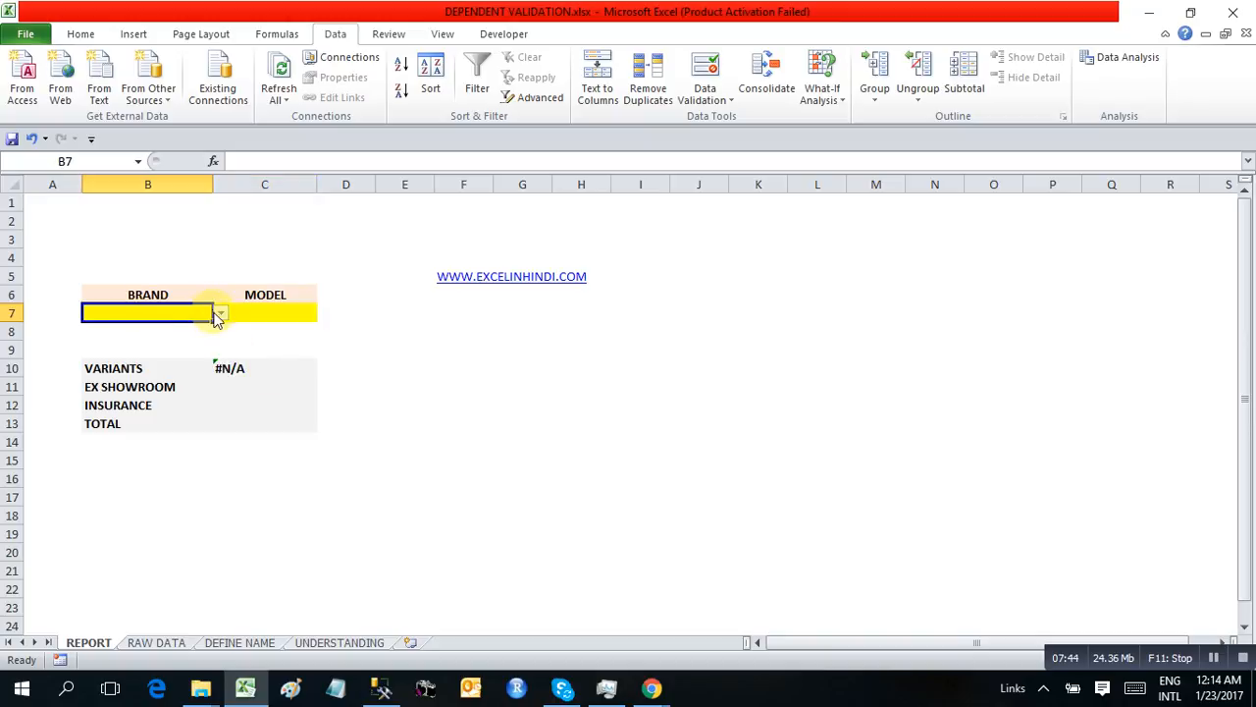
{"action": "left_click", "coordinate": [221, 312]}
{"action": "left_click", "coordinate": [165, 324]}
{"action": "left_click", "coordinate": [279, 310]}
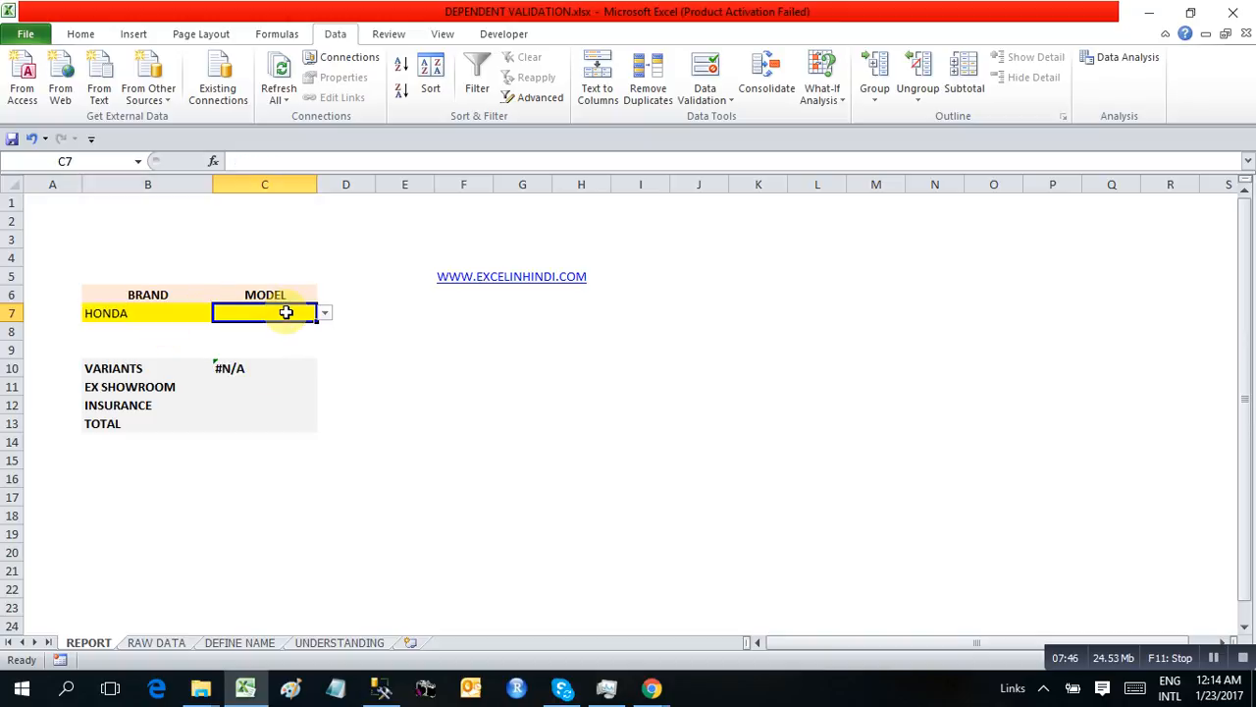
{"action": "left_click", "coordinate": [324, 312]}
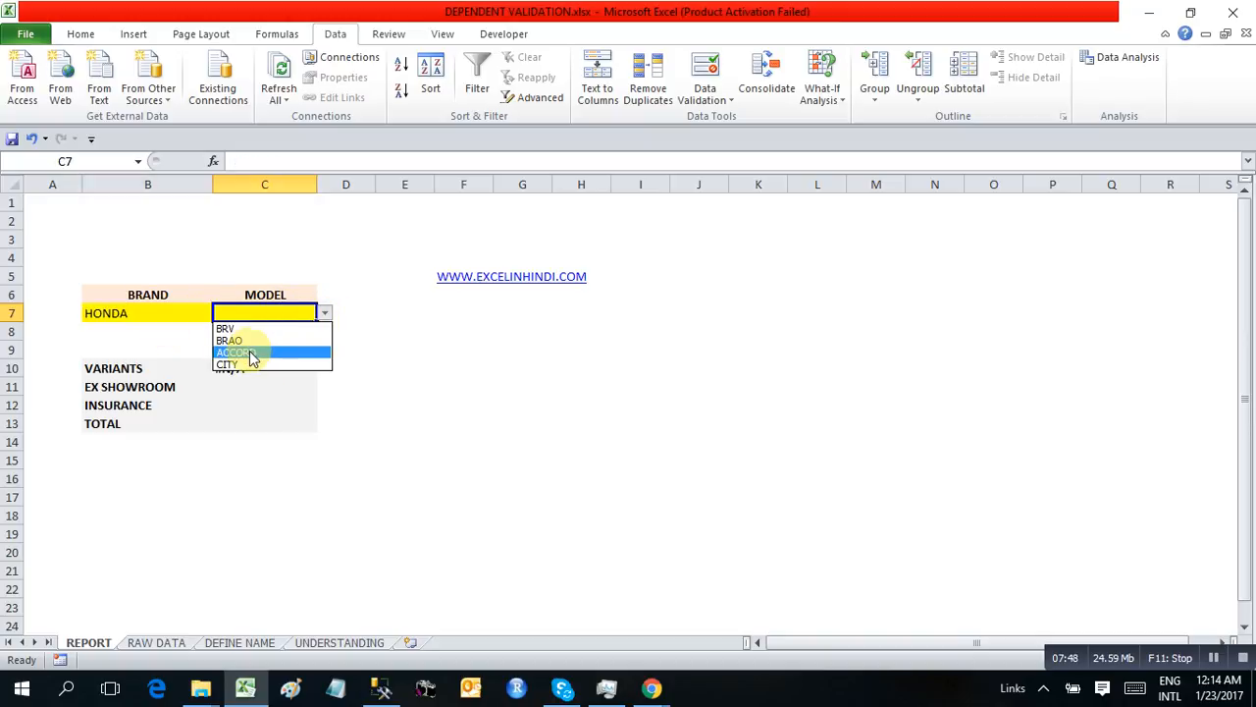
{"action": "left_click", "coordinate": [235, 351]}
Choose MARUTI as the brand in B7 and BALENO as the model in C7 from their lists
{"action": "left_click", "coordinate": [176, 314]}
{"action": "left_click", "coordinate": [220, 320]}
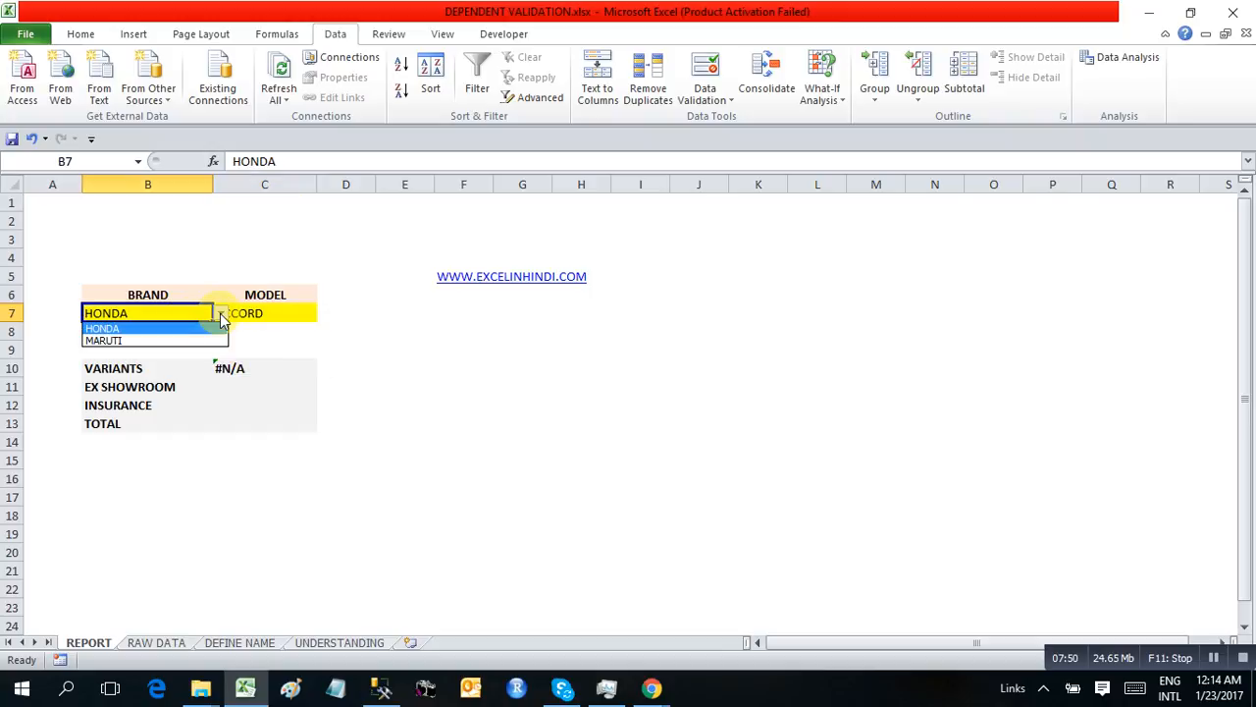
{"action": "left_click", "coordinate": [188, 340]}
{"action": "left_click", "coordinate": [293, 314]}
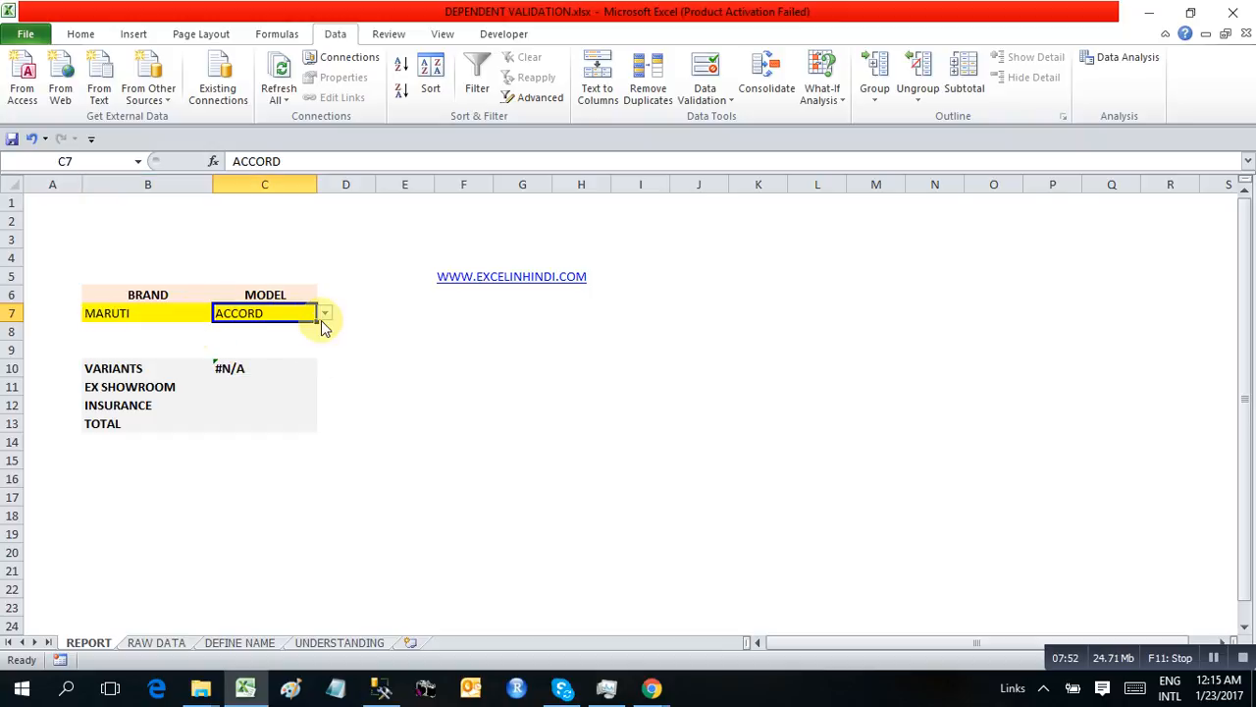
{"action": "left_click", "coordinate": [324, 312]}
{"action": "left_click", "coordinate": [279, 363]}
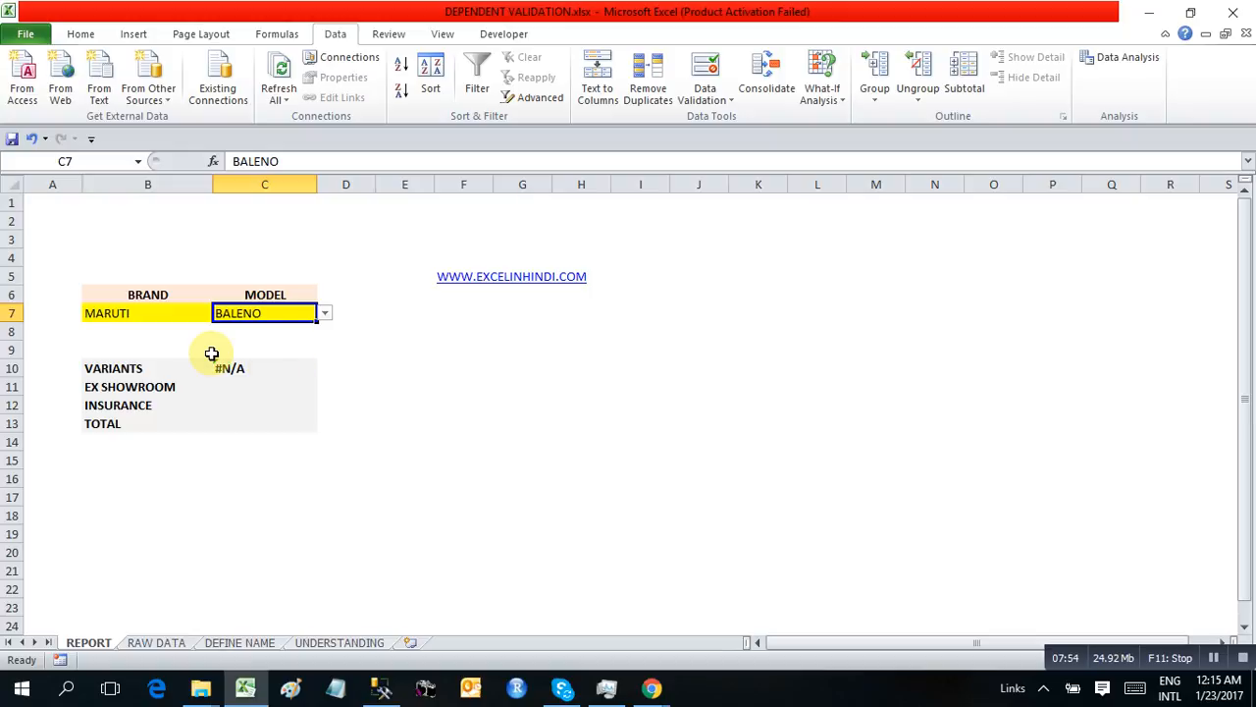
{"action": "left_click", "coordinate": [122, 313]}
{"action": "left_click", "coordinate": [267, 312]}
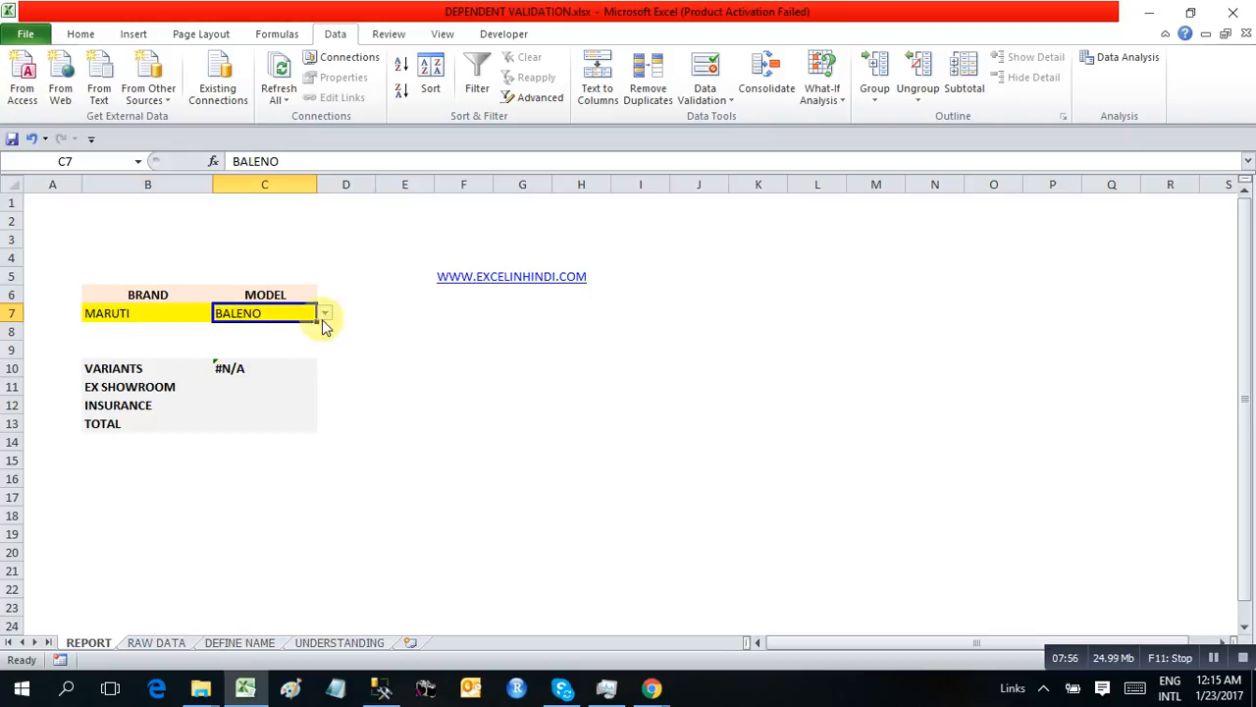
{"action": "left_click", "coordinate": [154, 310]}
{"action": "left_click", "coordinate": [222, 314]}
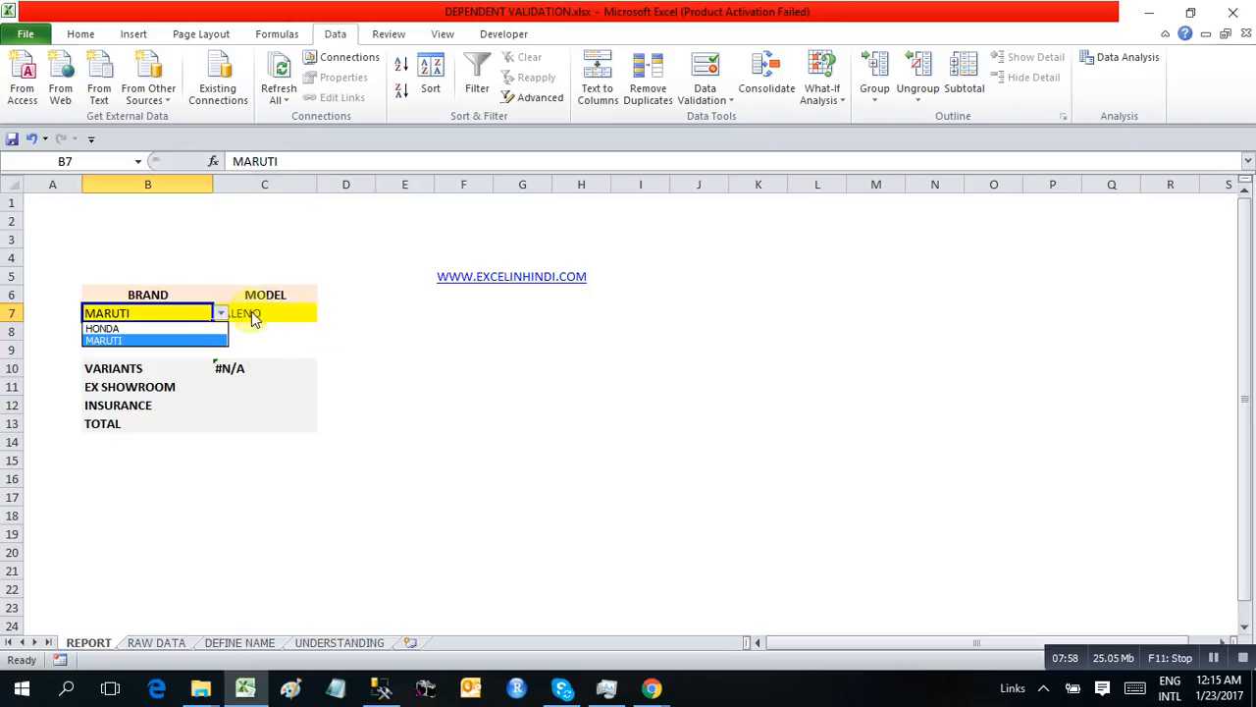
{"action": "left_click", "coordinate": [284, 310]}
{"action": "left_click", "coordinate": [297, 312]}
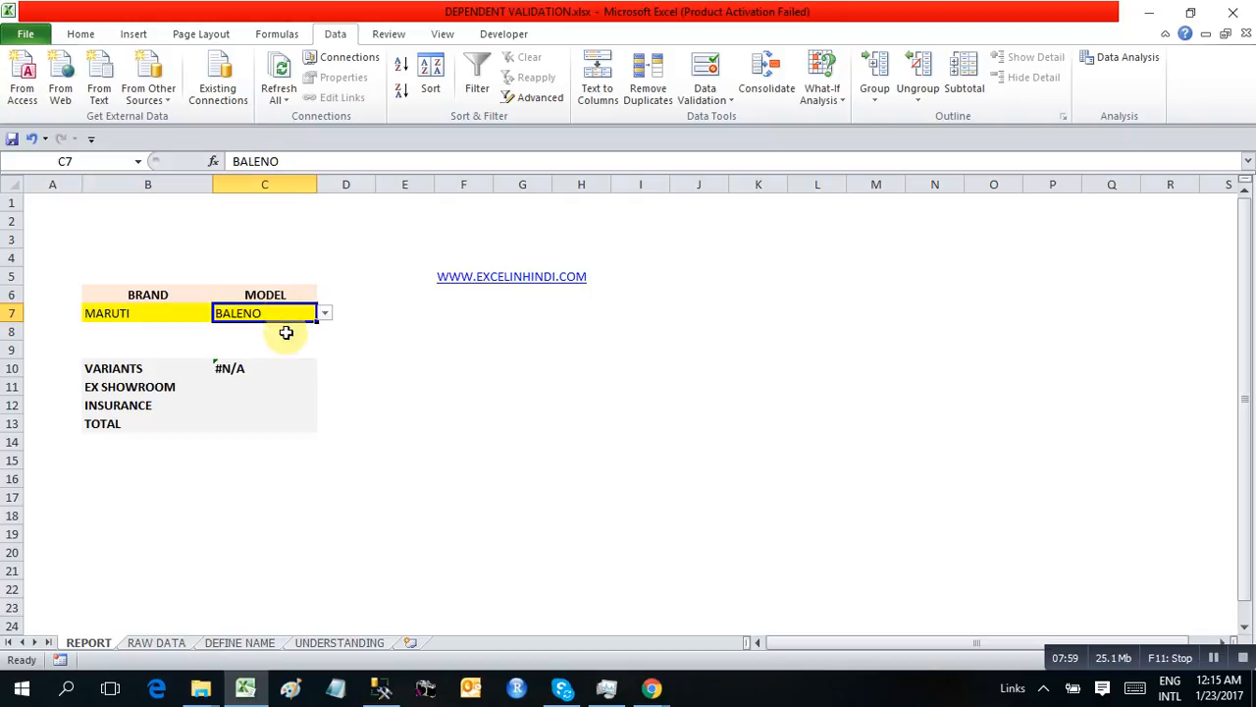
Clear the existing formula from the VARIANTS cell C10 on the REPORT sheet
{"action": "left_click", "coordinate": [243, 368]}
{"action": "key", "text": "Delete"}
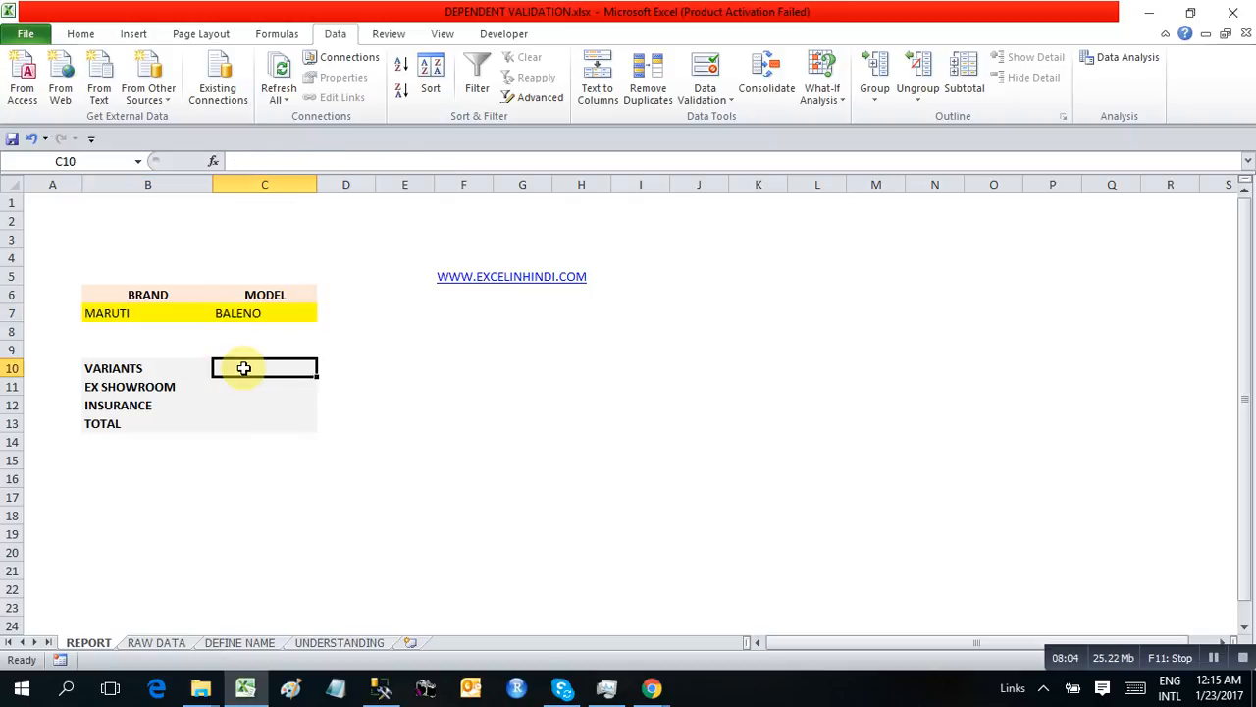
{"action": "type", "text": "="}
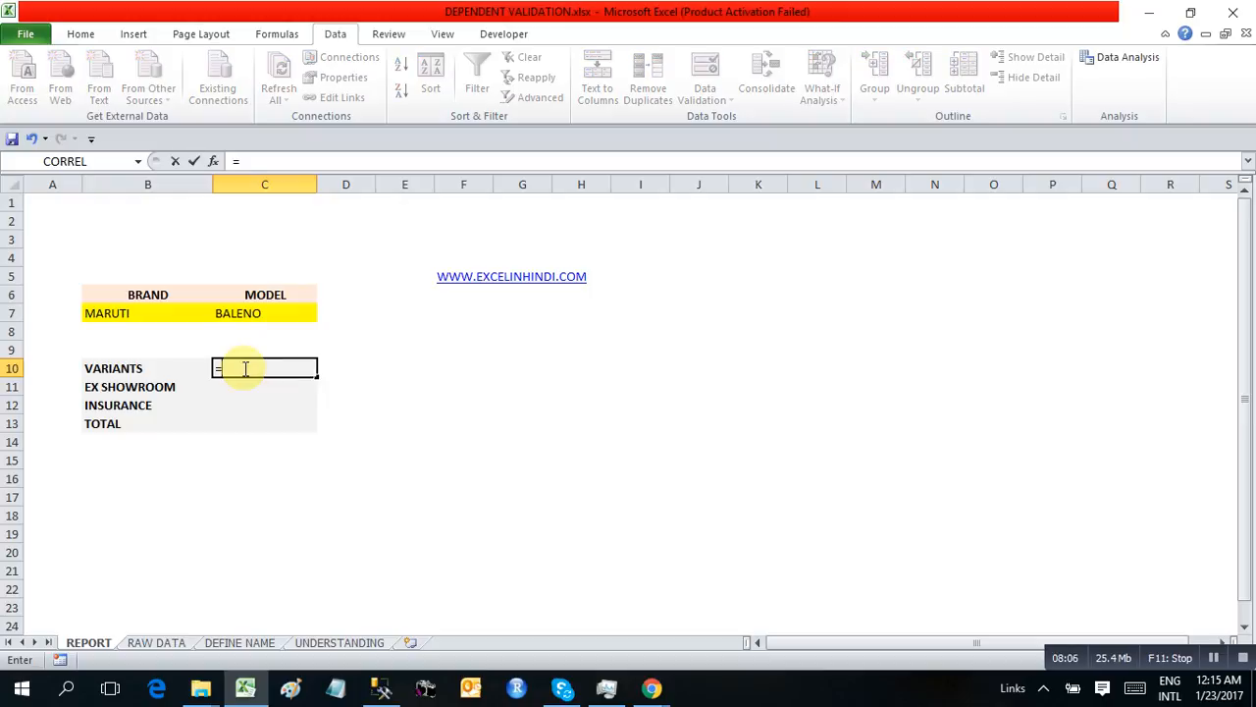
{"action": "type", "text": "vl"}
{"action": "key", "text": "Escape"}
On the RAW DATA sheet, enter =C2&D2 in the LOOKUP KEY cell A2 to join brand and model
{"action": "key", "text": "ctrl+Page_Down"}
{"action": "key", "text": "ctrl+Page_Down"}
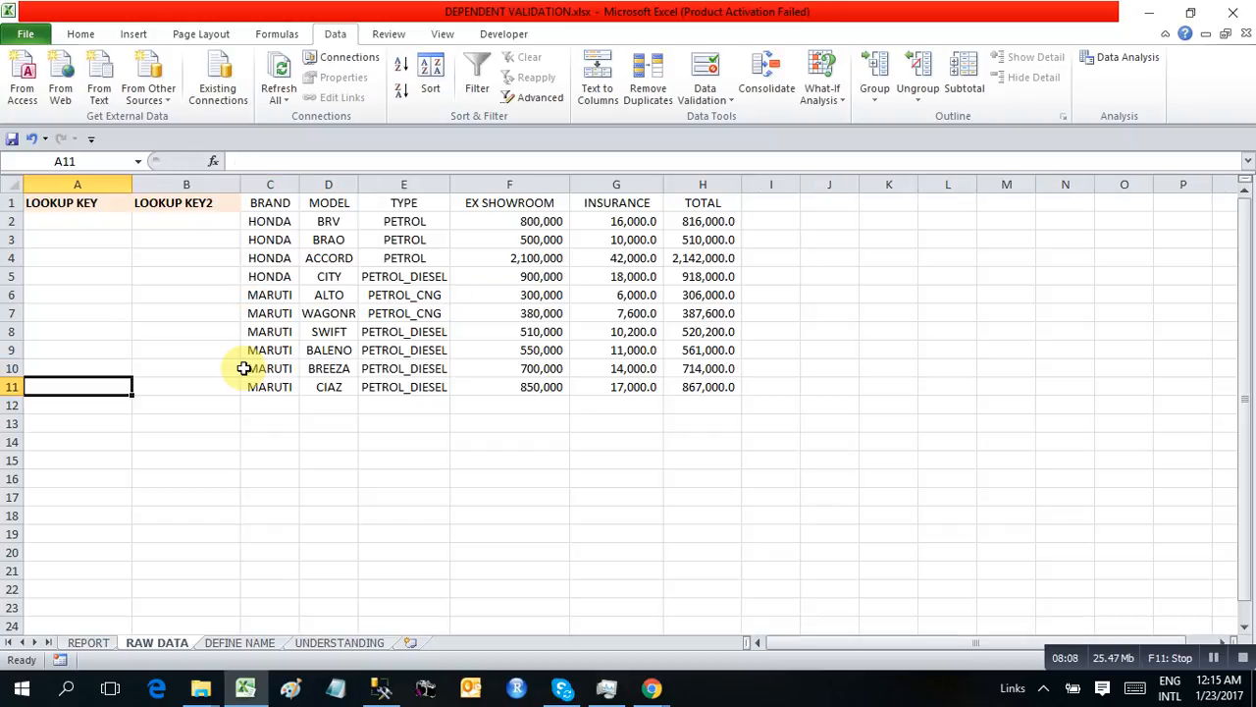
{"action": "key", "text": "ctrl+Page_Up"}
{"action": "key", "text": "ctrl+Up"}
{"action": "key", "text": "Down"}
{"action": "type", "text": "="}
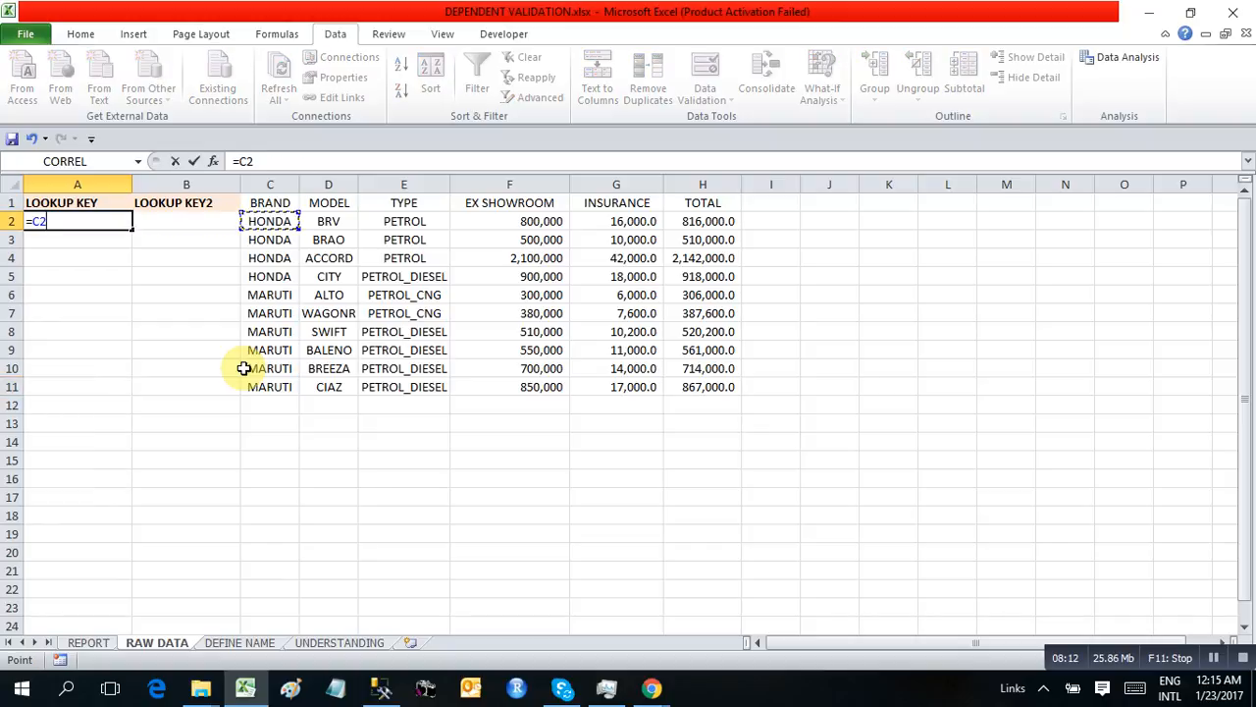
{"action": "key", "text": "Right"}
{"action": "key", "text": "Right"}
{"action": "key", "text": "Right"}
{"action": "key", "text": "Return"}
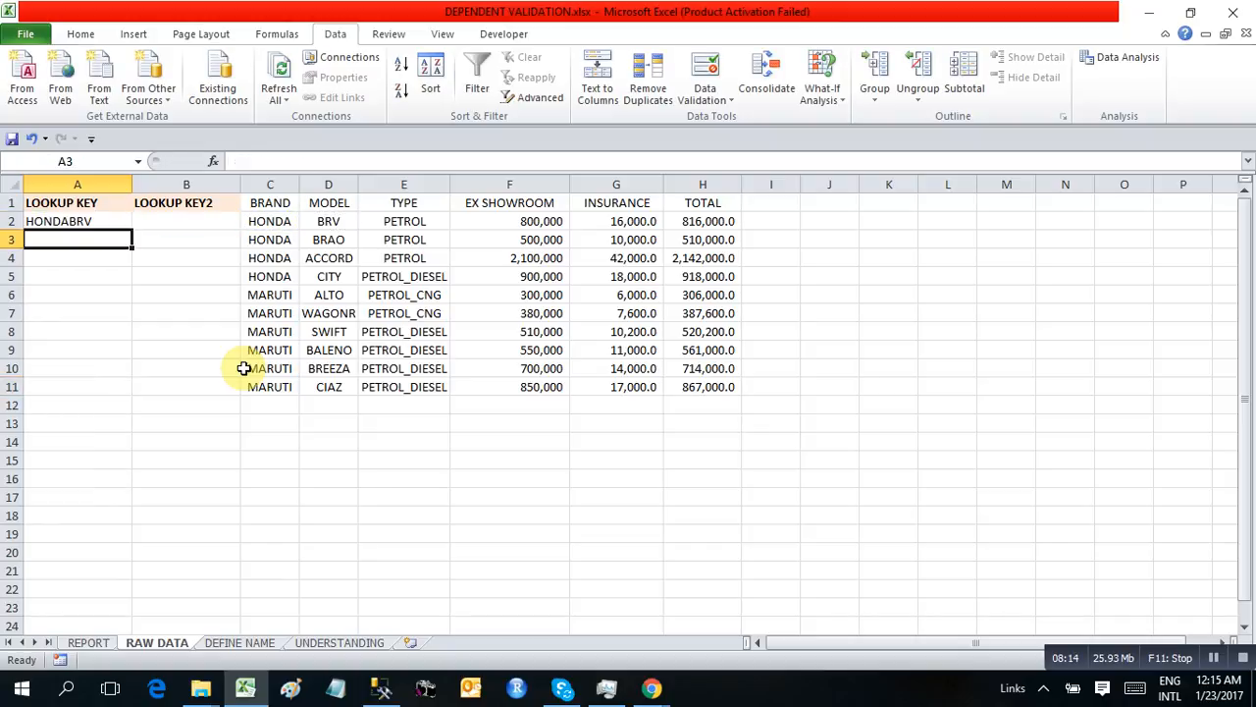
Fill the LOOKUP KEY formula from A2 down to A11, the last data row
{"action": "key", "text": "Right"}
{"action": "key", "text": "Right"}
{"action": "key", "text": "Right"}
{"action": "key", "text": "Left"}
{"action": "key", "text": "ctrl+Down"}
{"action": "key", "text": "Left"}
{"action": "key", "text": "Left"}
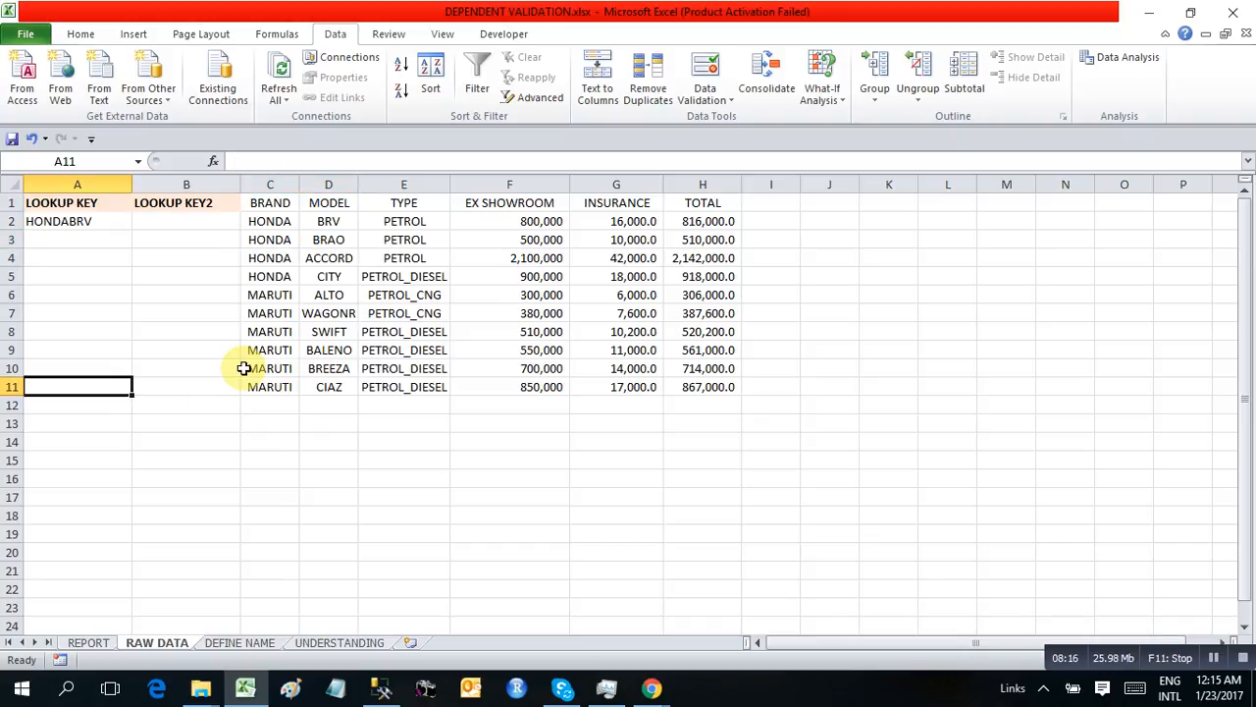
{"action": "key", "text": "ctrl+shift+Up"}
{"action": "key", "text": "ctrl+d"}
{"action": "key", "text": "ctrl+shift+Down"}
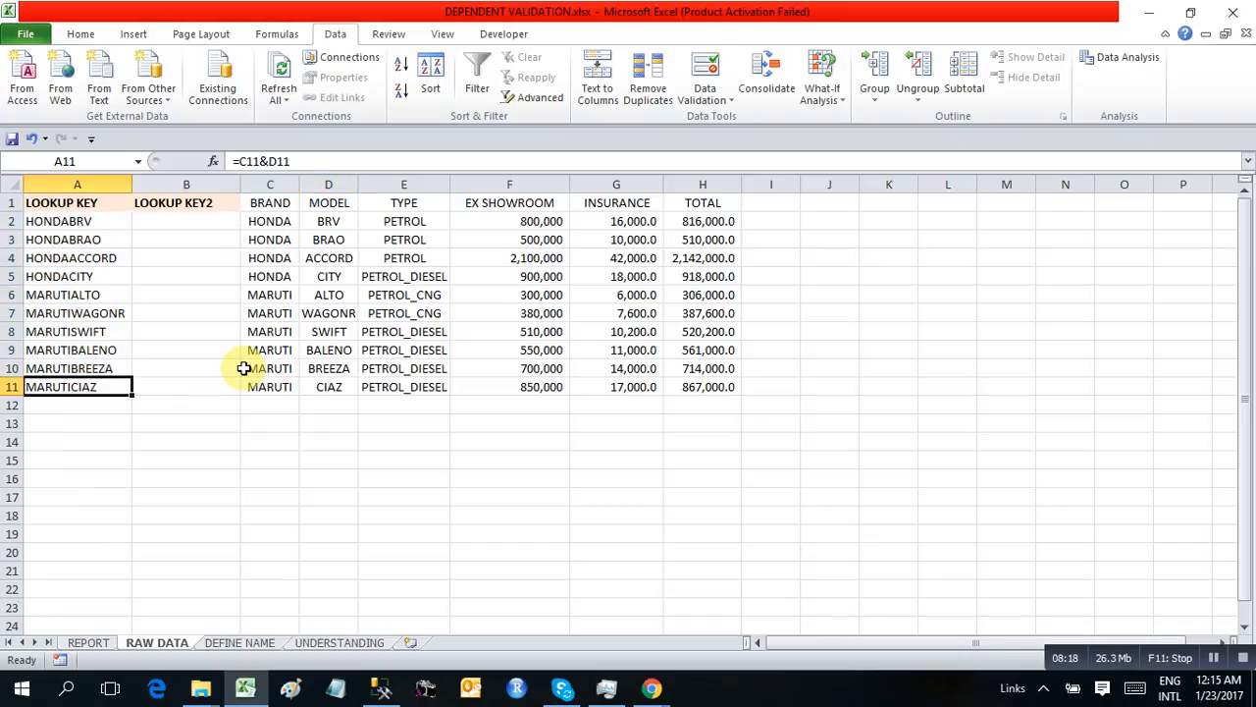
Start a VLOOKUP formula in the VARIANTS cell C10 on the REPORT sheet with B7&C7 as its lookup value
{"action": "key", "text": "ctrl+Page_Up"}
{"action": "type", "text": "=VLO"}
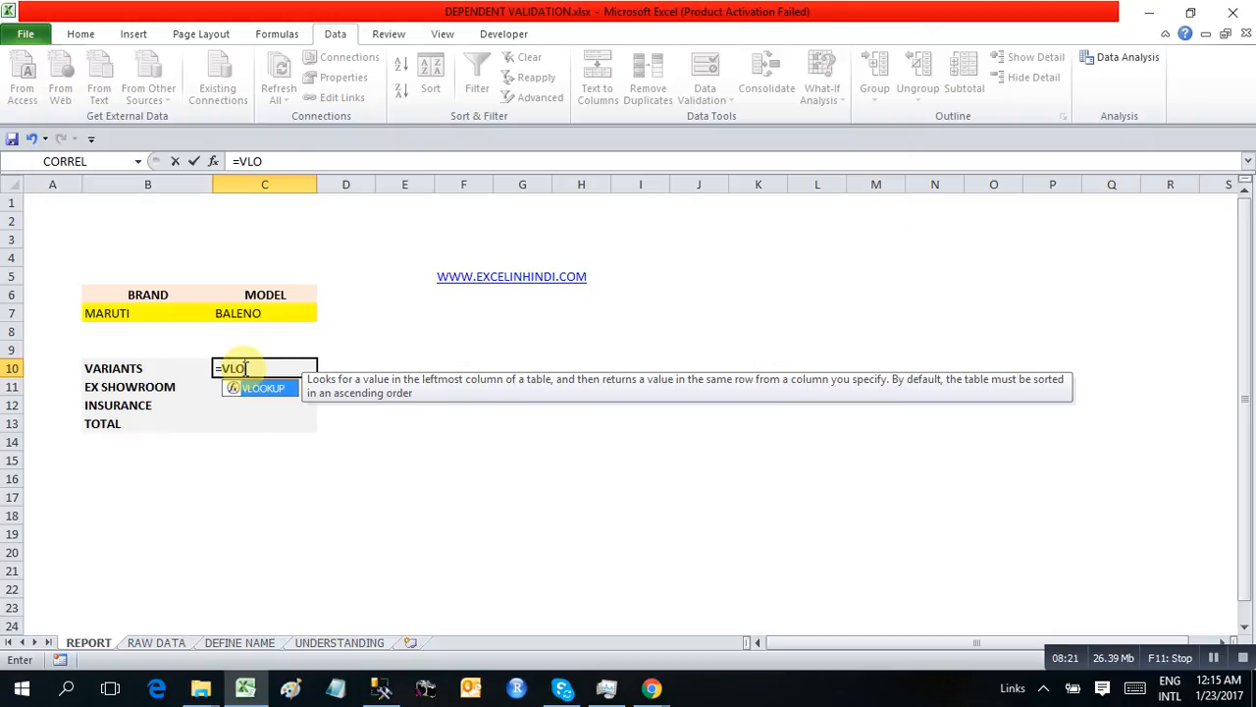
{"action": "key", "text": "Tab"}
{"action": "key", "text": "Left"}
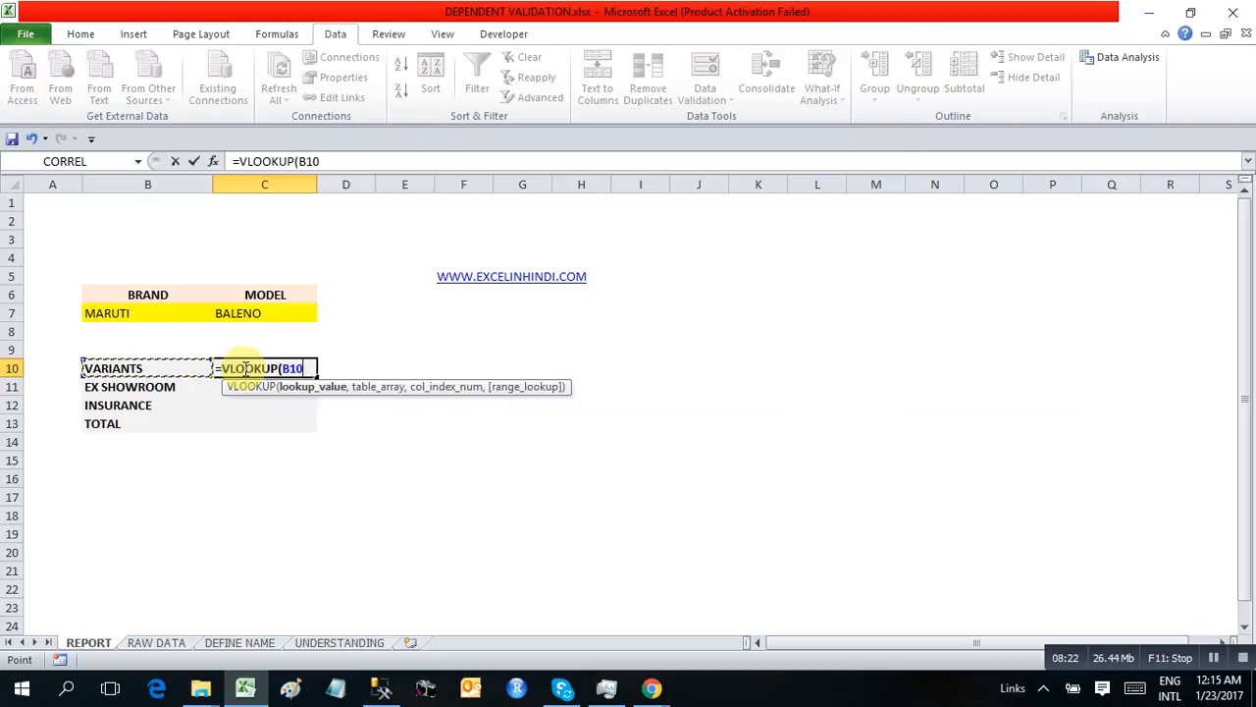
{"action": "key", "text": "Up"}
{"action": "key", "text": "Up"}
{"action": "key", "text": "Up"}
{"action": "type", "text": "&"}
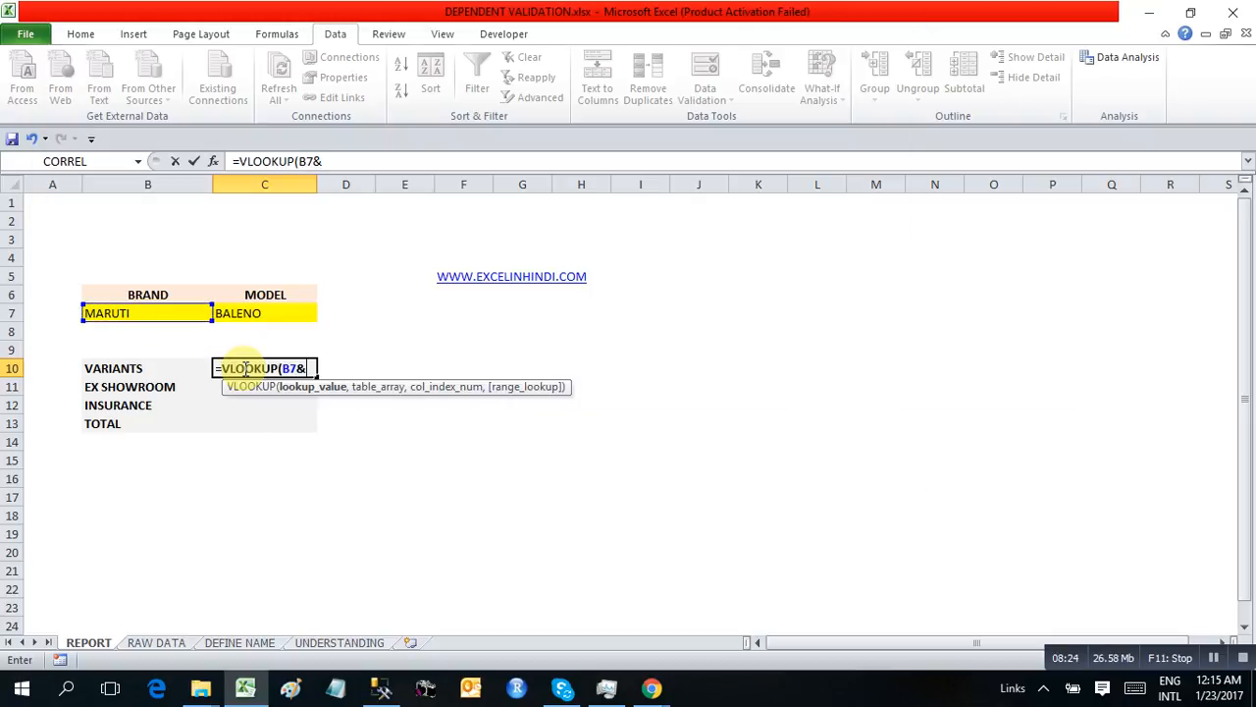
{"action": "key", "text": "Up"}
{"action": "key", "text": "Up"}
{"action": "key", "text": "Up"}
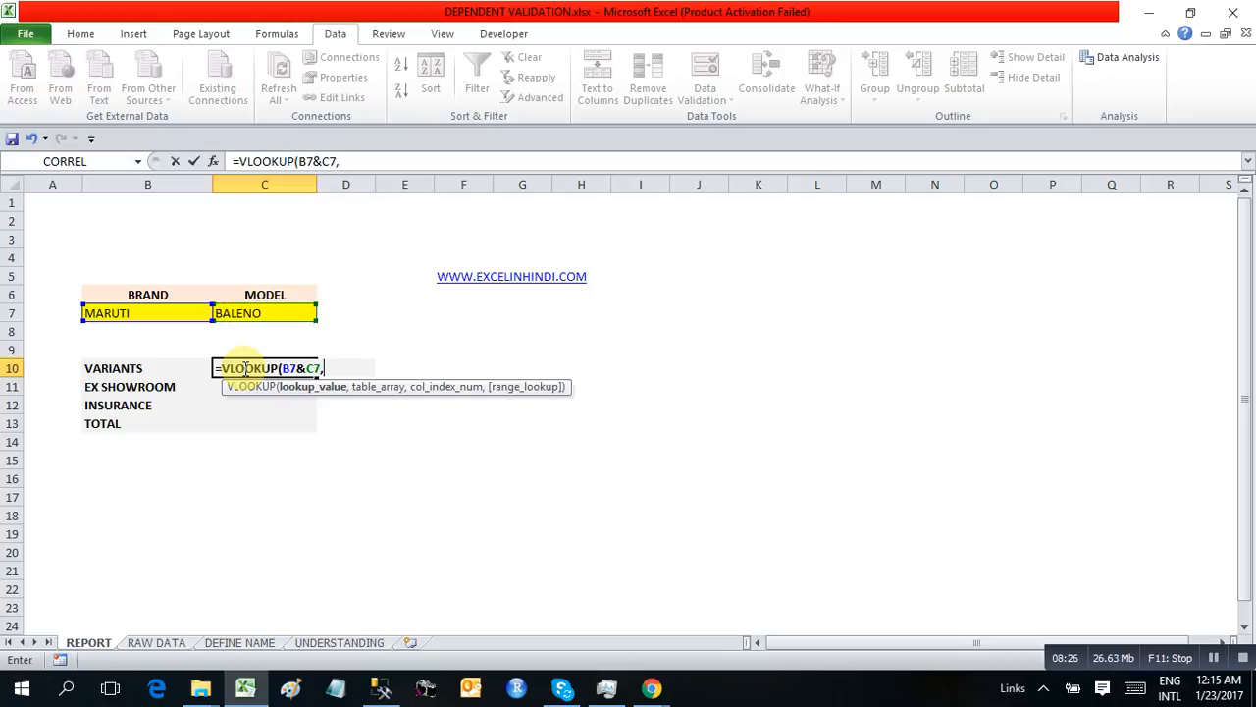
{"action": "type", "text": ","}
Use columns A:H of the RAW DATA sheet as the table array of the VLOOKUP
{"action": "left_click", "coordinate": [257, 643]}
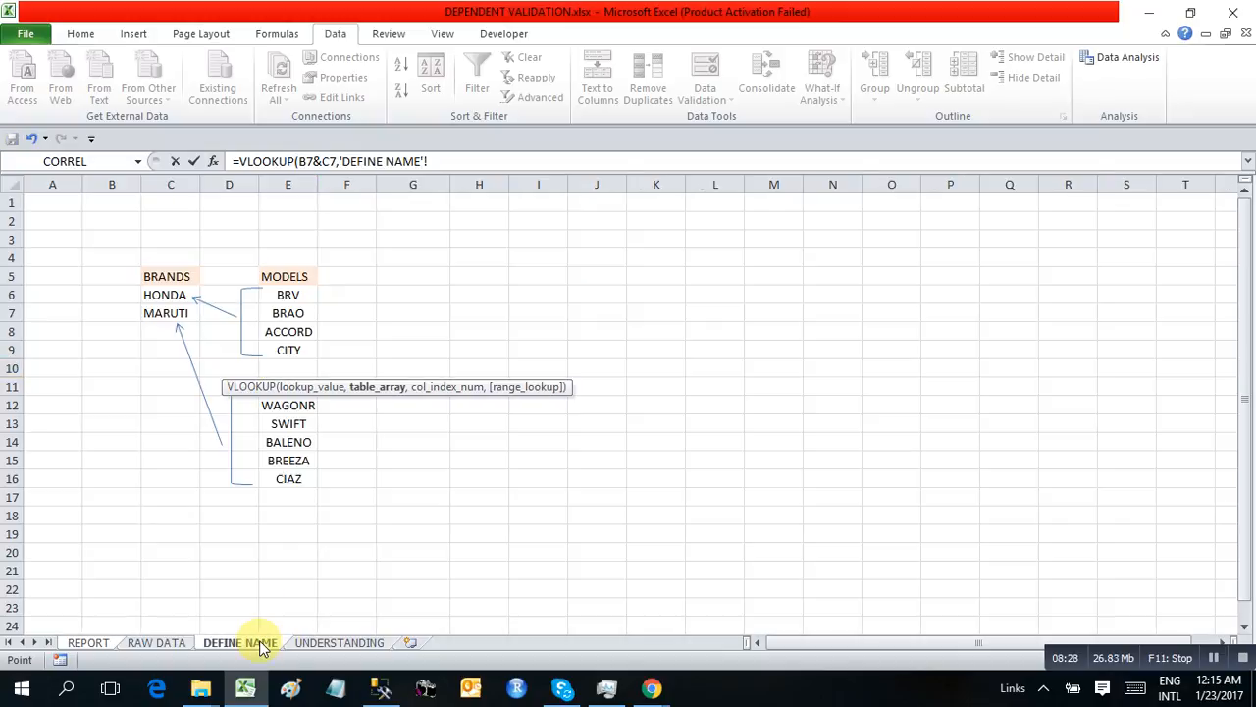
{"action": "left_click", "coordinate": [340, 644]}
{"action": "left_click", "coordinate": [165, 642]}
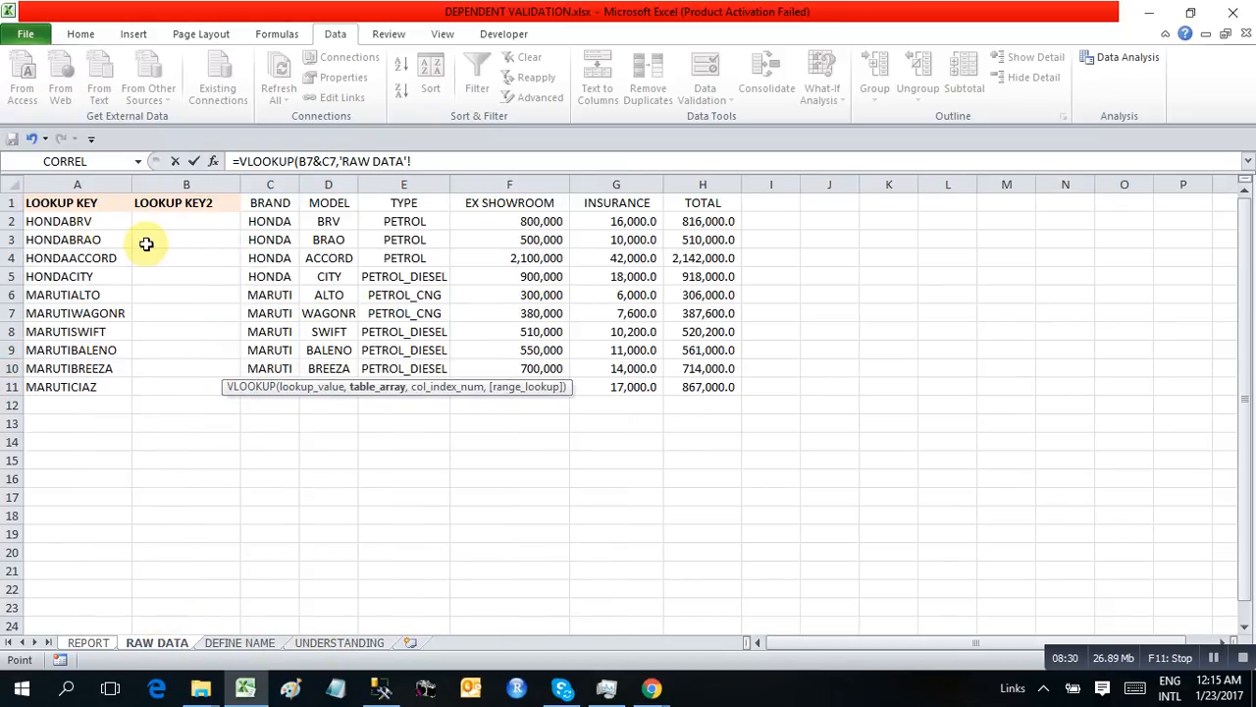
{"action": "left_click_drag", "start_coordinate": [59, 186], "coordinate": [650, 276]}
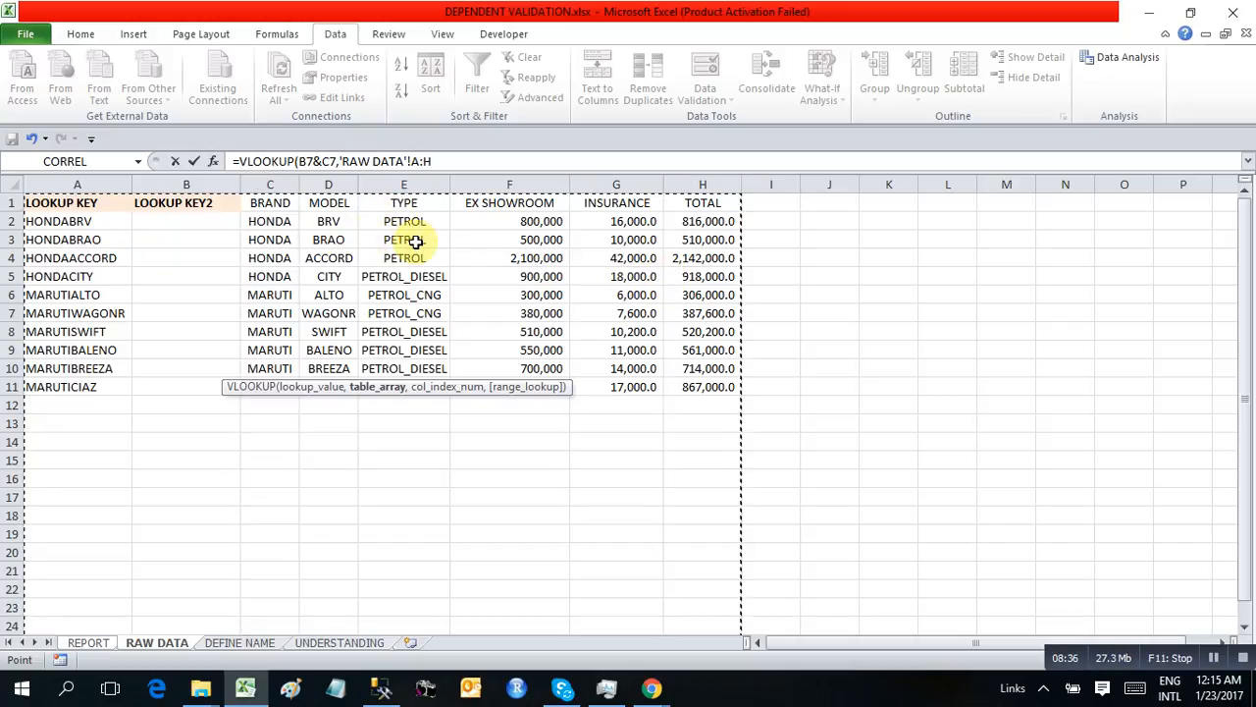
Finish the VARIANTS VLOOKUP in C10 with column index 5 and exact match 0
{"action": "type", "text": ",5"}
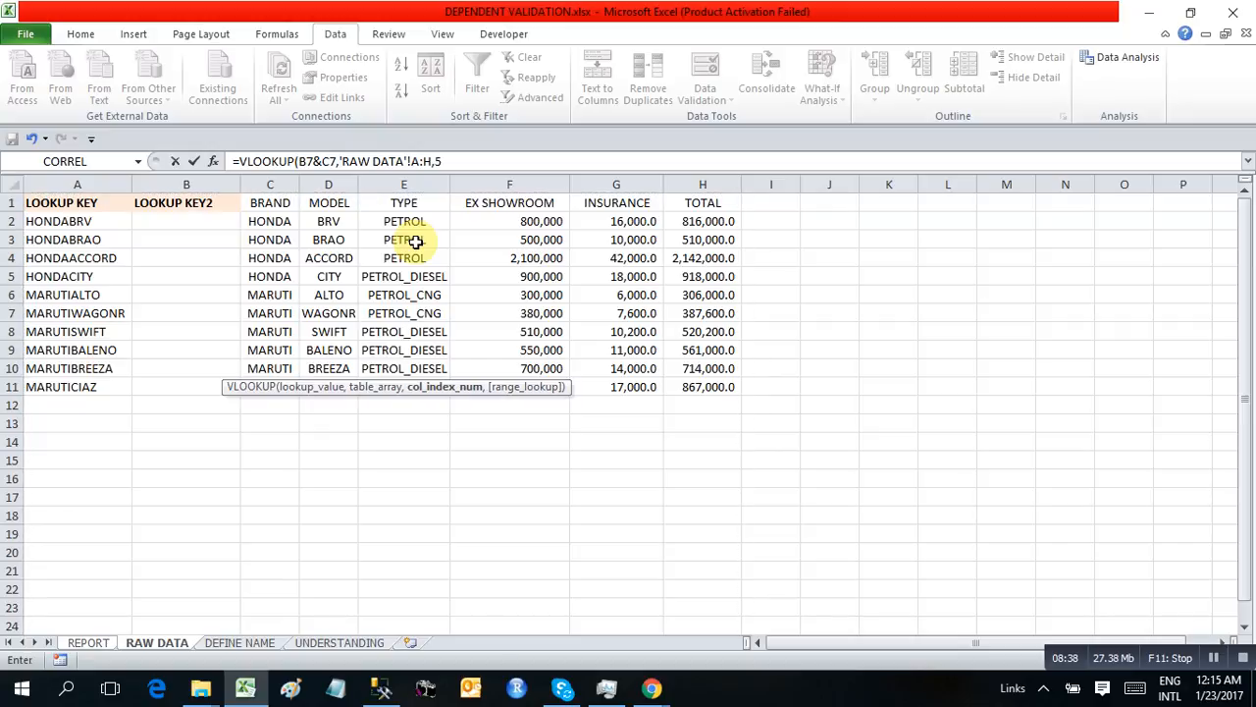
{"action": "type", "text": ",0"}
{"action": "key", "text": "Return"}
{"action": "key", "text": "Up"}
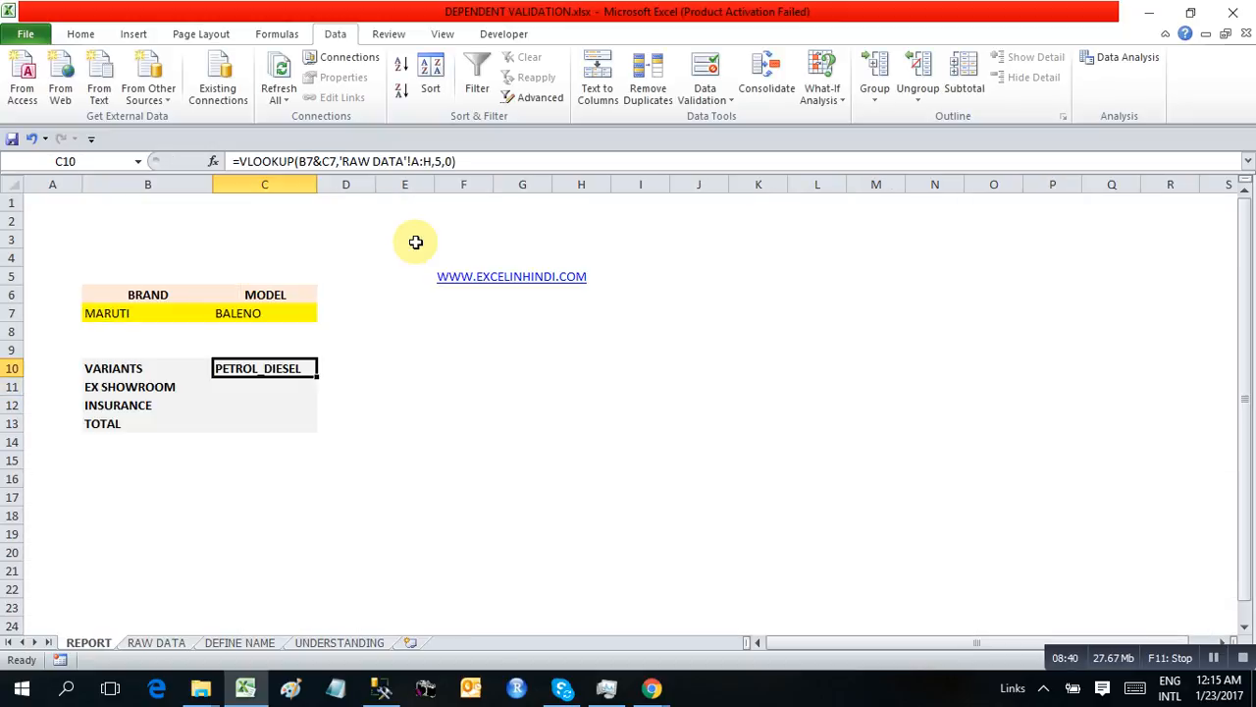
Copy the VARIANTS formula text into the EX SHOWROOM cell C11 and set its column index to 6
{"action": "left_click_drag", "start_coordinate": [488, 152], "coordinate": [210, 161]}
{"action": "key", "text": "ctrl+c"}
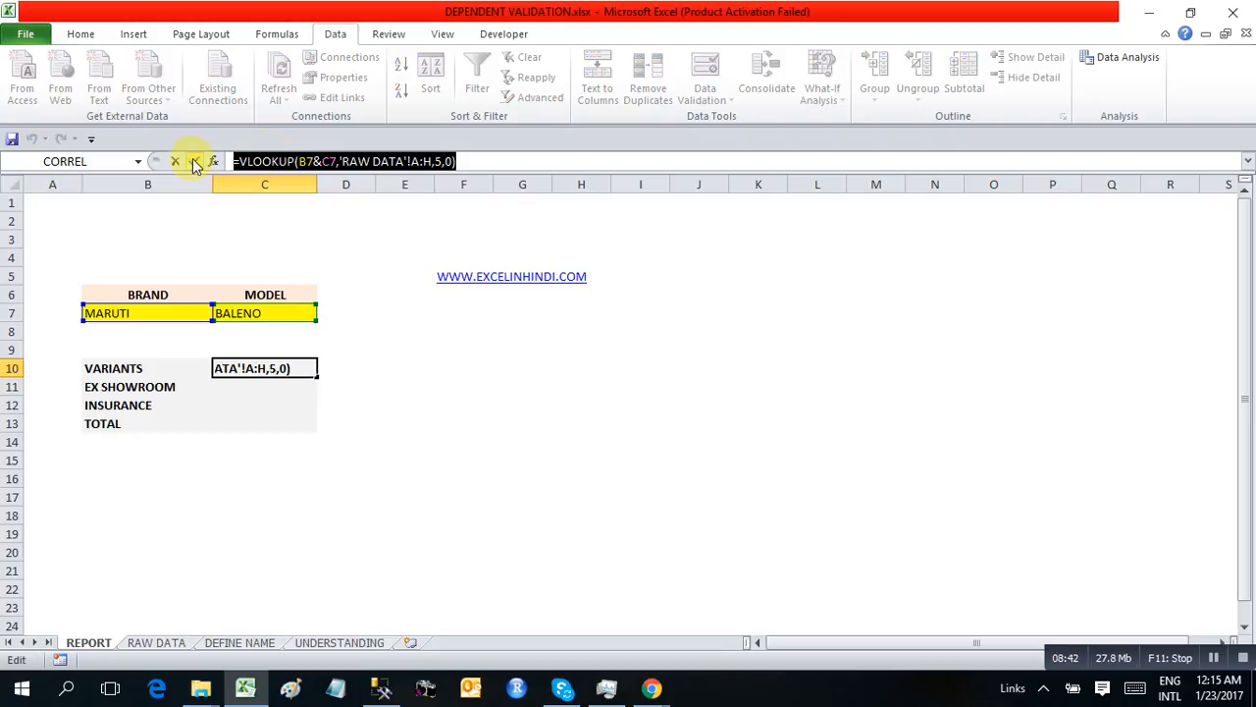
{"action": "key", "text": "Return"}
{"action": "key", "text": "F2"}
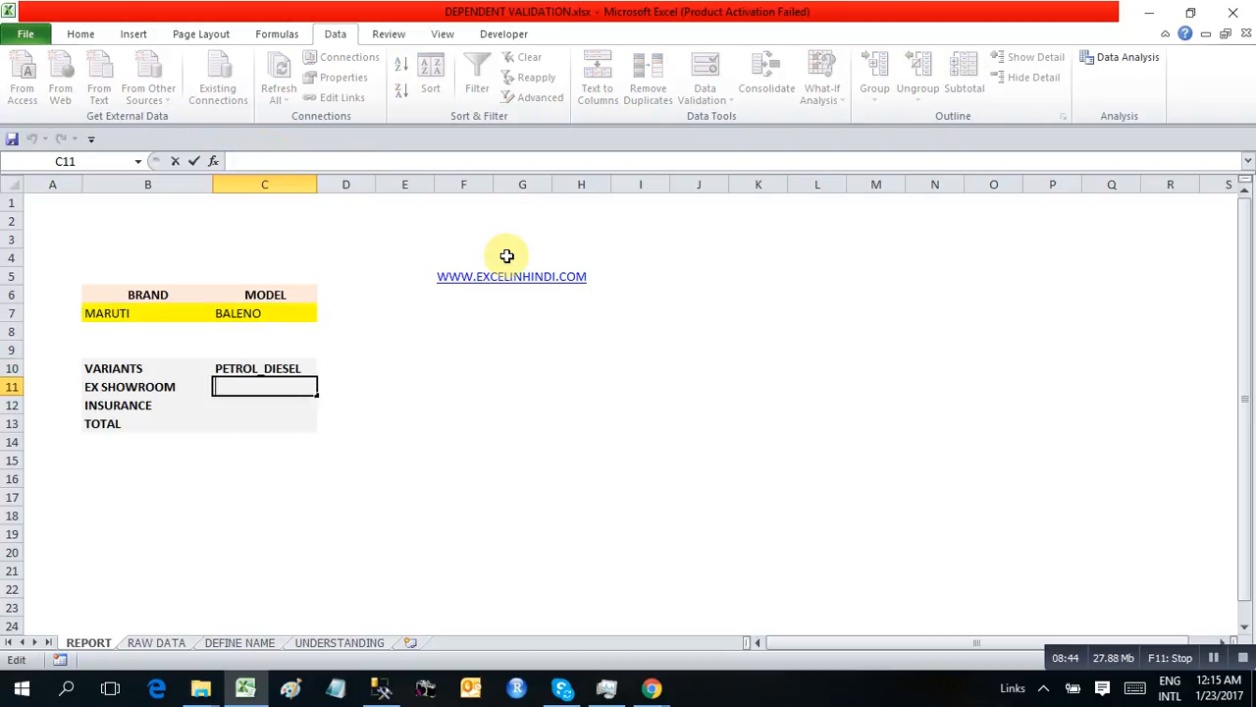
{"action": "key", "text": "ctrl+v"}
{"action": "key", "text": "Left"}
{"action": "key", "text": "Left"}
{"action": "key", "text": "Left"}
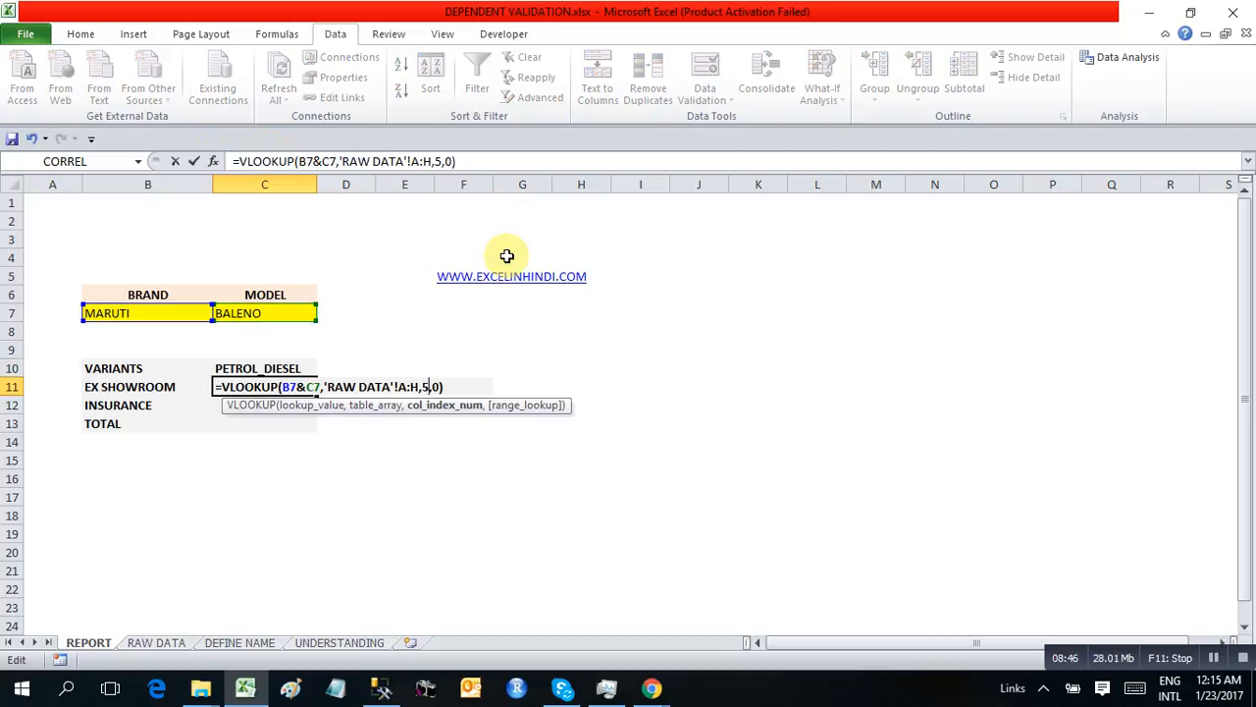
{"action": "type", "text": "6"}
{"action": "key", "text": "Return"}
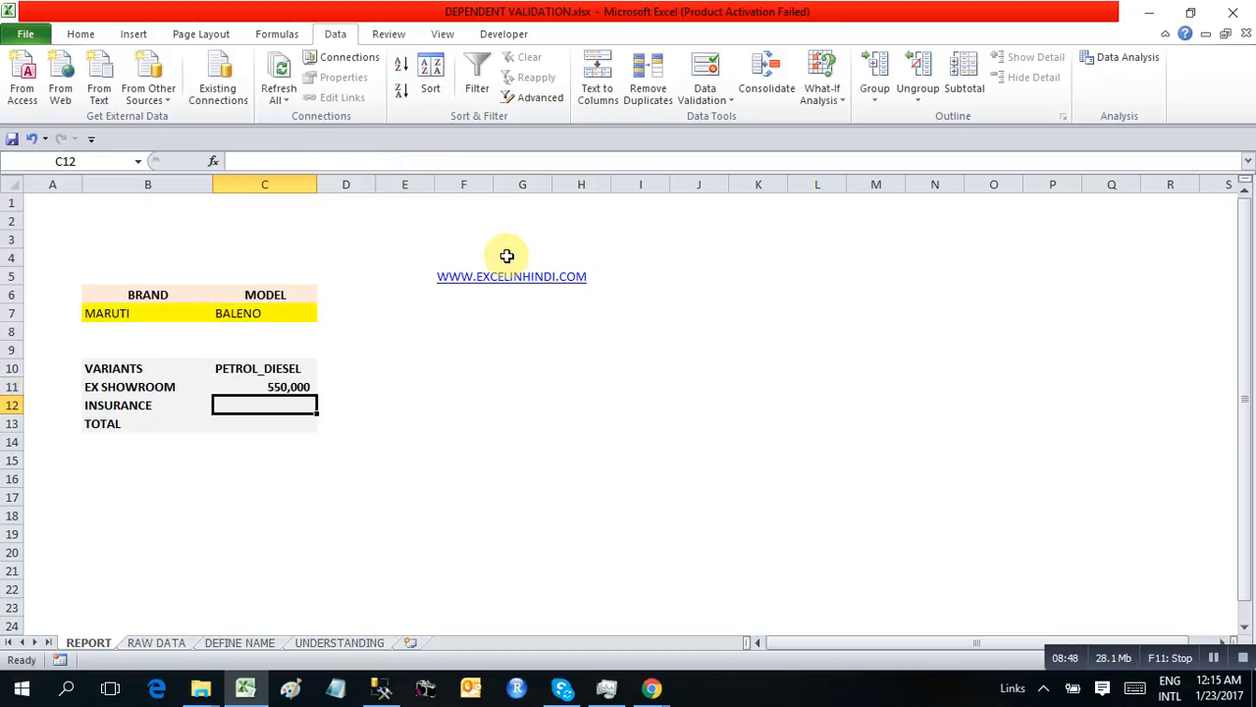
Reuse the copied VLOOKUP formula in the INSURANCE cell C12 with column index 7
{"action": "key", "text": "F2"}
{"action": "key", "text": "ctrl+v"}
{"action": "key", "text": "Left"}
{"action": "key", "text": "Left"}
{"action": "key", "text": "Left"}
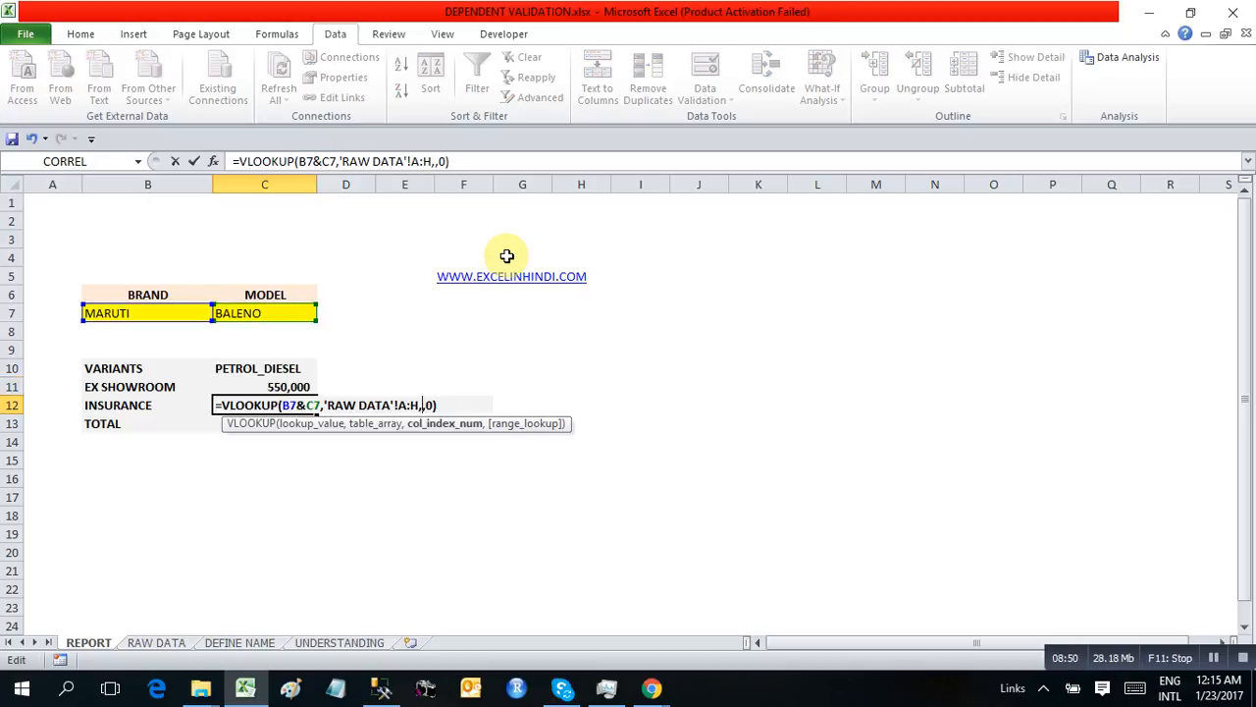
{"action": "type", "text": "7"}
{"action": "key", "text": "Return"}
Reuse the copied VLOOKUP formula in the TOTAL cell C13 with column index 8
{"action": "key", "text": "F2"}
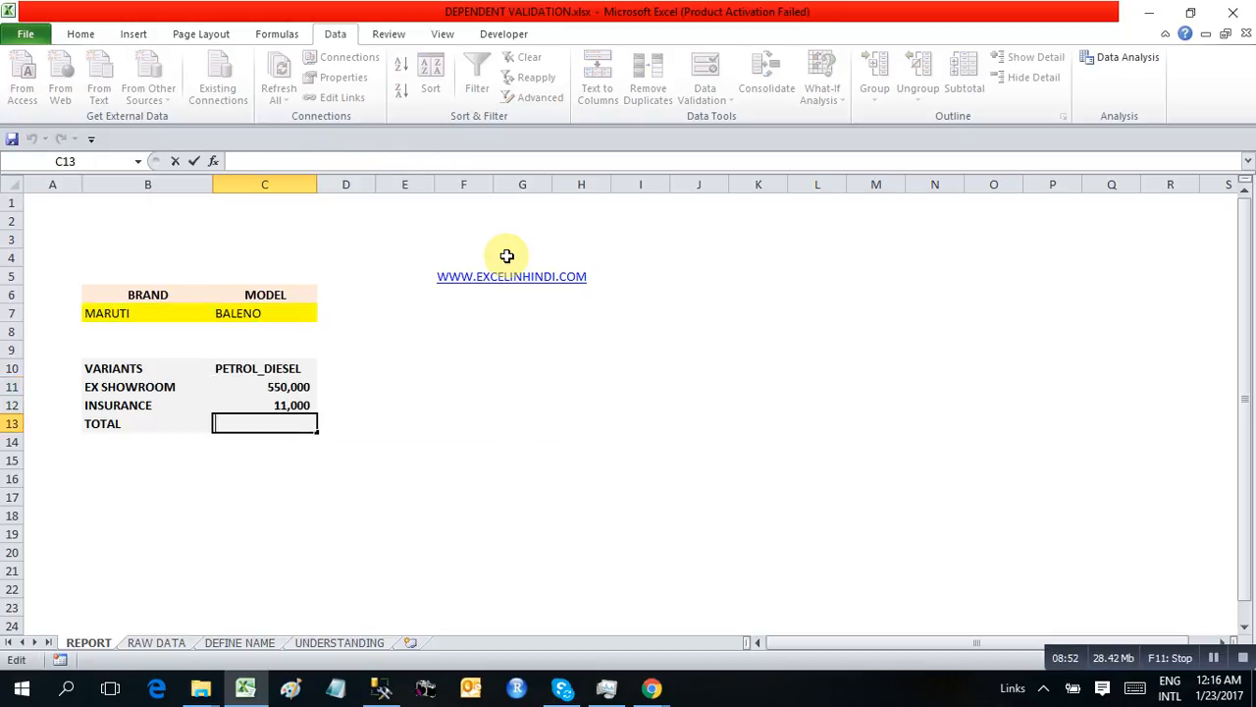
{"action": "key", "text": "ctrl+v"}
{"action": "key", "text": "Left"}
{"action": "key", "text": "Left"}
{"action": "key", "text": "Left"}
{"action": "key", "text": "Left"}
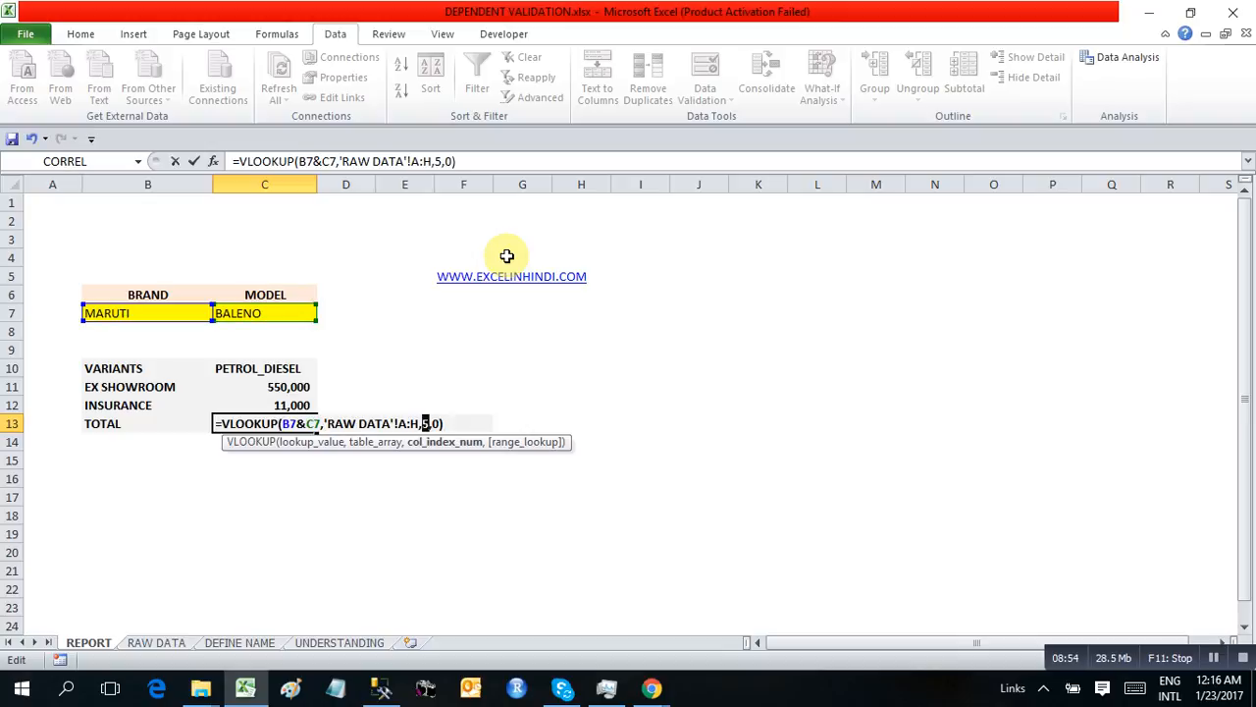
{"action": "type", "text": "8"}
{"action": "key", "text": "Return"}
Choose HONDA as the brand and ACCORD as the model, and check the looked-up variant and price cells
{"action": "left_click", "coordinate": [174, 314]}
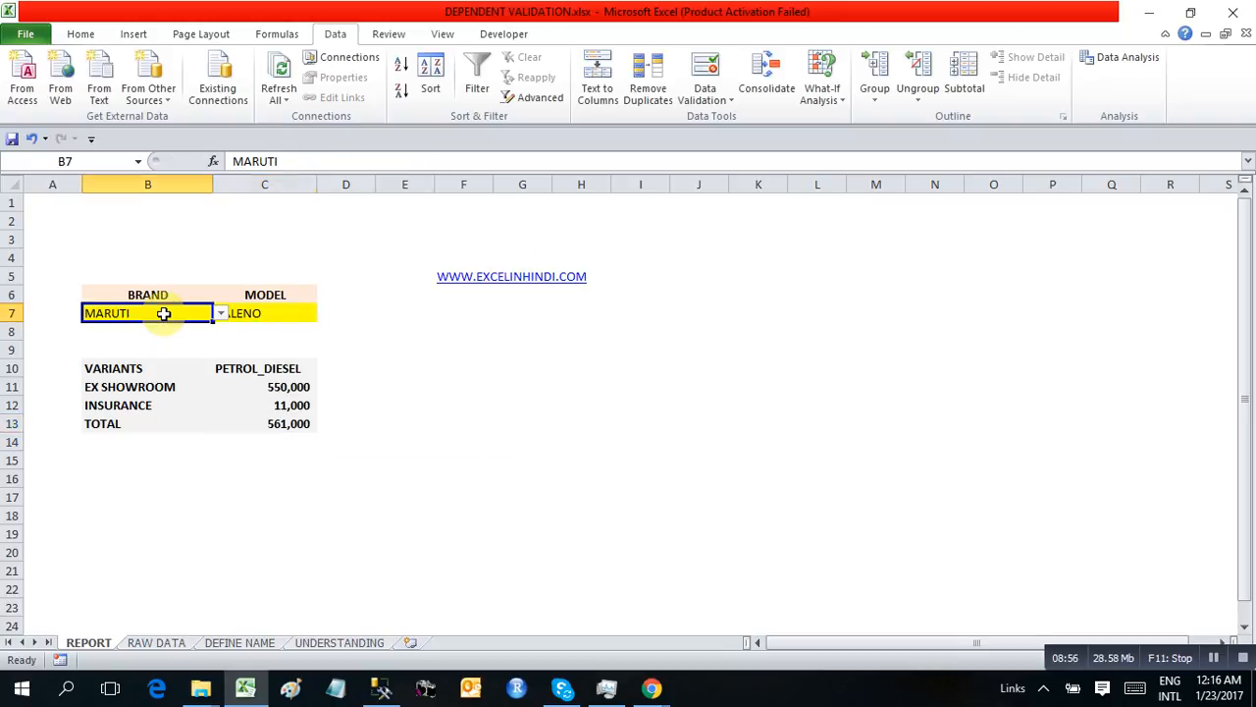
{"action": "left_click", "coordinate": [221, 314]}
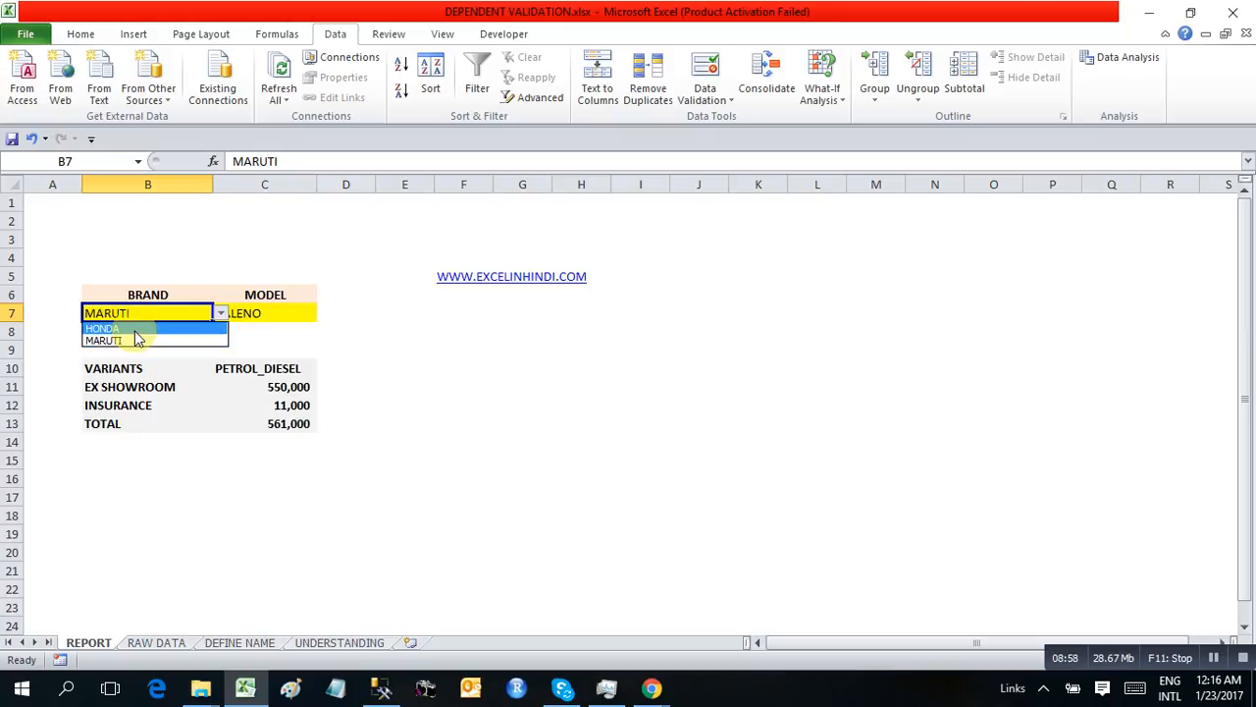
{"action": "left_click", "coordinate": [135, 333]}
{"action": "left_click", "coordinate": [282, 310]}
{"action": "left_click", "coordinate": [324, 313]}
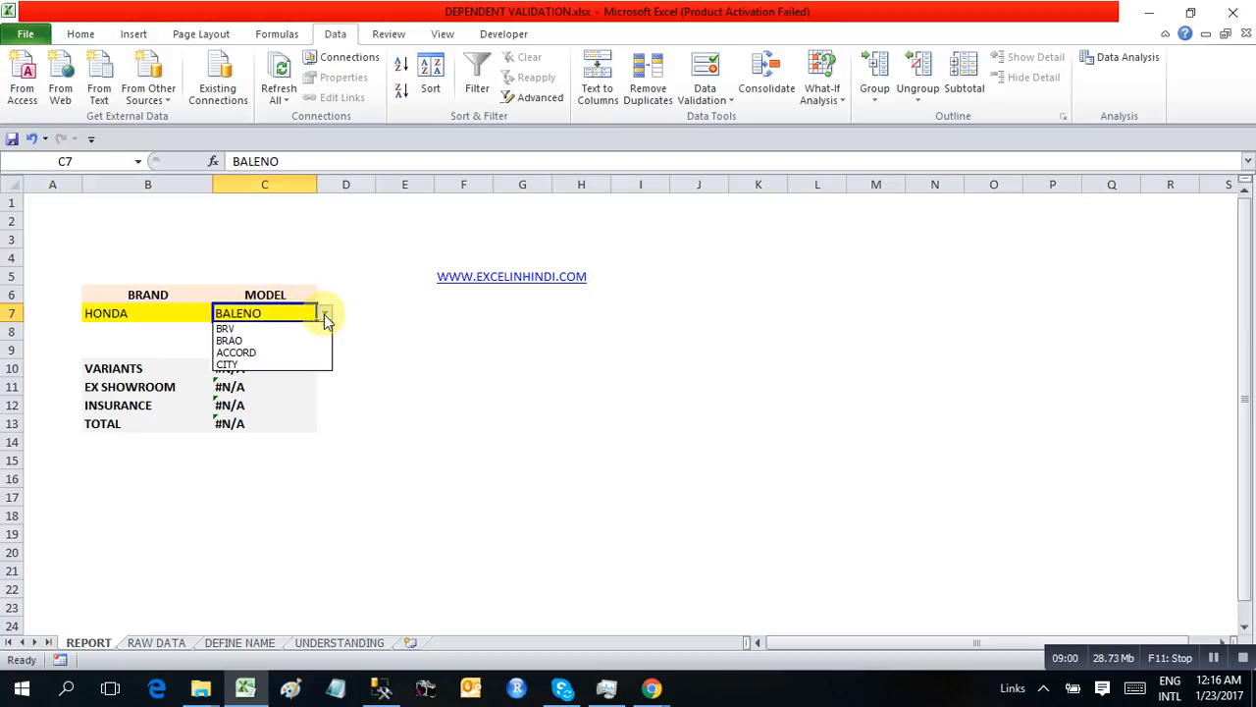
{"action": "left_click", "coordinate": [273, 351]}
{"action": "left_click", "coordinate": [275, 393]}
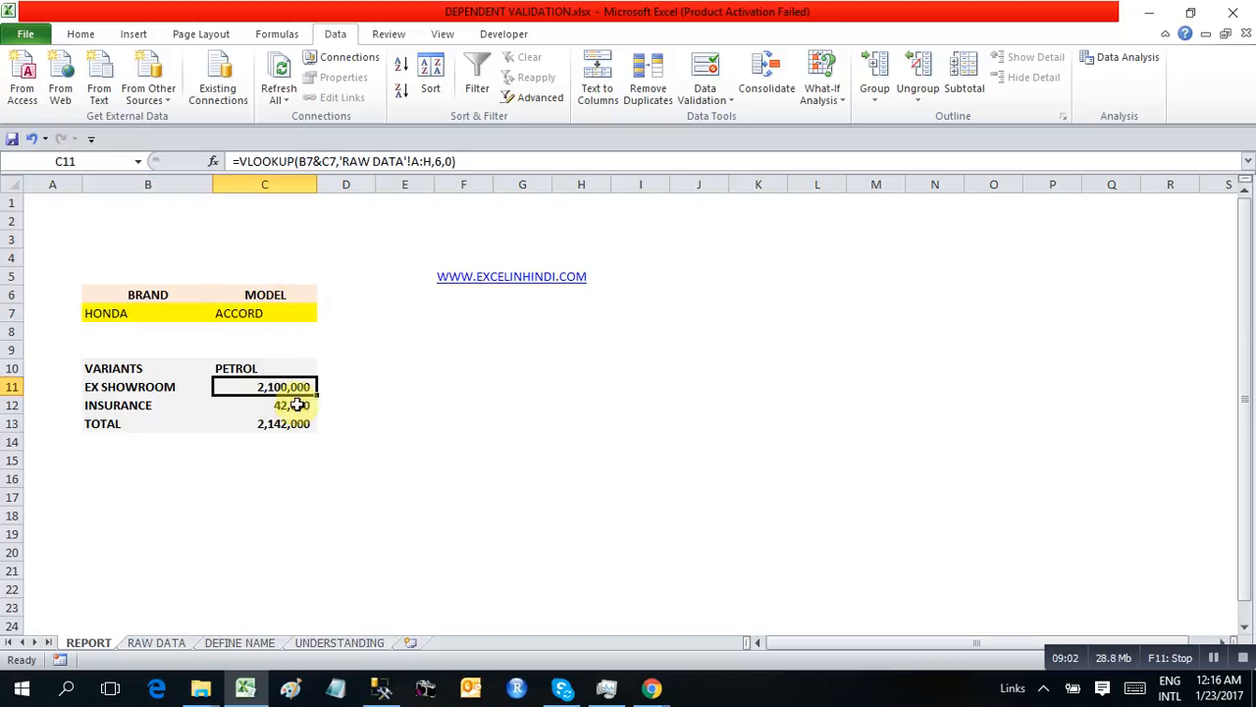
{"action": "left_click", "coordinate": [258, 424]}
{"action": "left_click_drag", "start_coordinate": [136, 366], "coordinate": [284, 423]}
{"action": "left_click", "coordinate": [245, 406]}
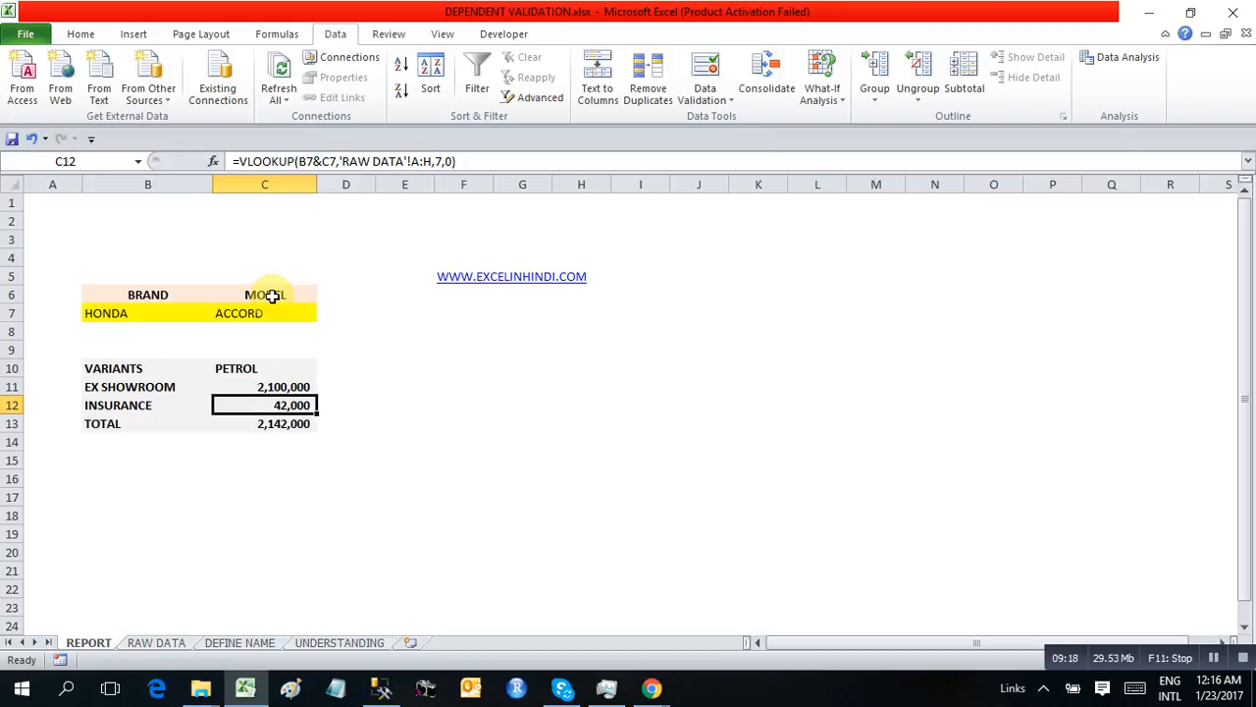
Enter the text SUBSCRIBE in cell F7, below the website link
{"action": "left_click", "coordinate": [465, 328]}
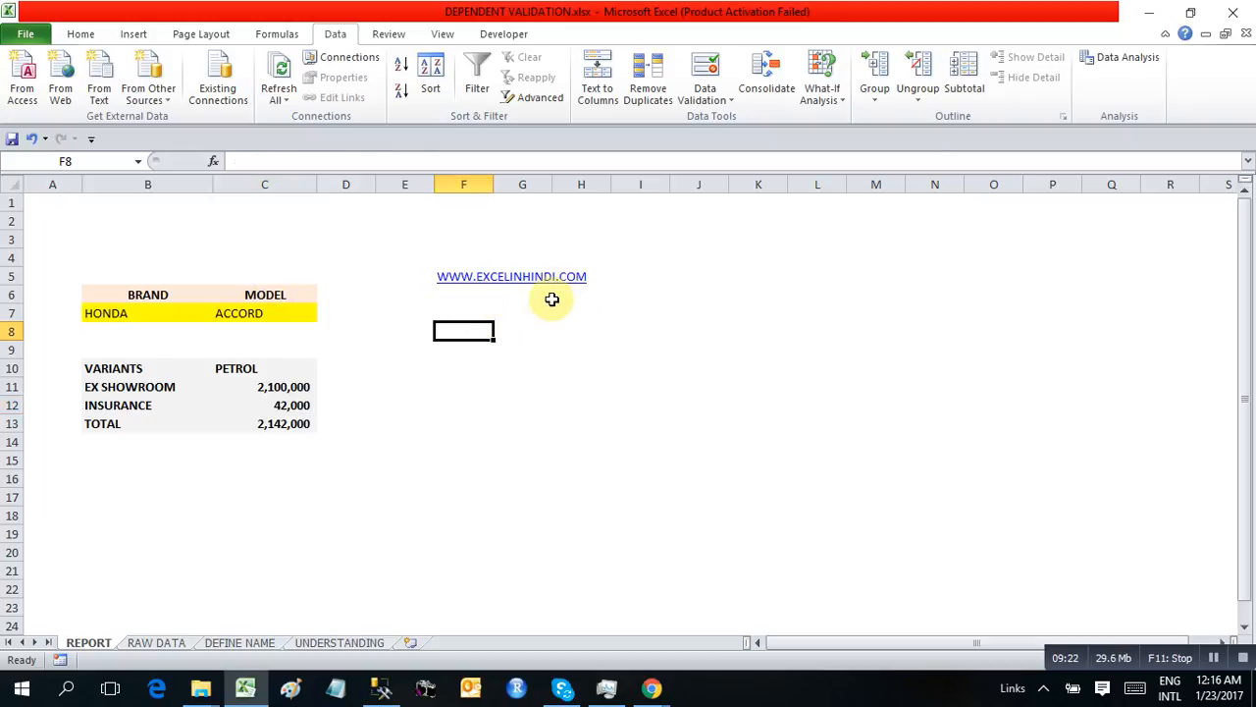
{"action": "left_click", "coordinate": [467, 312]}
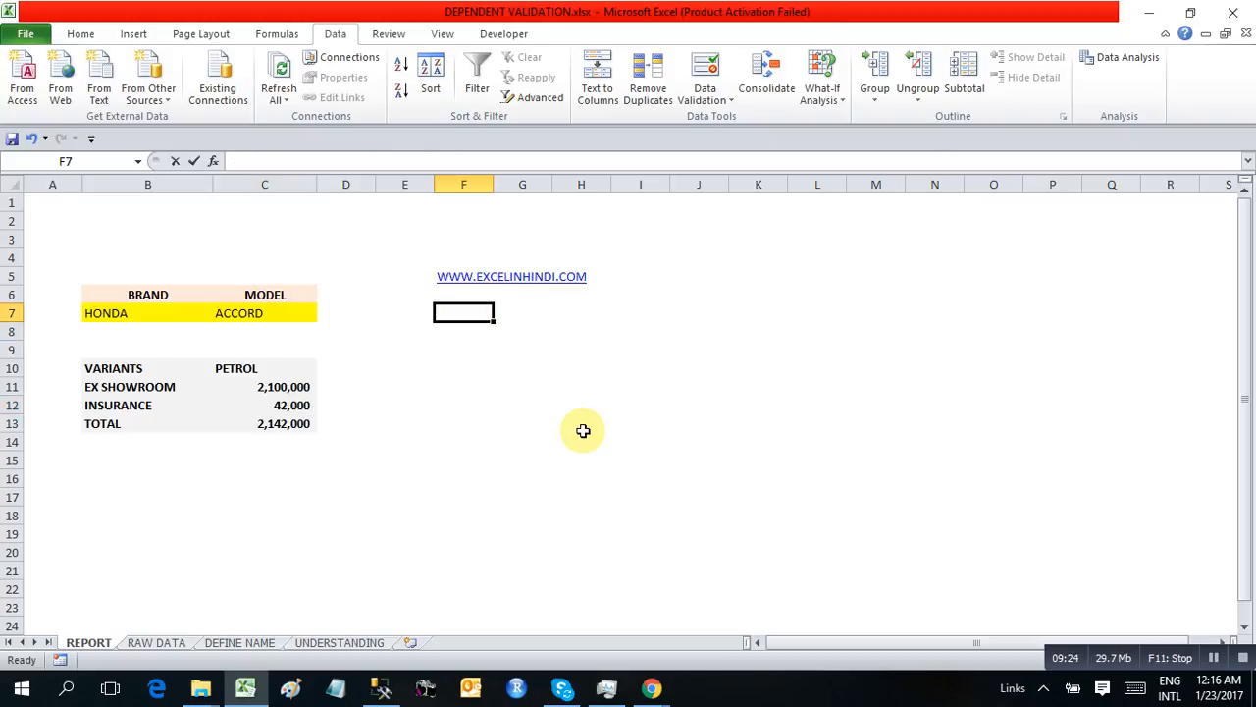
{"action": "type", "text": "SUB"}
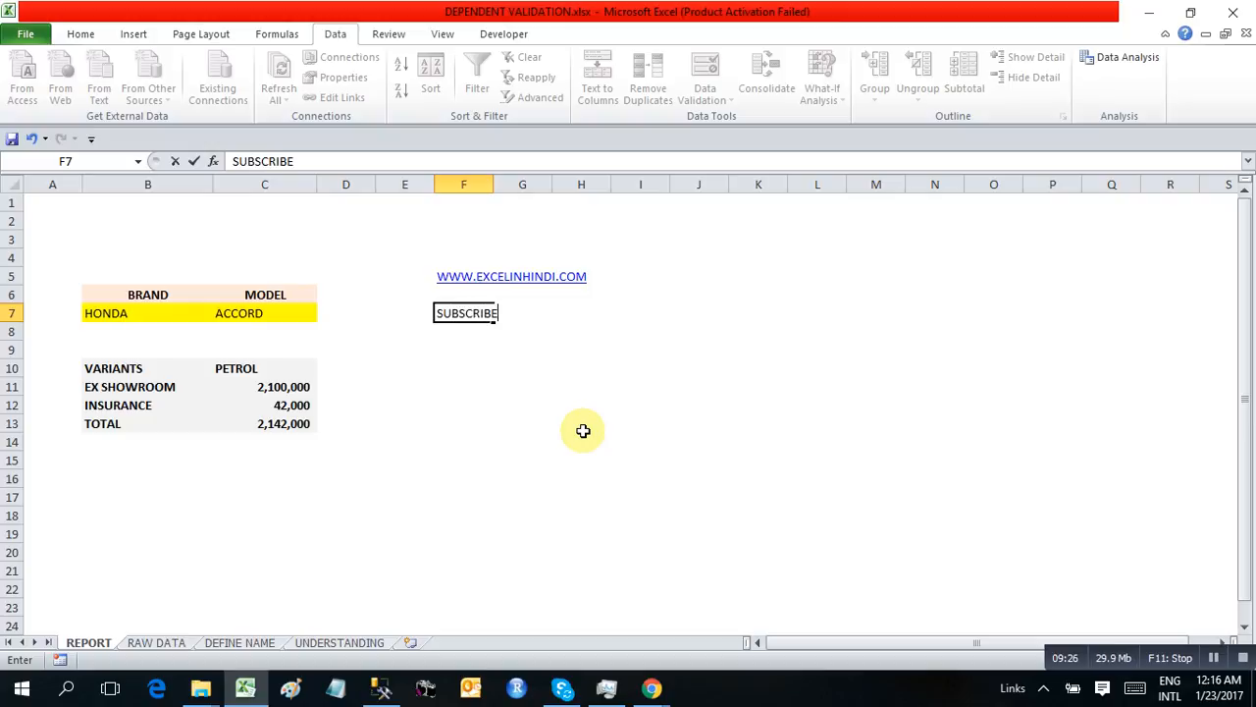
{"action": "type", "text": "SCRIBE"}
{"action": "key", "text": "Return"}
{"action": "key", "text": "Up"}
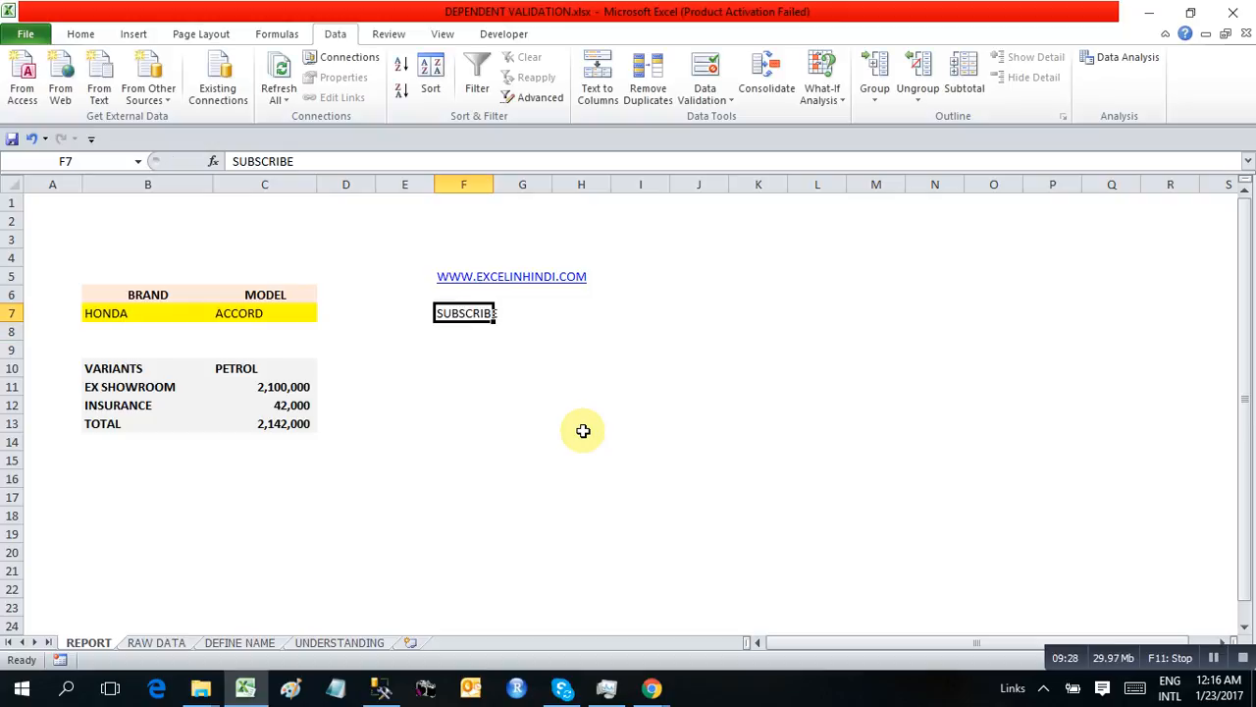